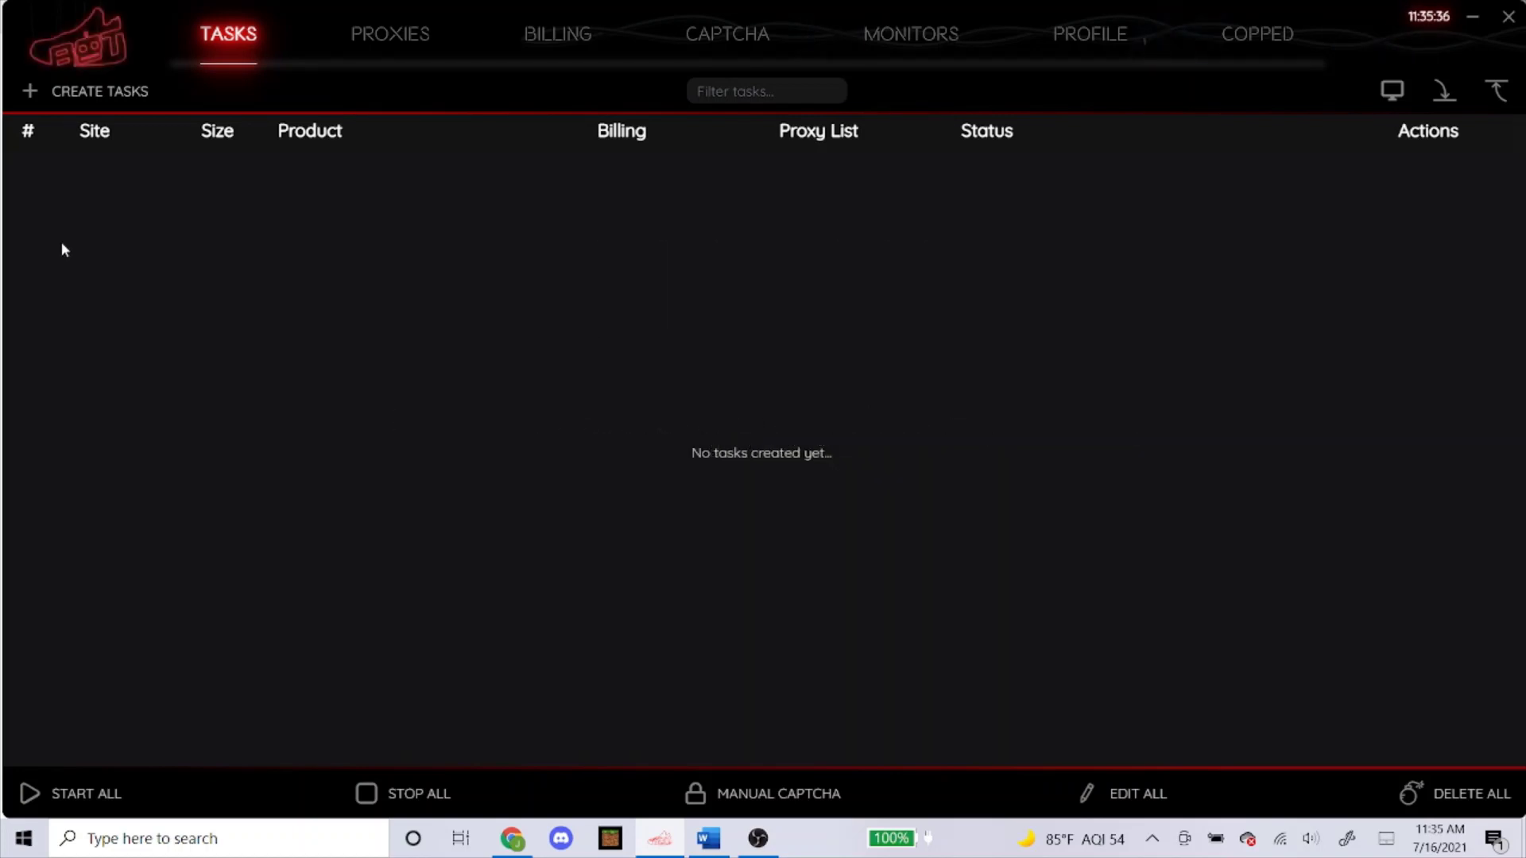
Step: Create a new task with site Footlocker and checkout mode Smooth
left_click(82, 92)
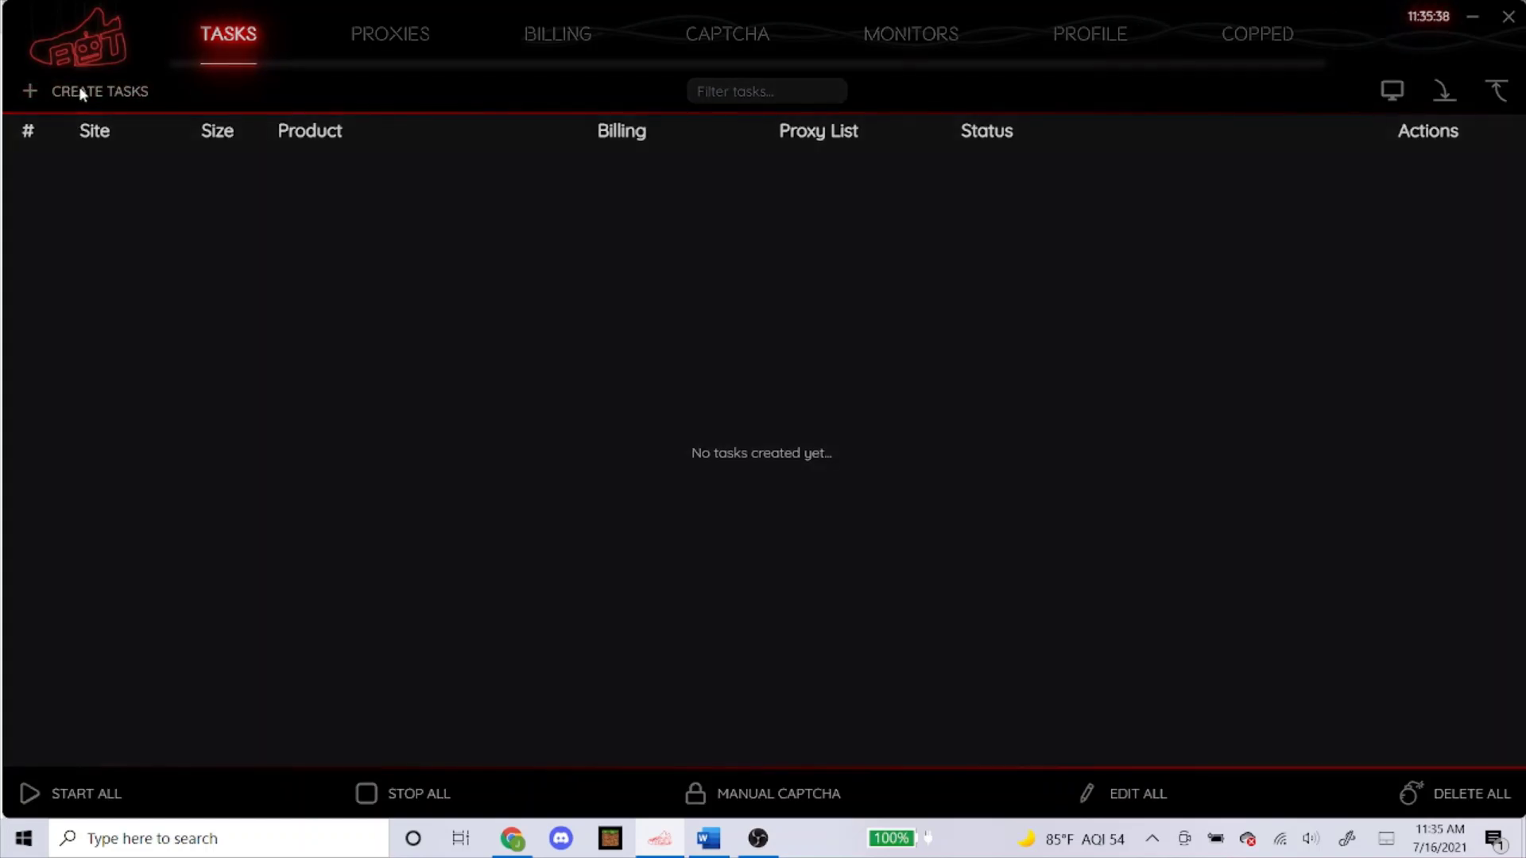
left_click(451, 348)
type("footlo")
key("Return")
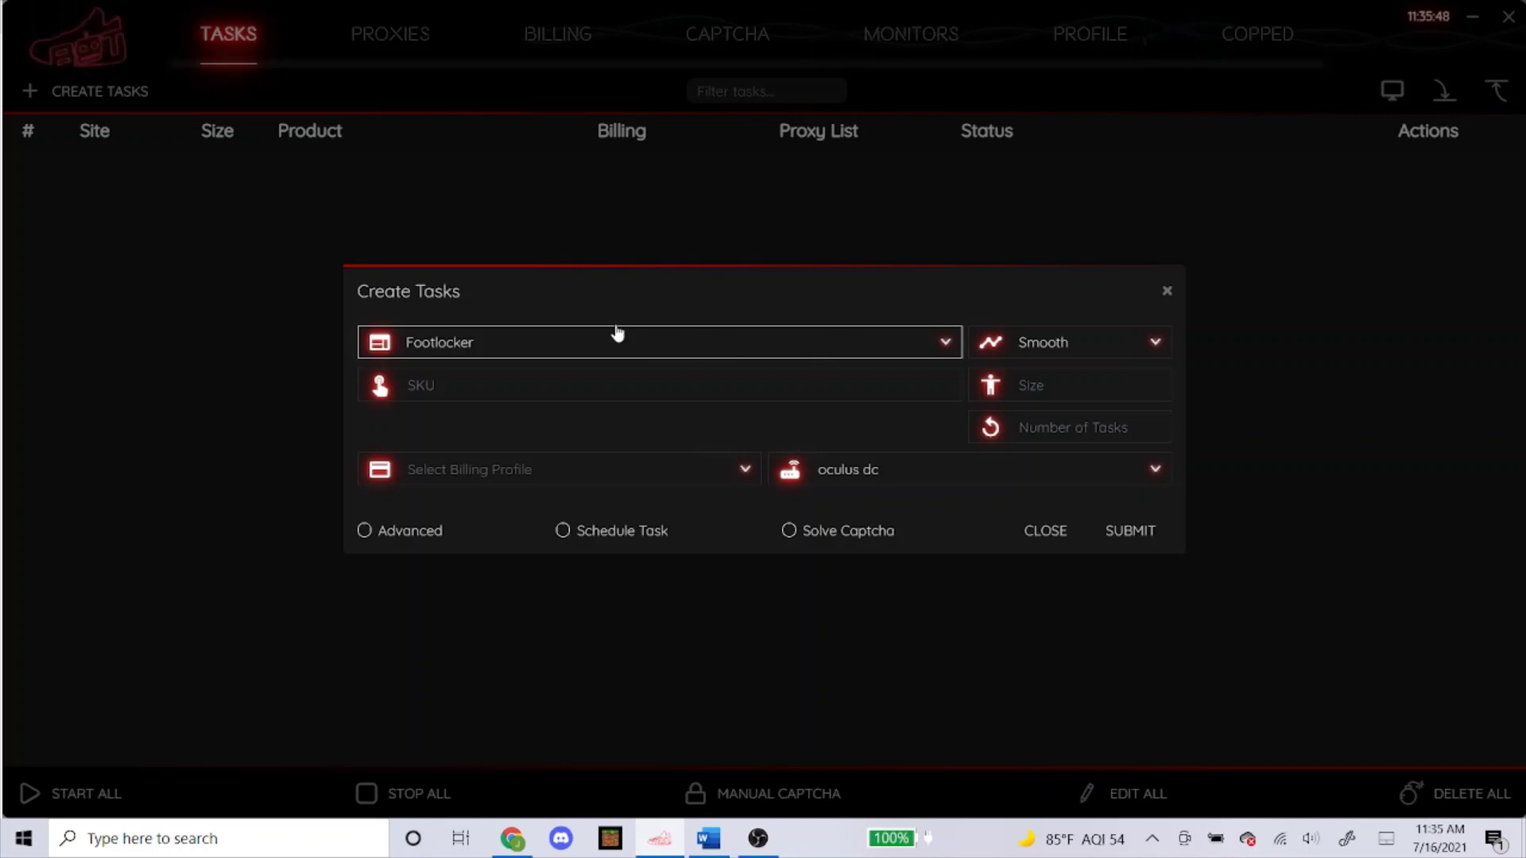
left_click(1117, 351)
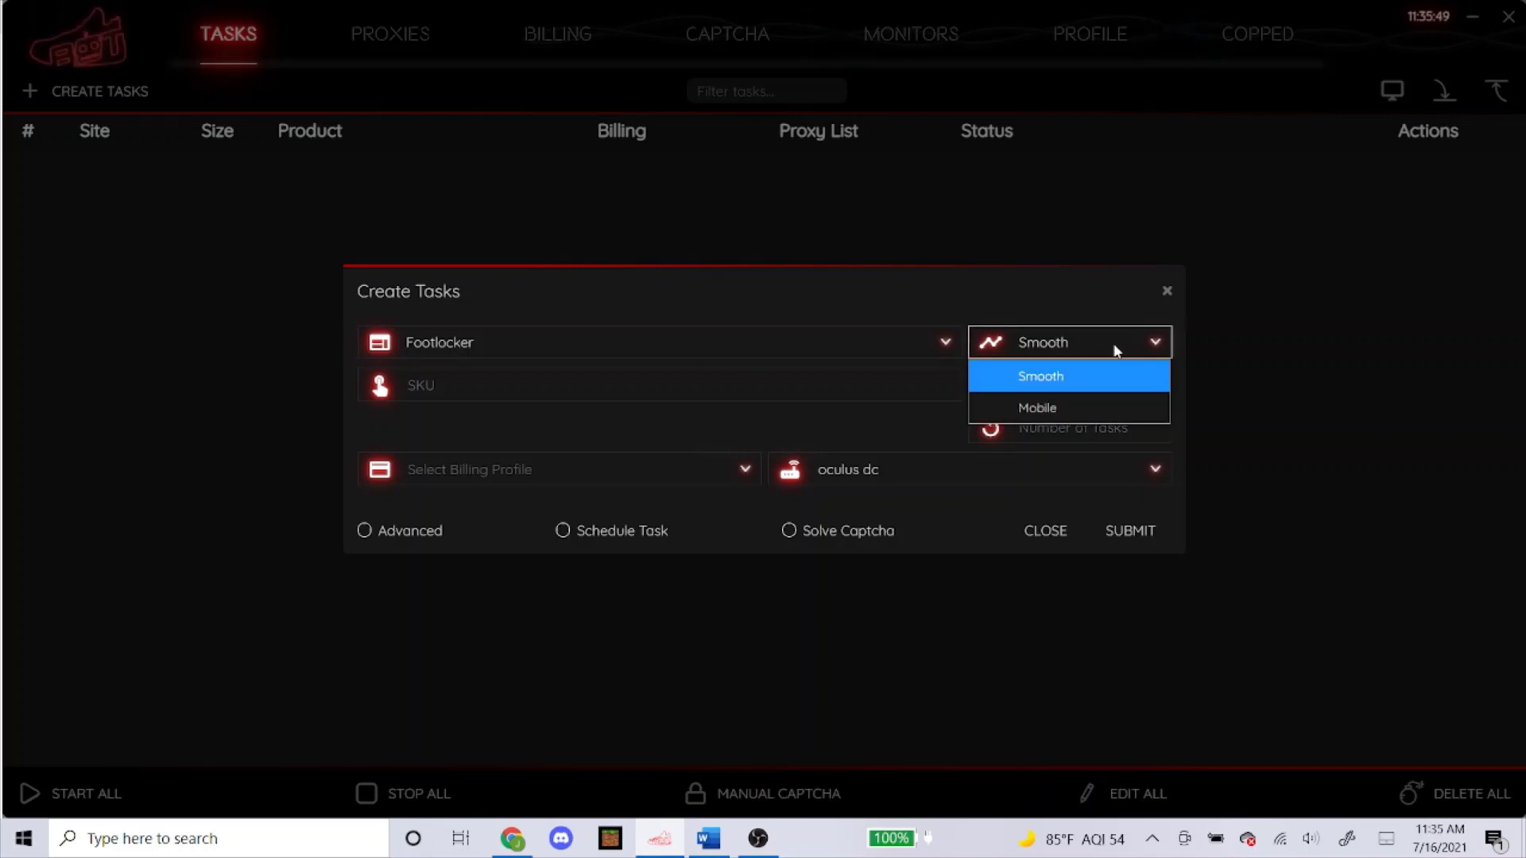
left_click(1053, 375)
left_click(620, 383)
Step: Open the Jordan Retro 1 High product page from Foot Locker's release calendar
left_click(512, 839)
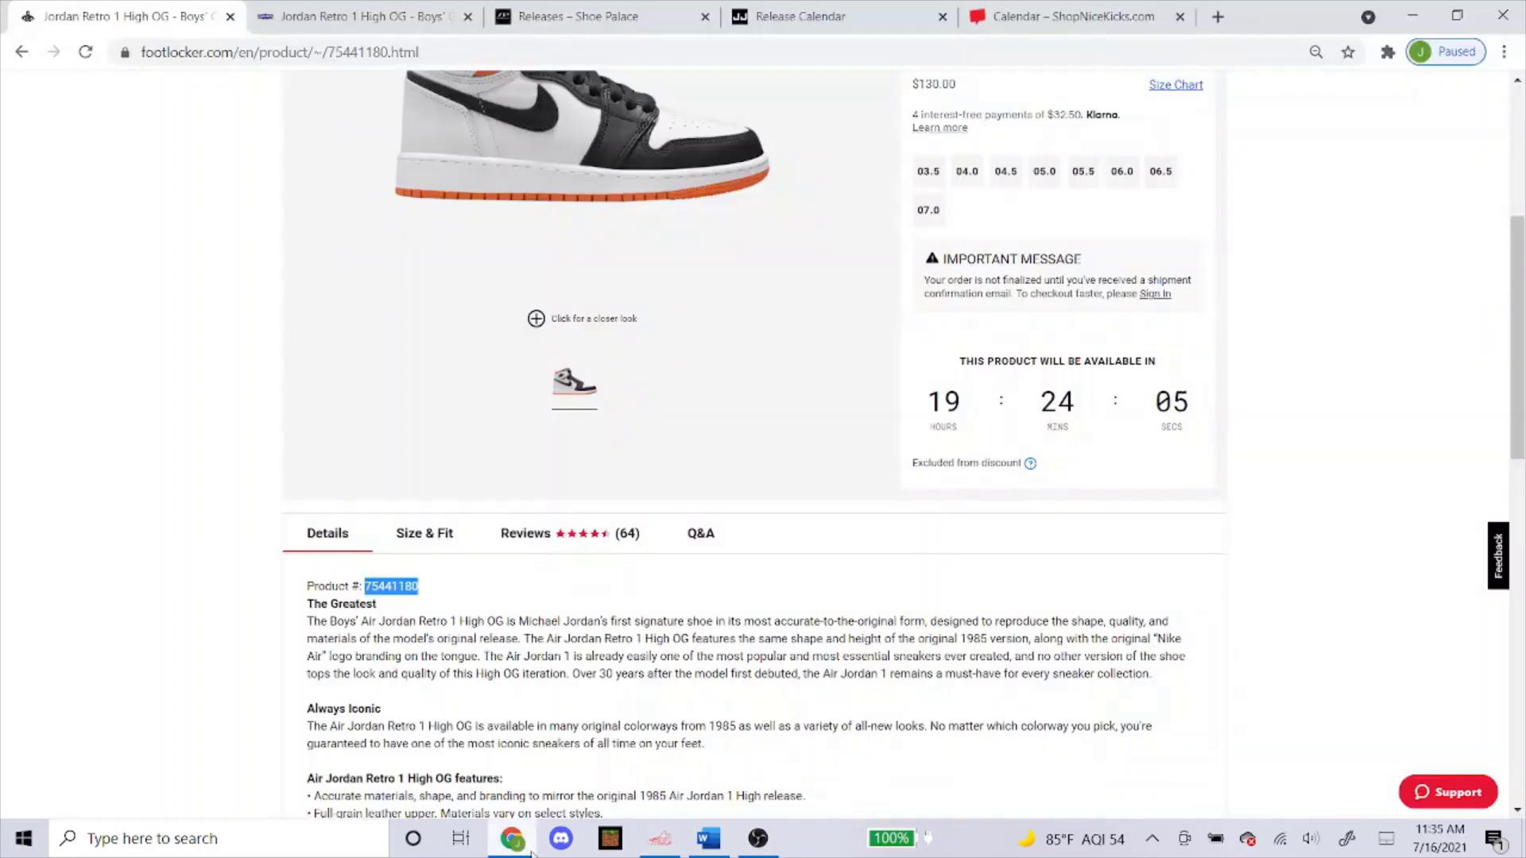
scroll(167, 278, "up", 5)
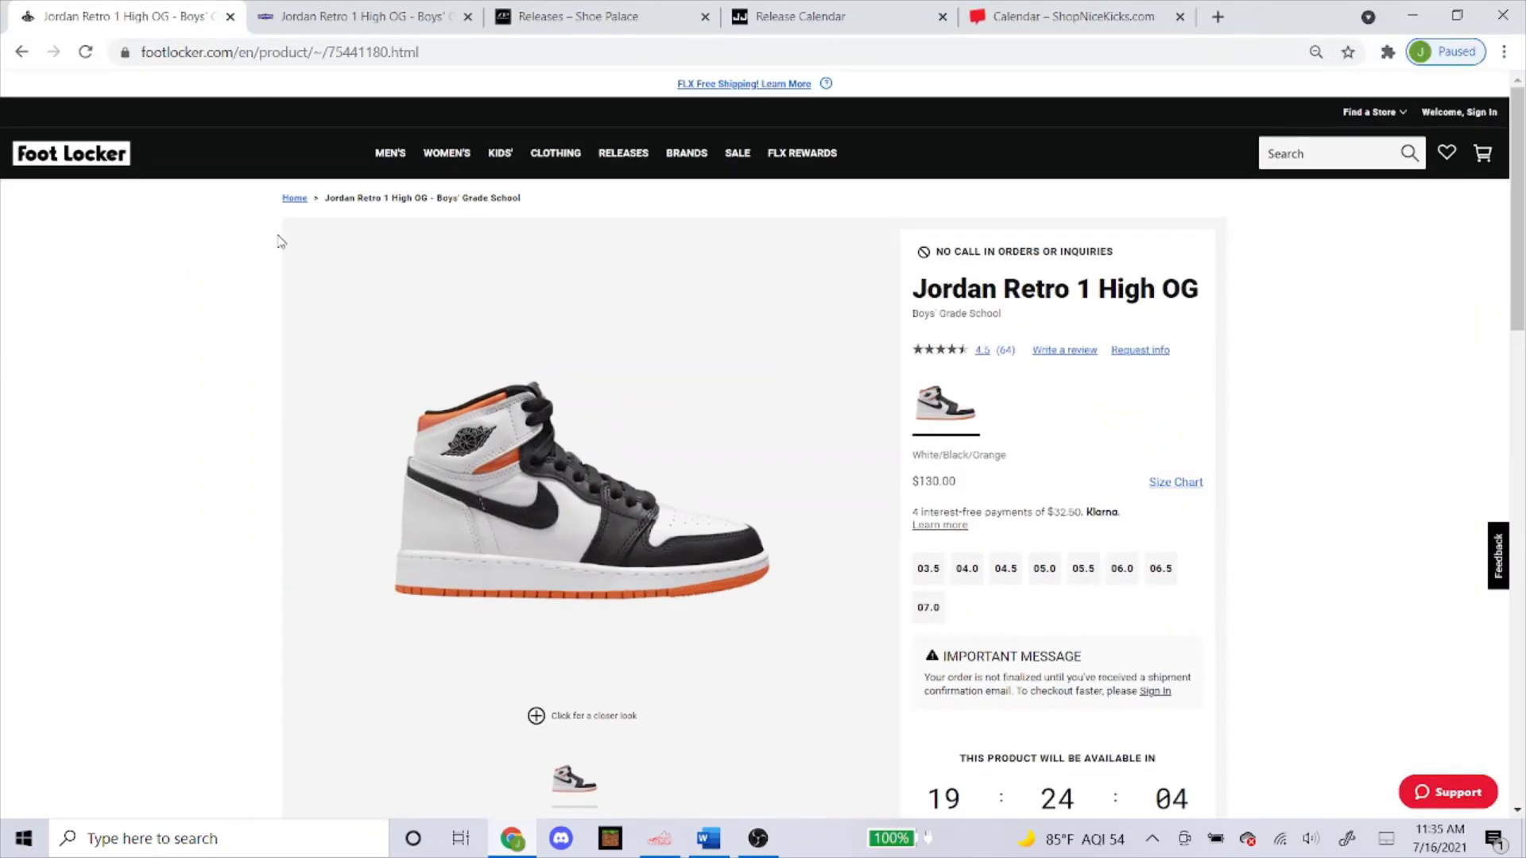
left_click(615, 158)
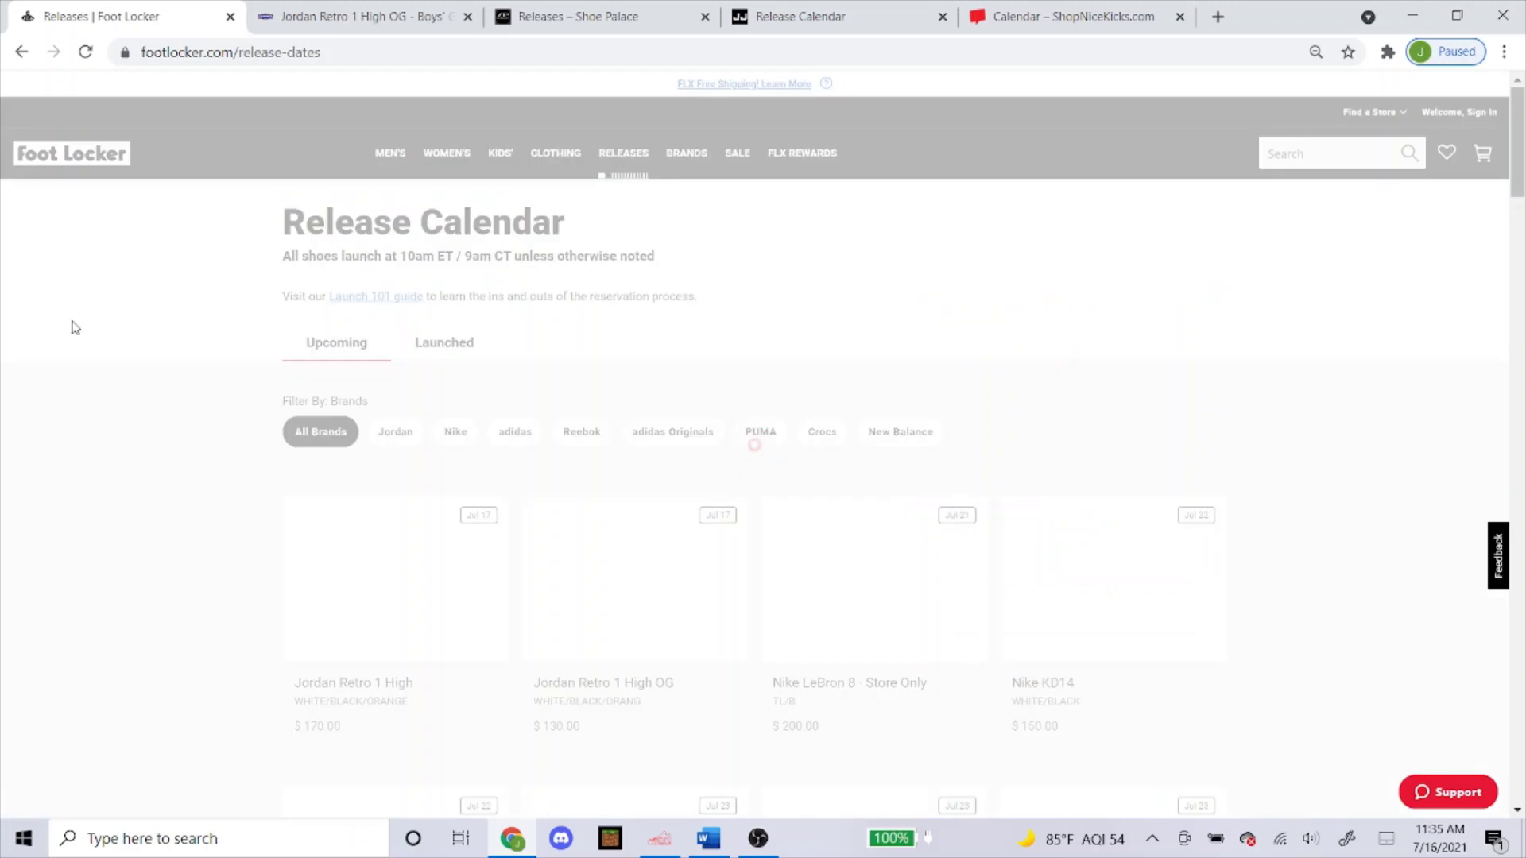
scroll(67, 342, "down", 3)
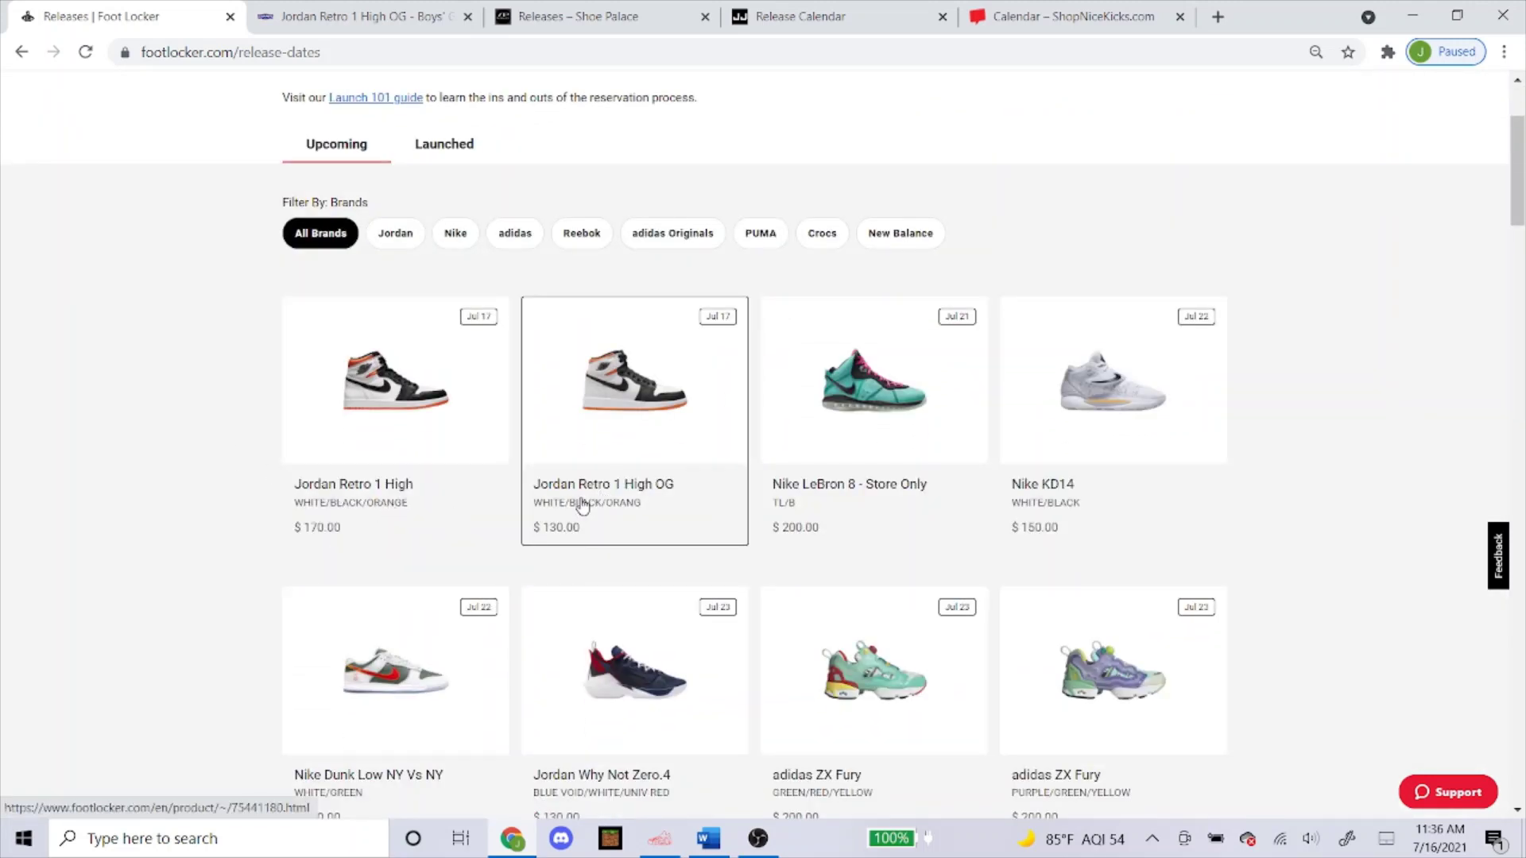
left_click(370, 439)
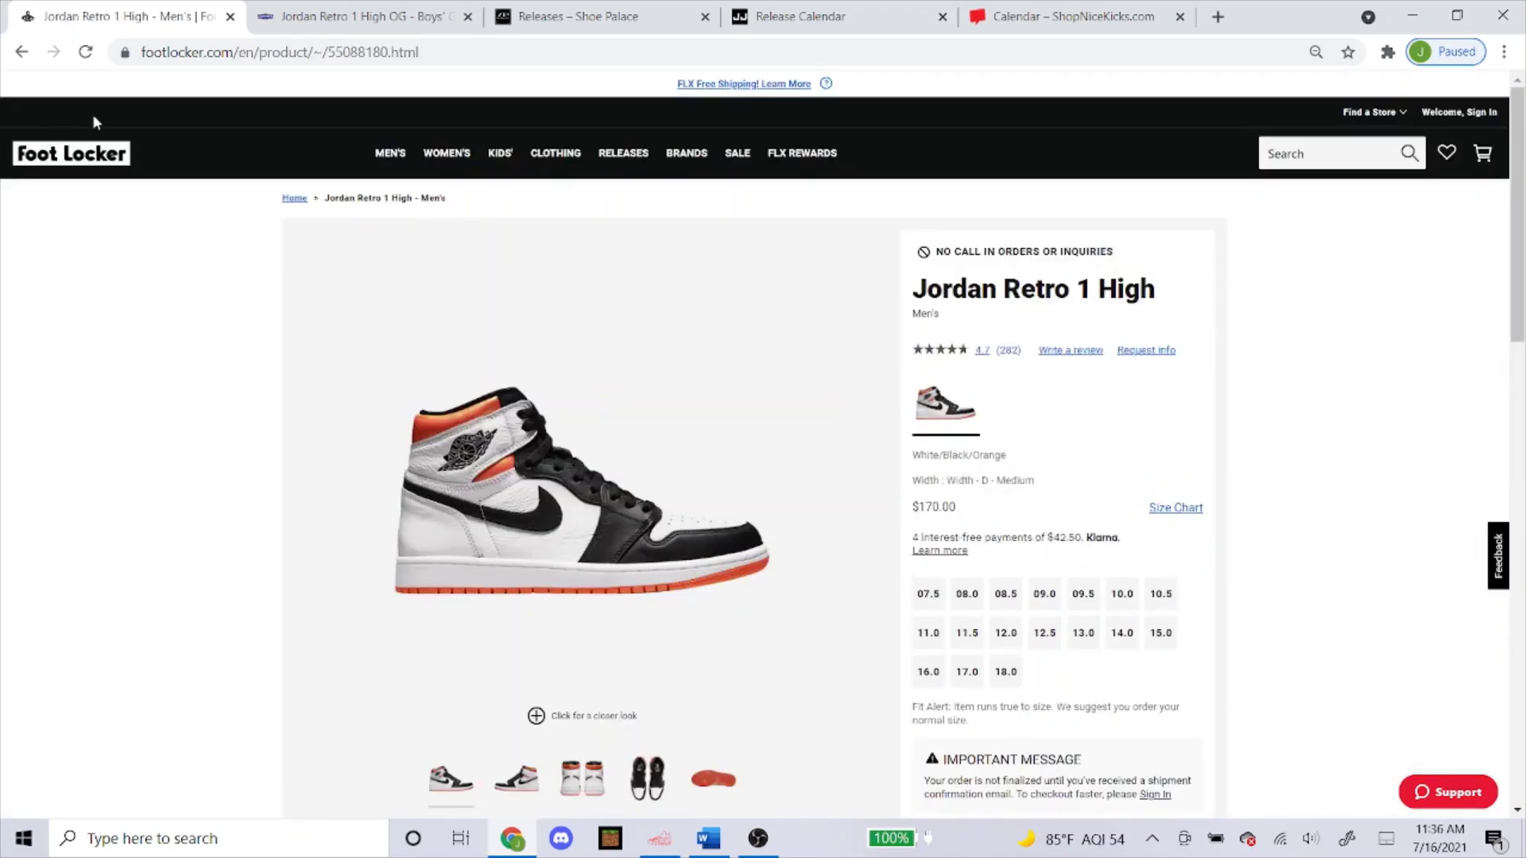
Step: Copy the product number 55088180 from the product Details
scroll(755, 521, "down", 5)
scroll(753, 520, "down", 2)
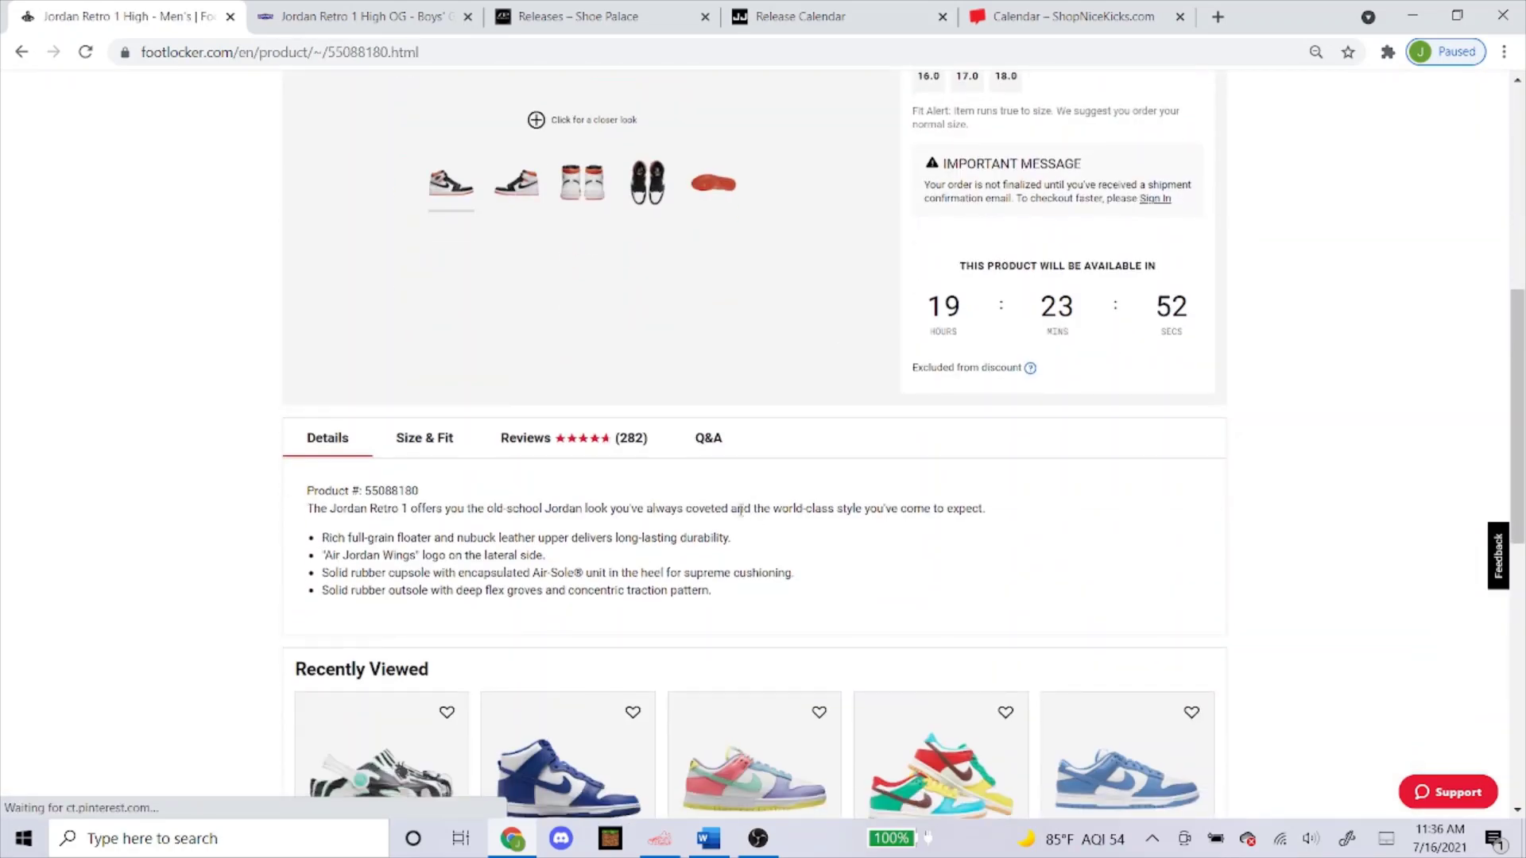
double_click(410, 490)
key("ctrl+c")
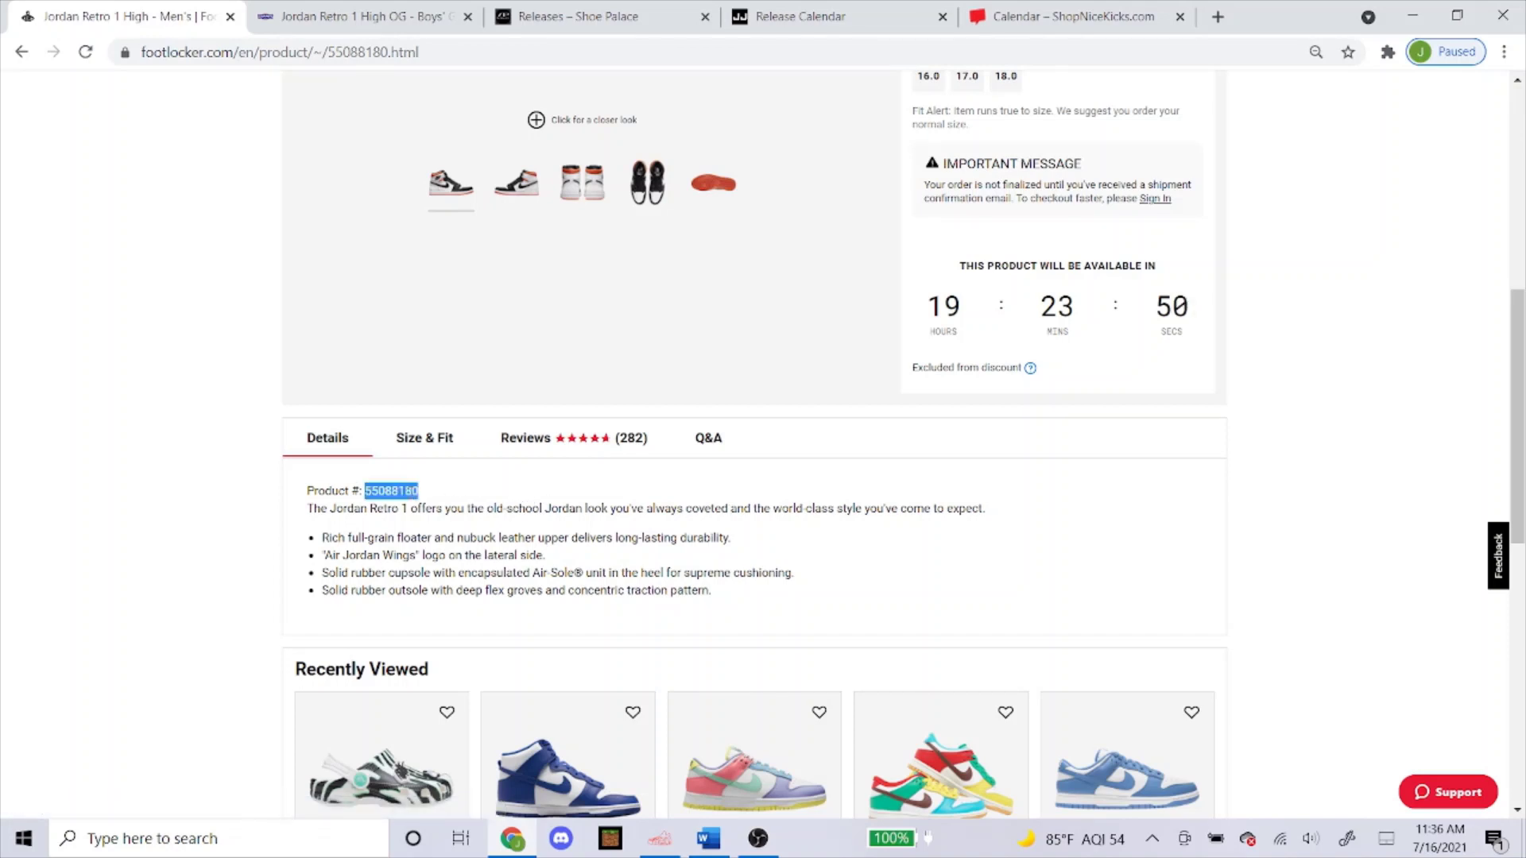
right_click(409, 493)
left_click(437, 507)
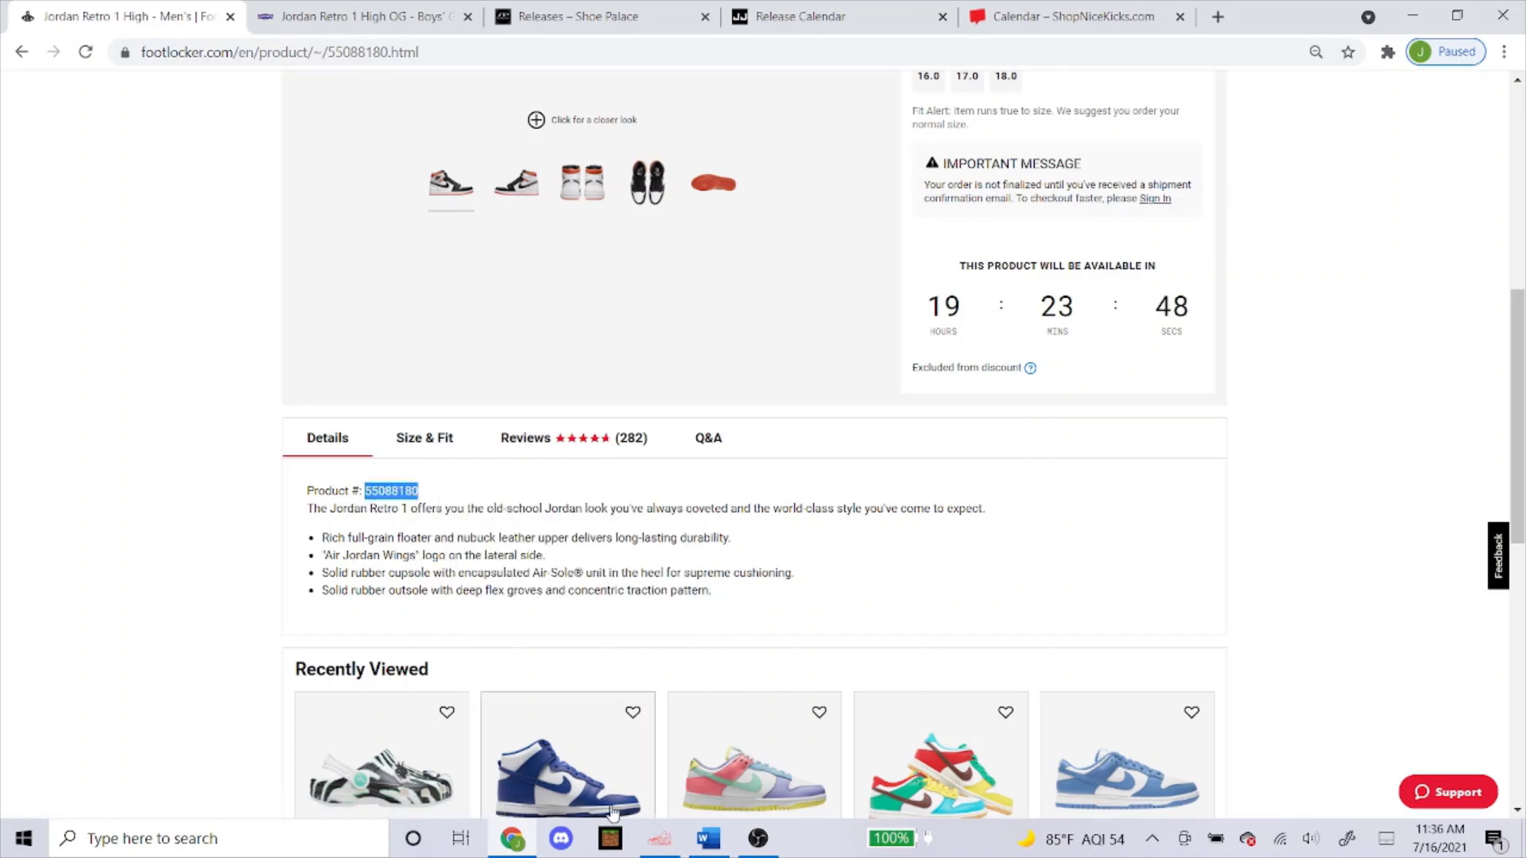
Step: Paste 55088180 into the Footlocker task's SKU field
left_click(659, 839)
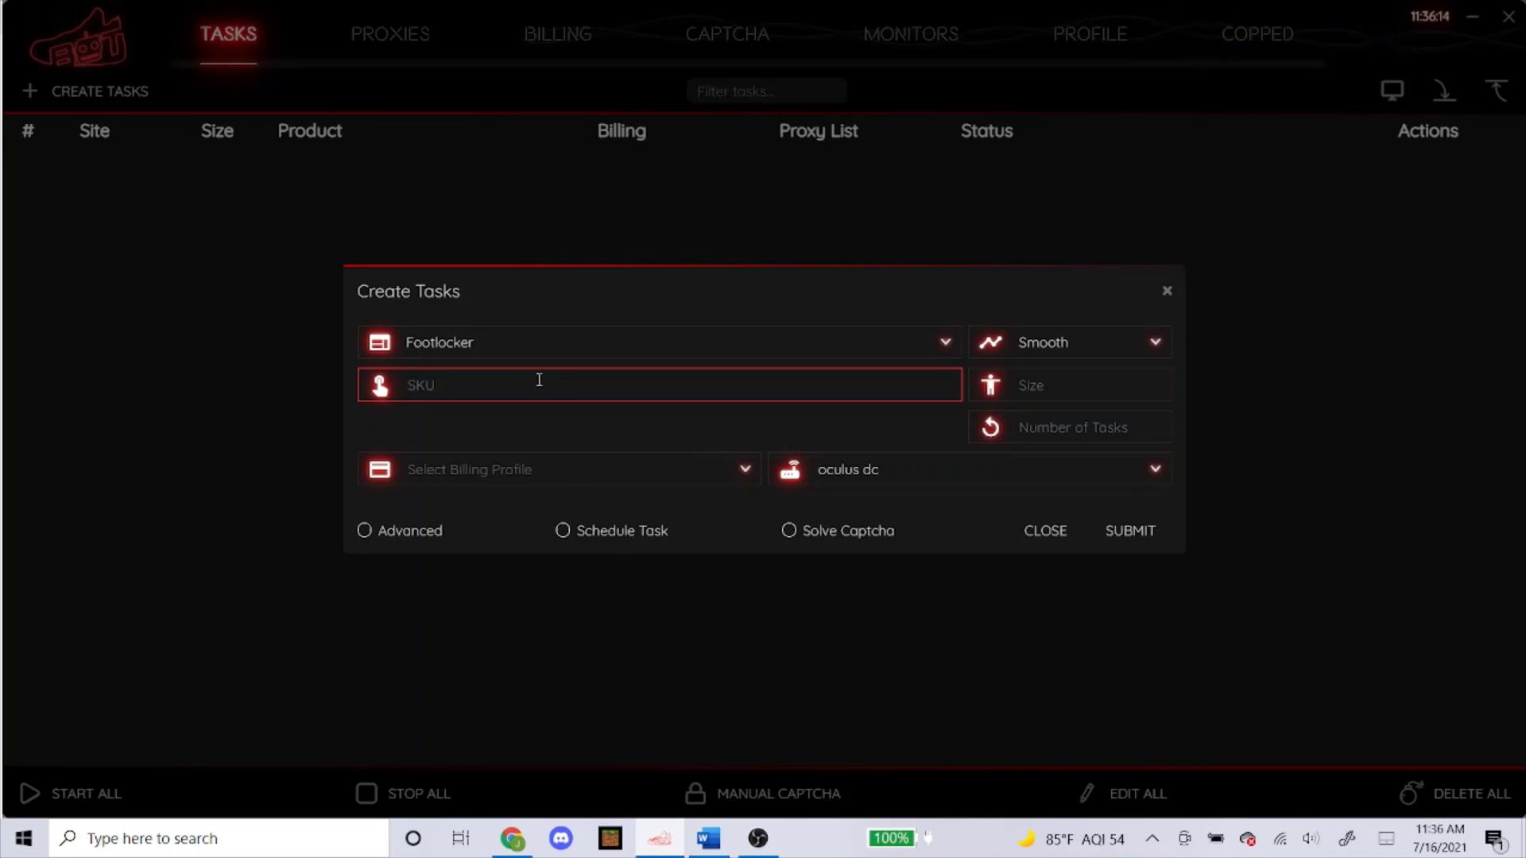
key("ctrl+v")
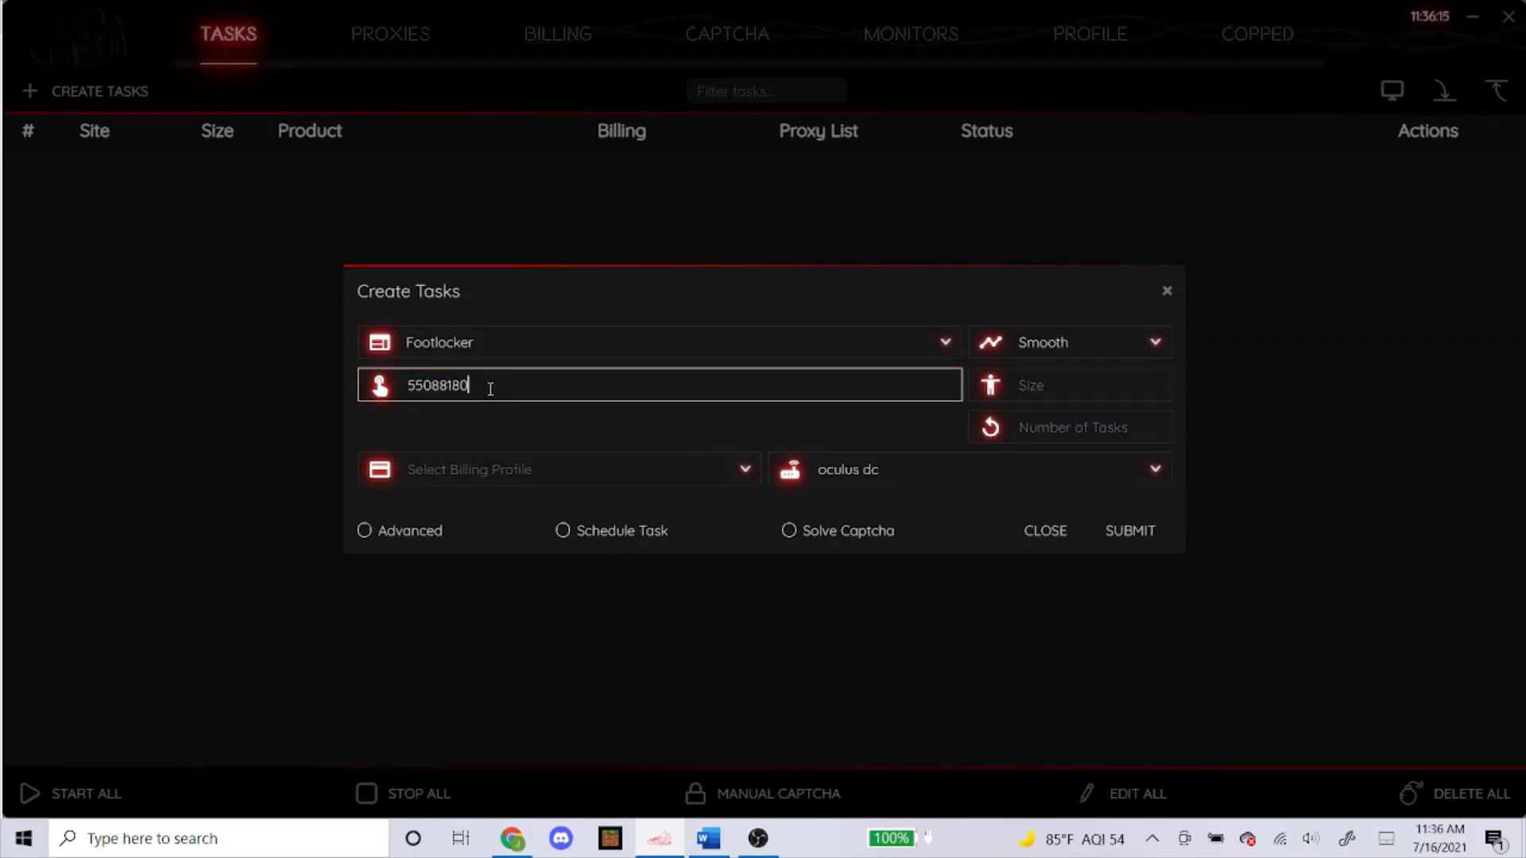
left_click(1074, 388)
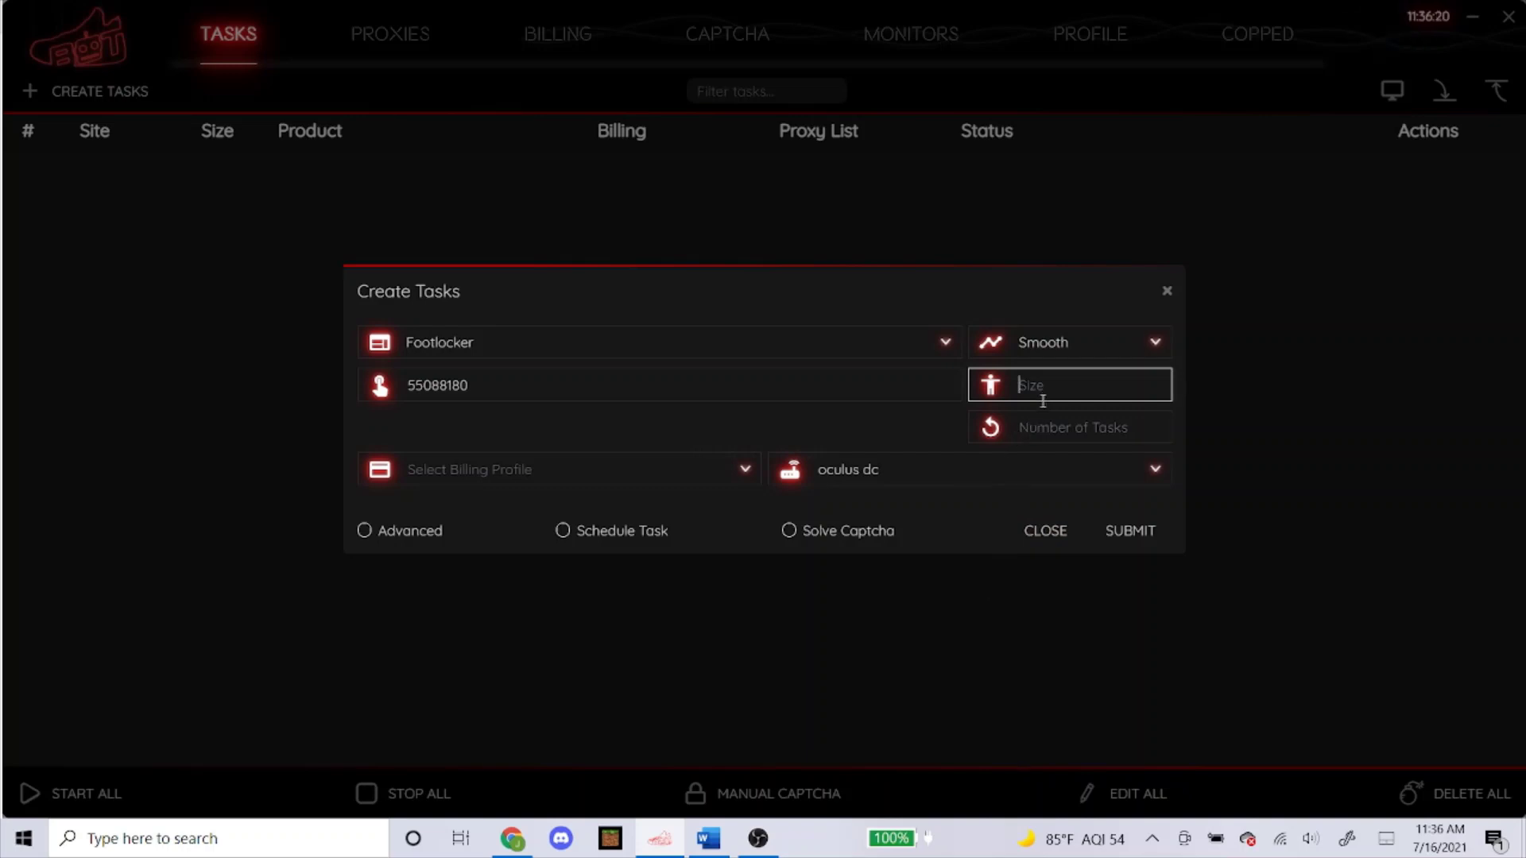
key("Caps_Lock")
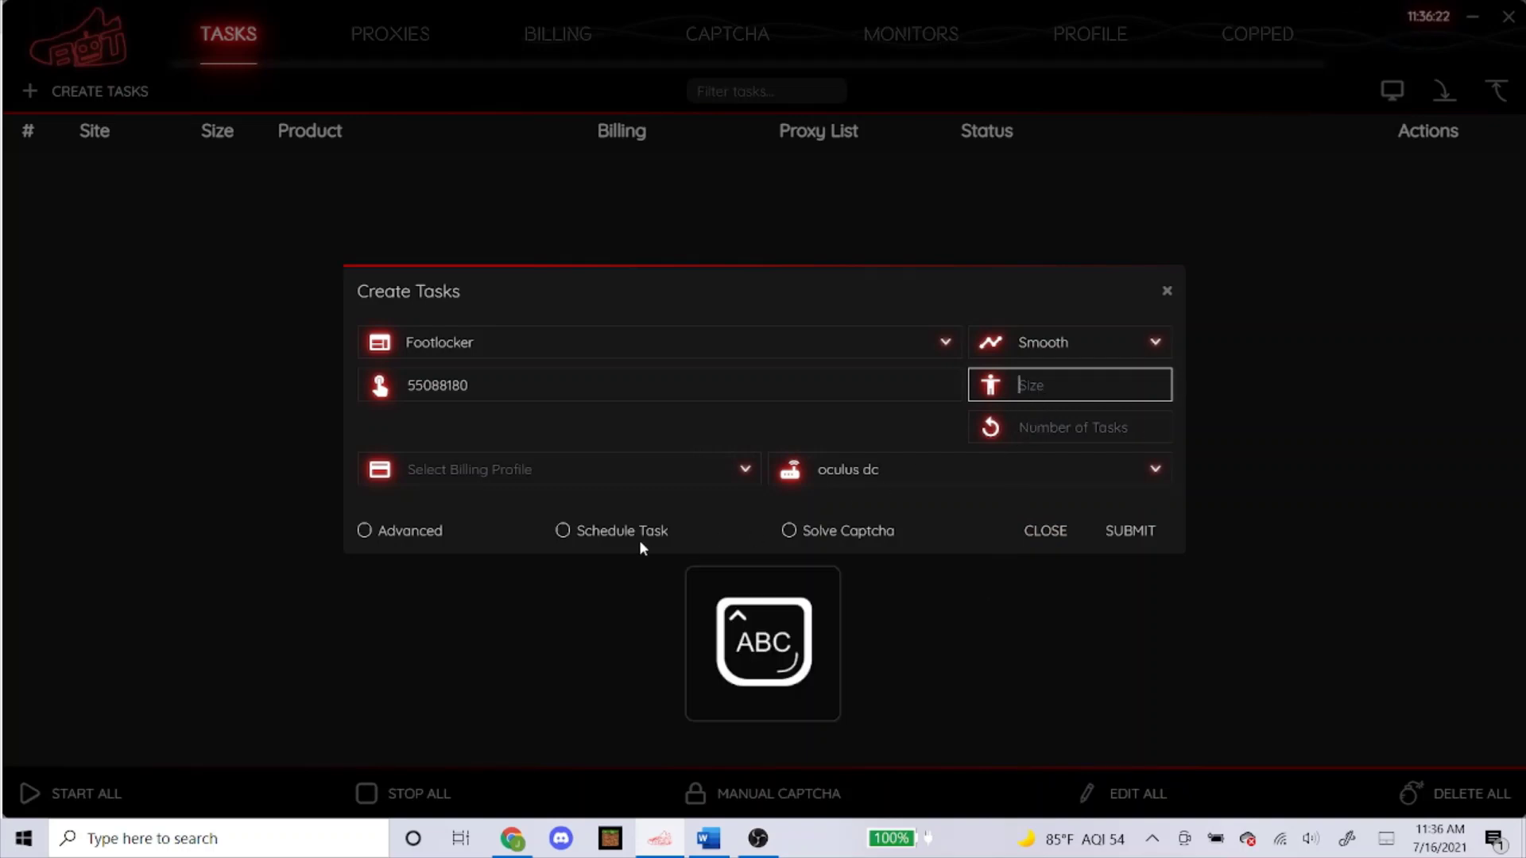
type("RA")
Step: Scroll the Foot Locker page up to the size grid listing 07.5 through 18.0
left_click(528, 852)
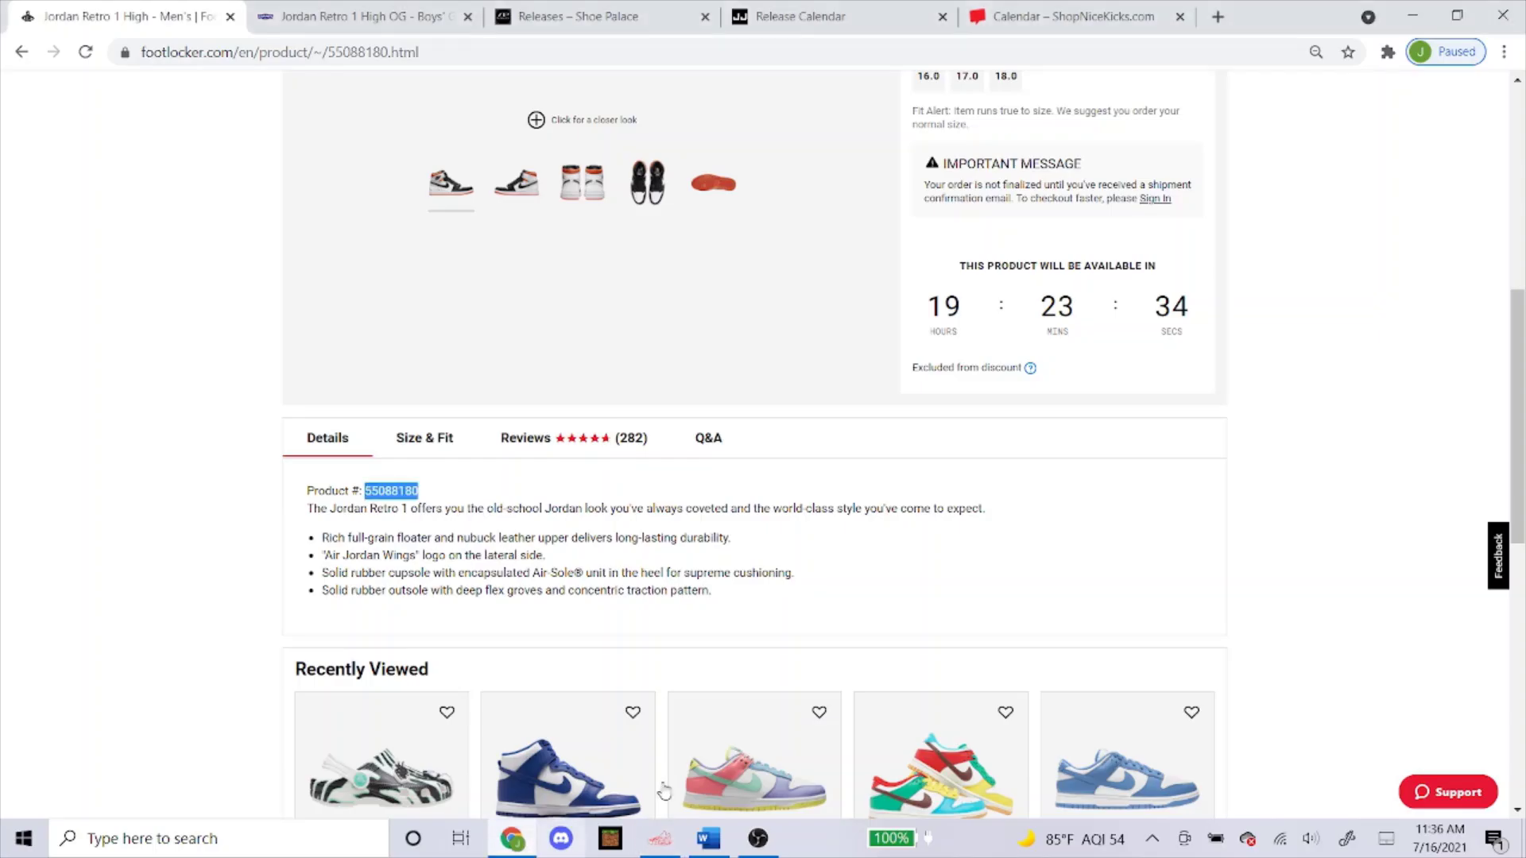
scroll(795, 731, "up", 4)
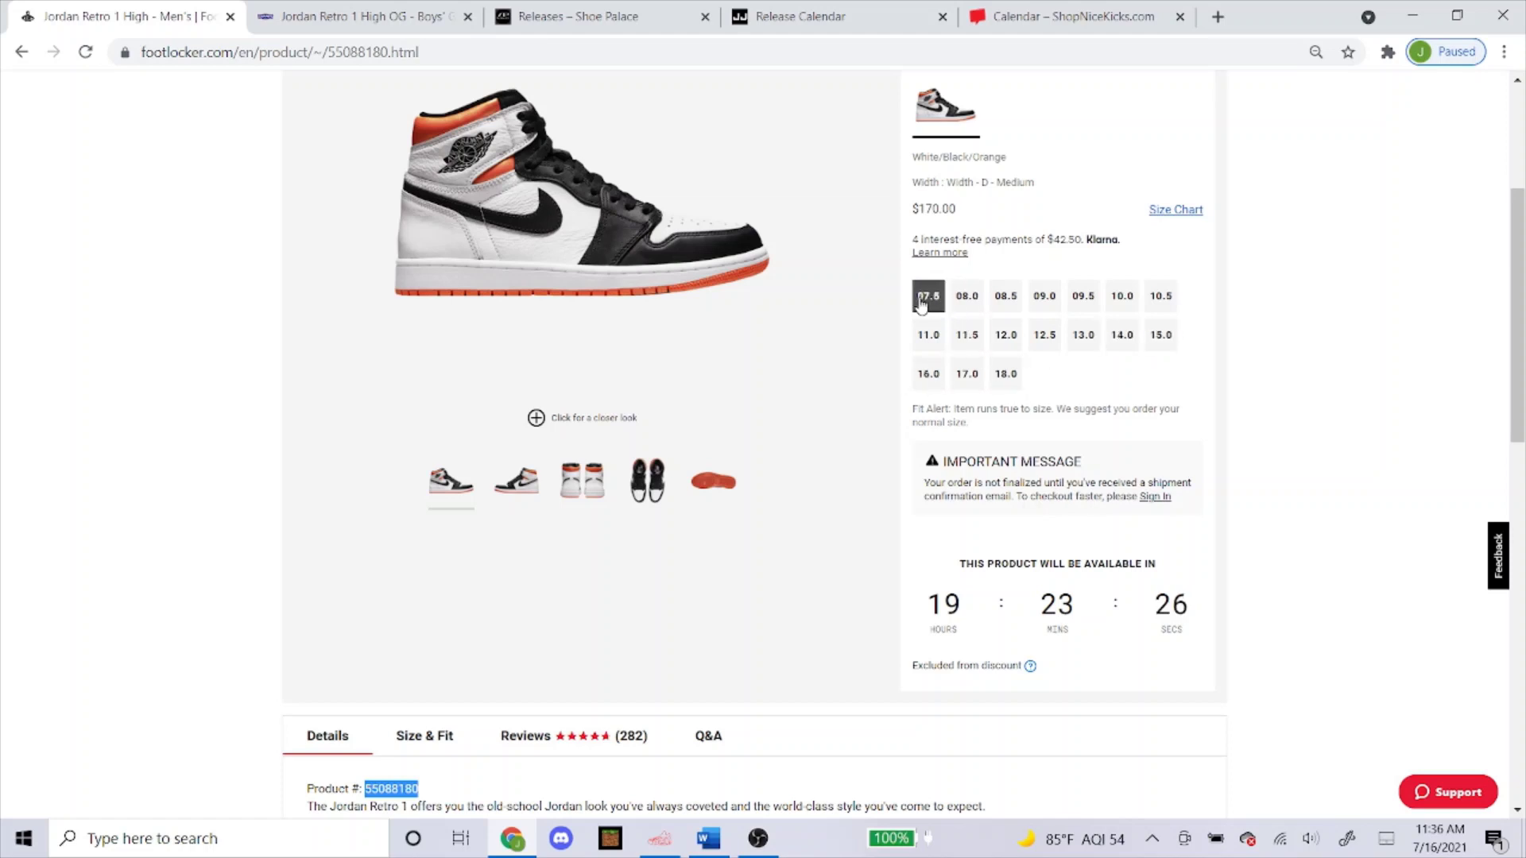
Step: Enter sizes 7.5,8,8.5,9,9.5,10,10.5,11,11.5,12,12.5,13,14 in the Size field
left_click(677, 831)
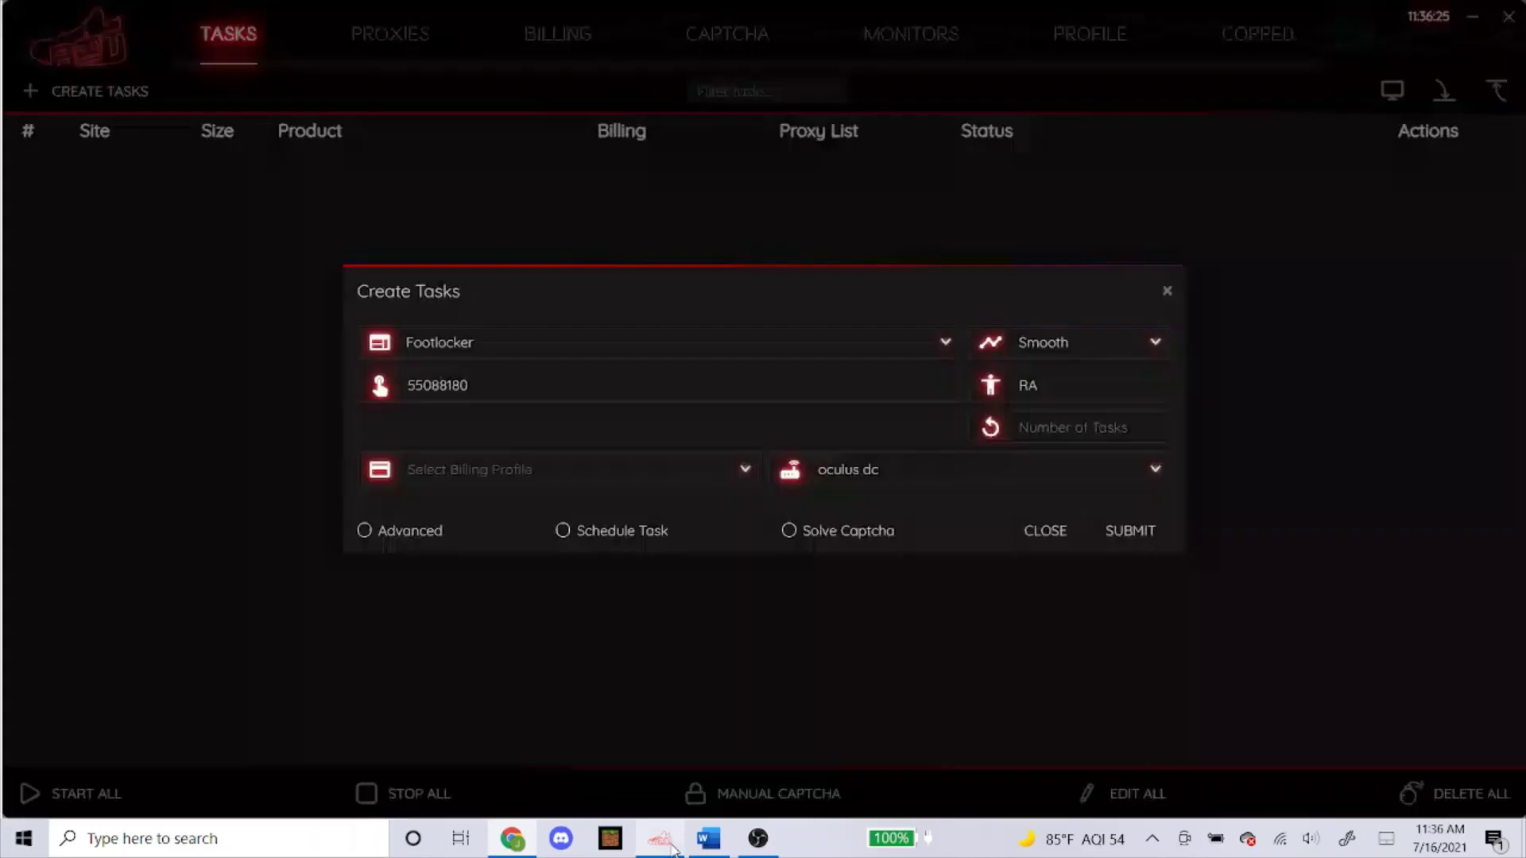
key("BackSpace")
key("BackSpace")
key("Caps_Lock")
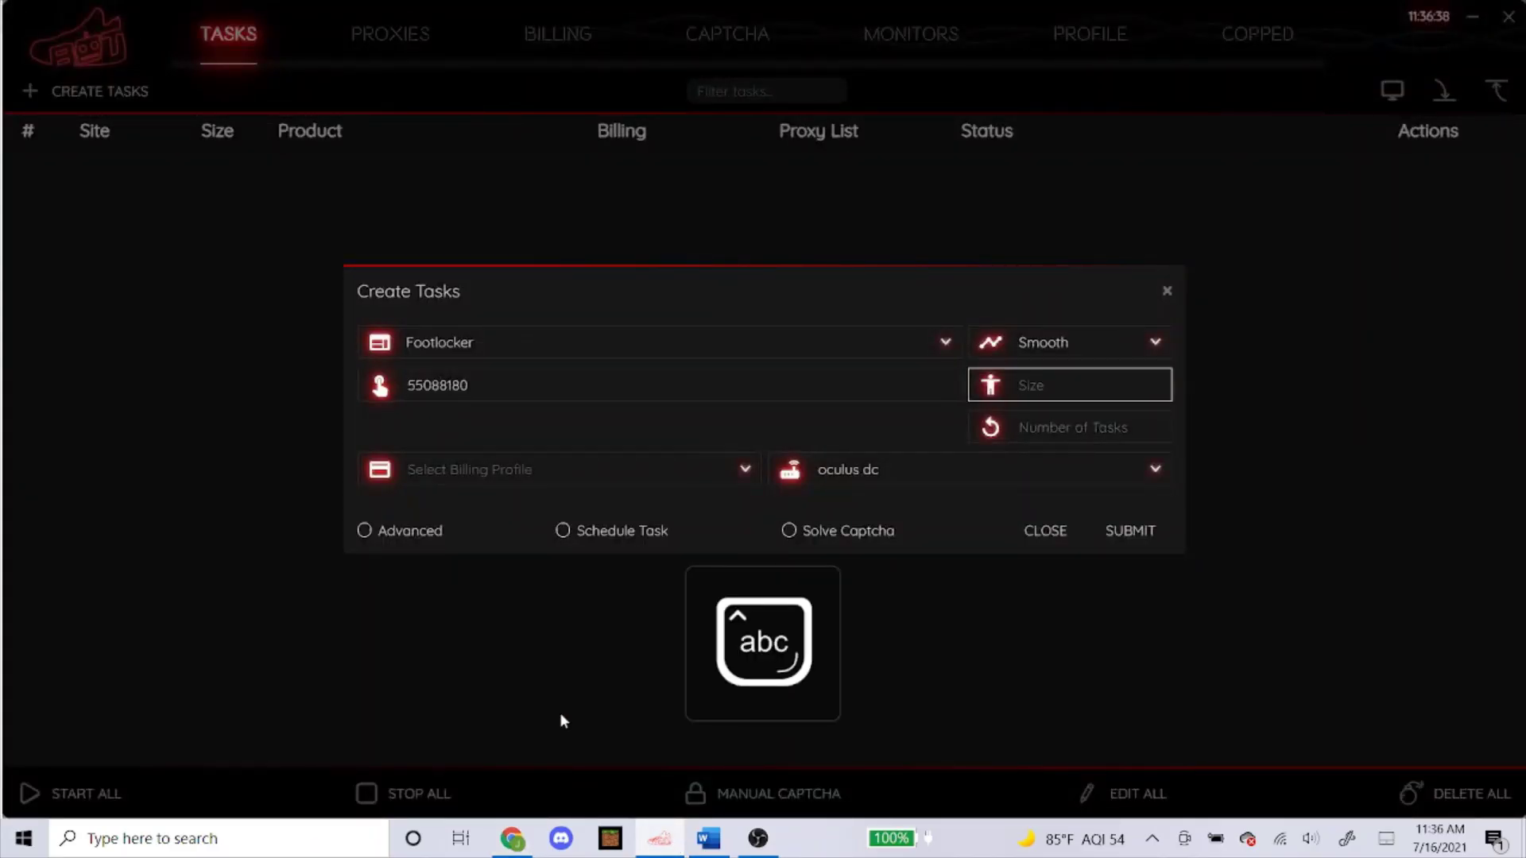
type("7.5,8,8")
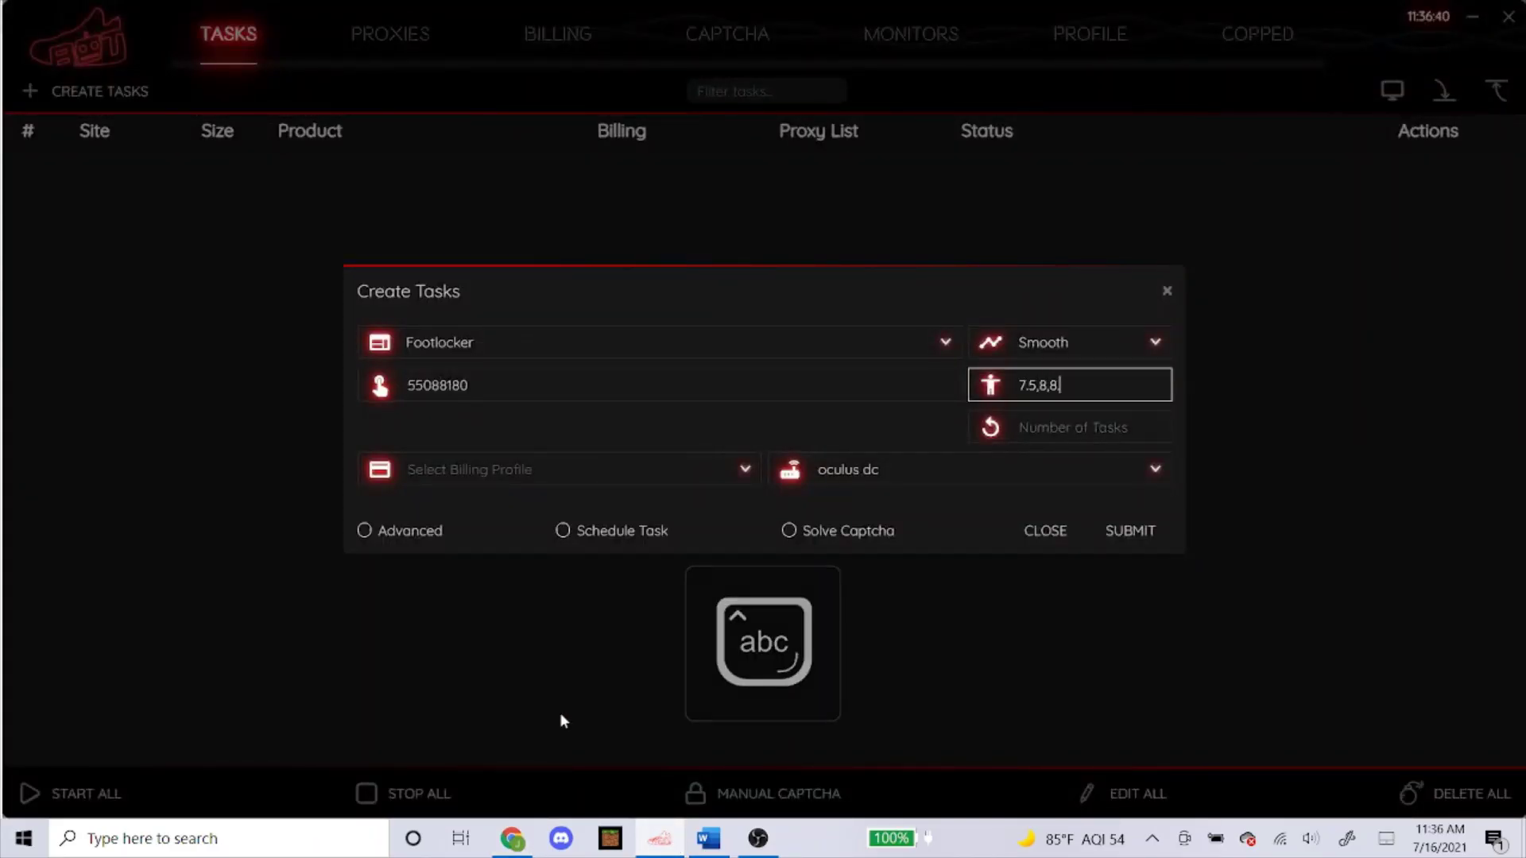
type(".5,9,9.5,10,1")
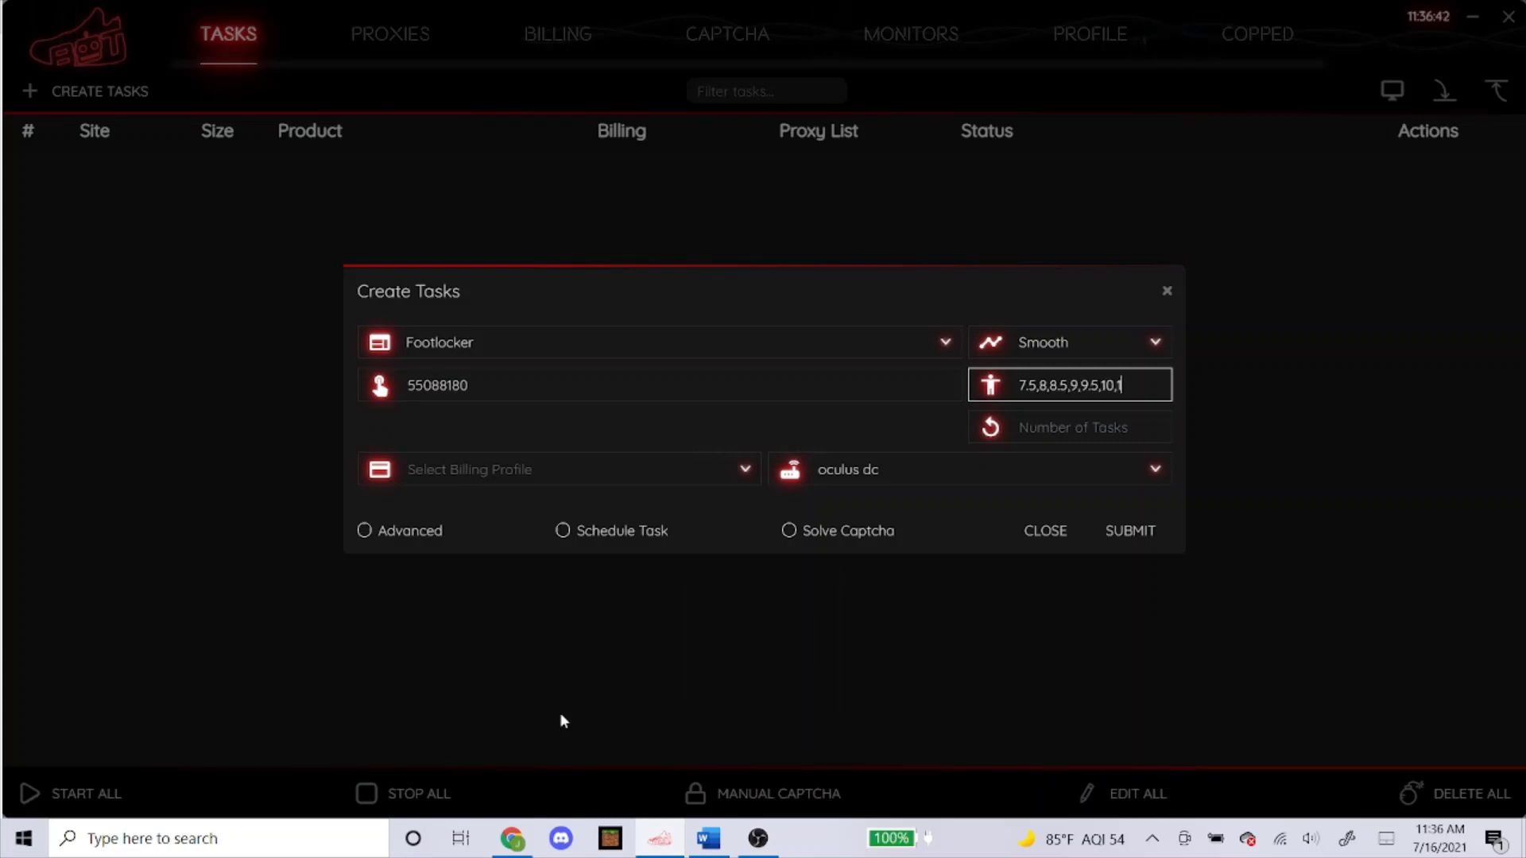
type("0.5,11,11.5,12,12.5,13,14")
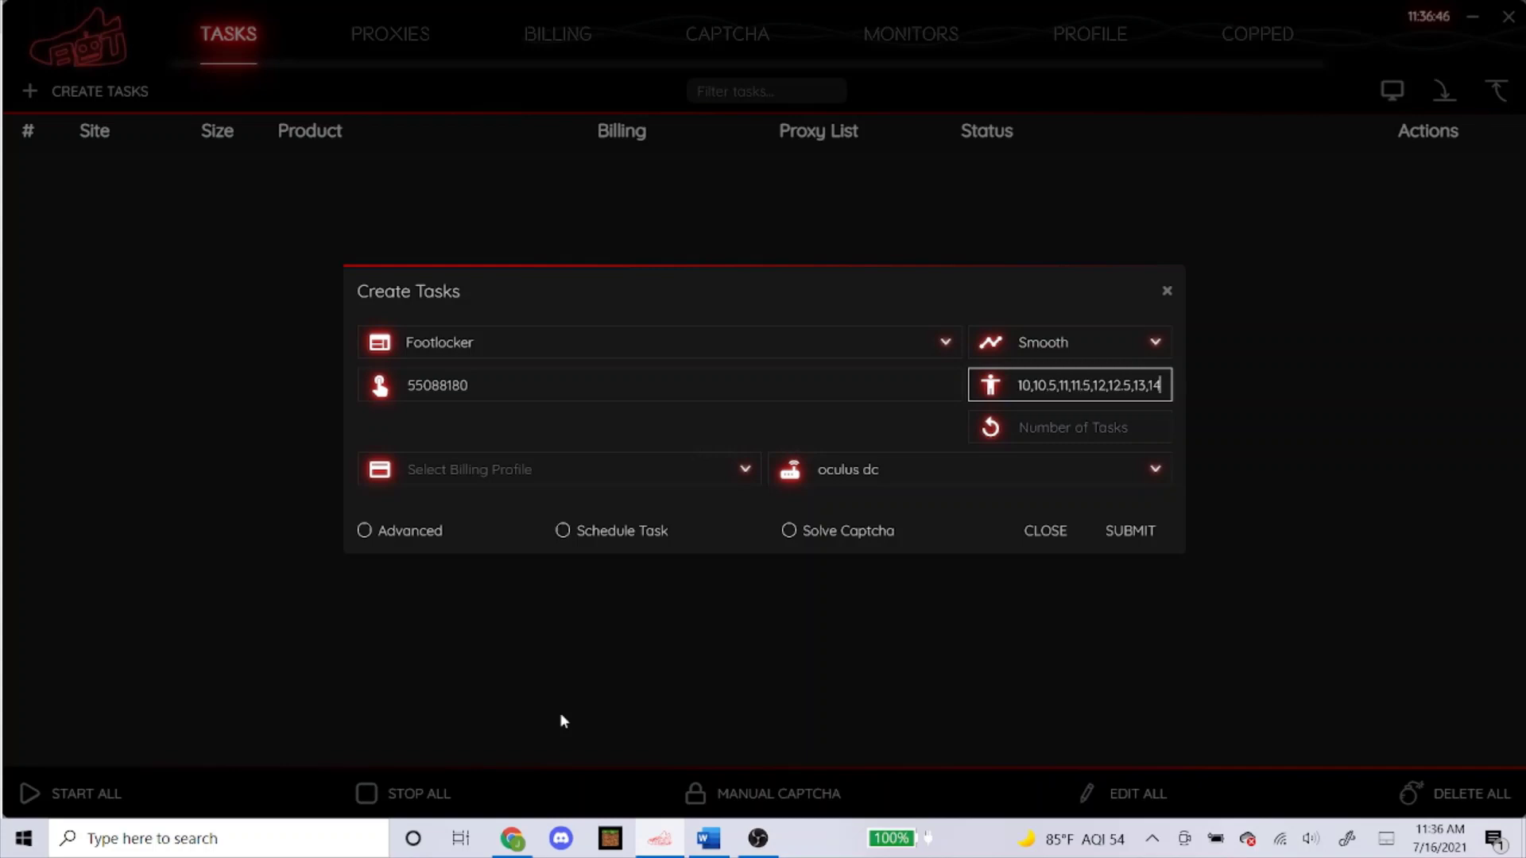
left_click(709, 431)
Step: Choose a billing profile and the oculuss isps proxy list
left_click(546, 451)
left_click(473, 92)
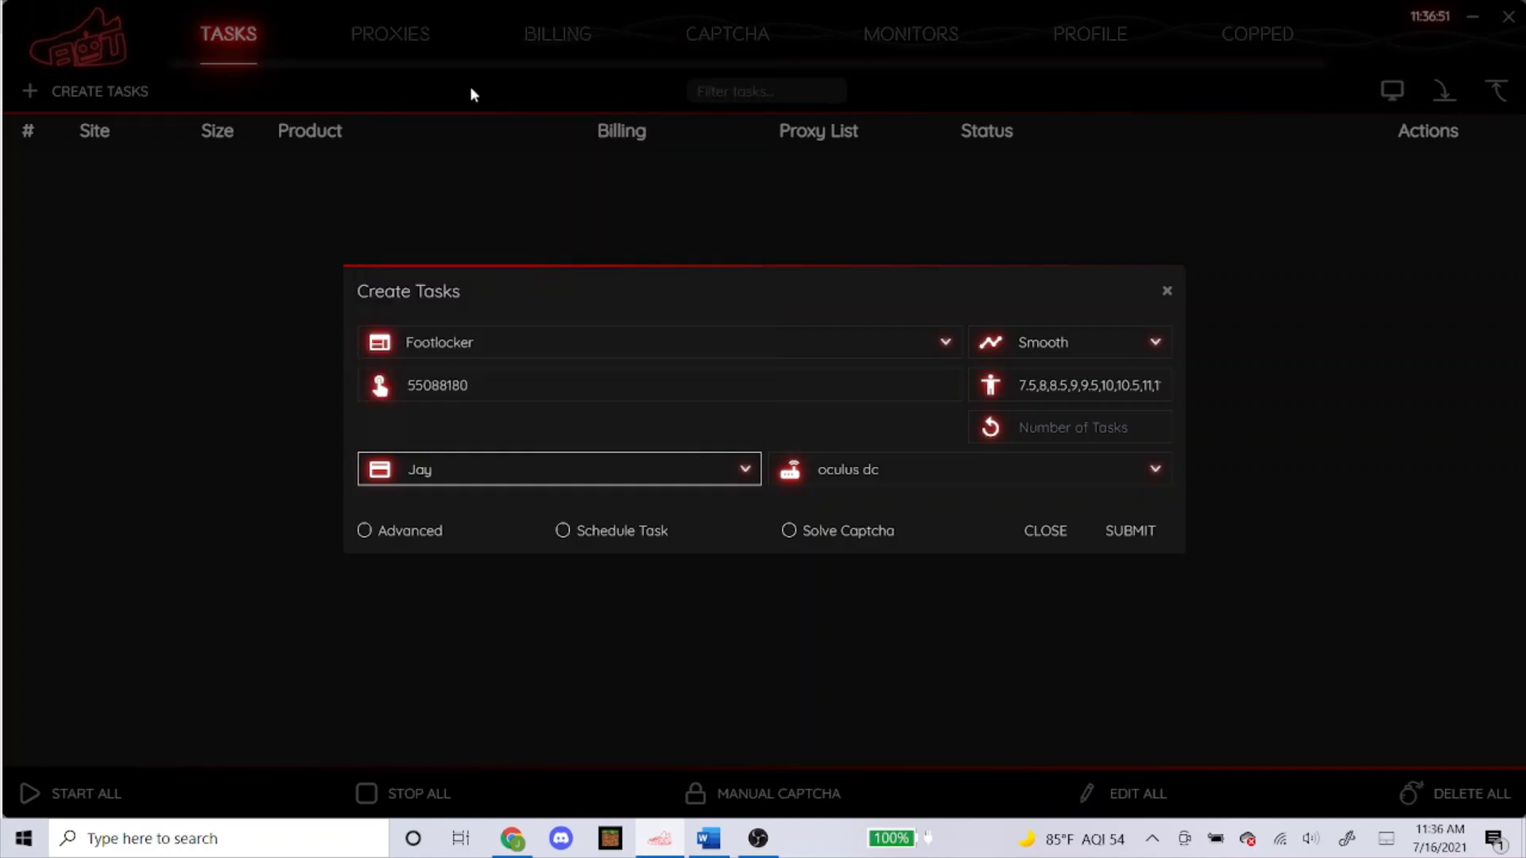
left_click(842, 467)
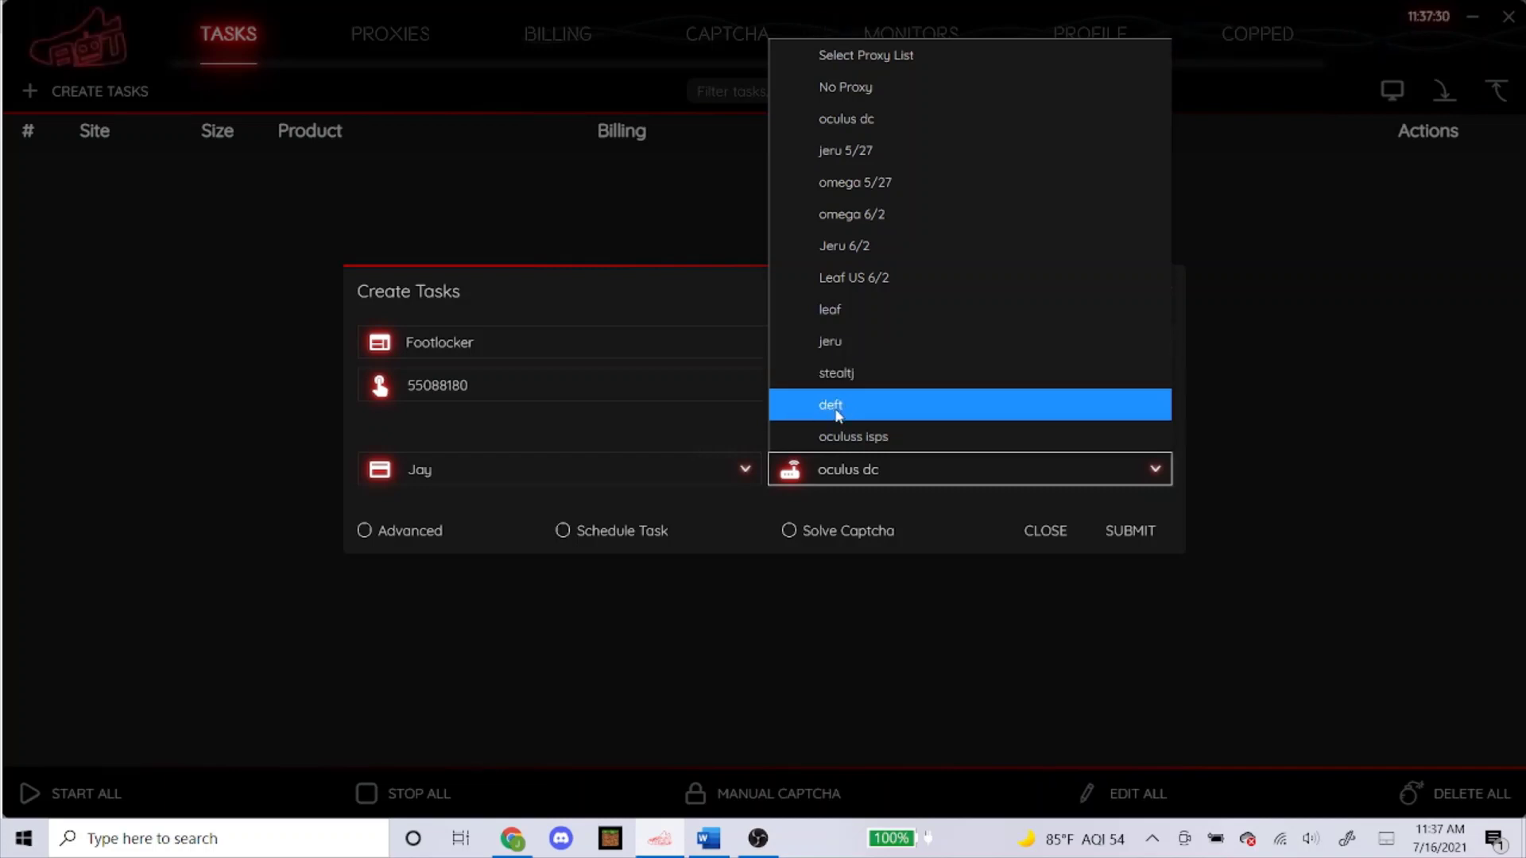
left_click(874, 434)
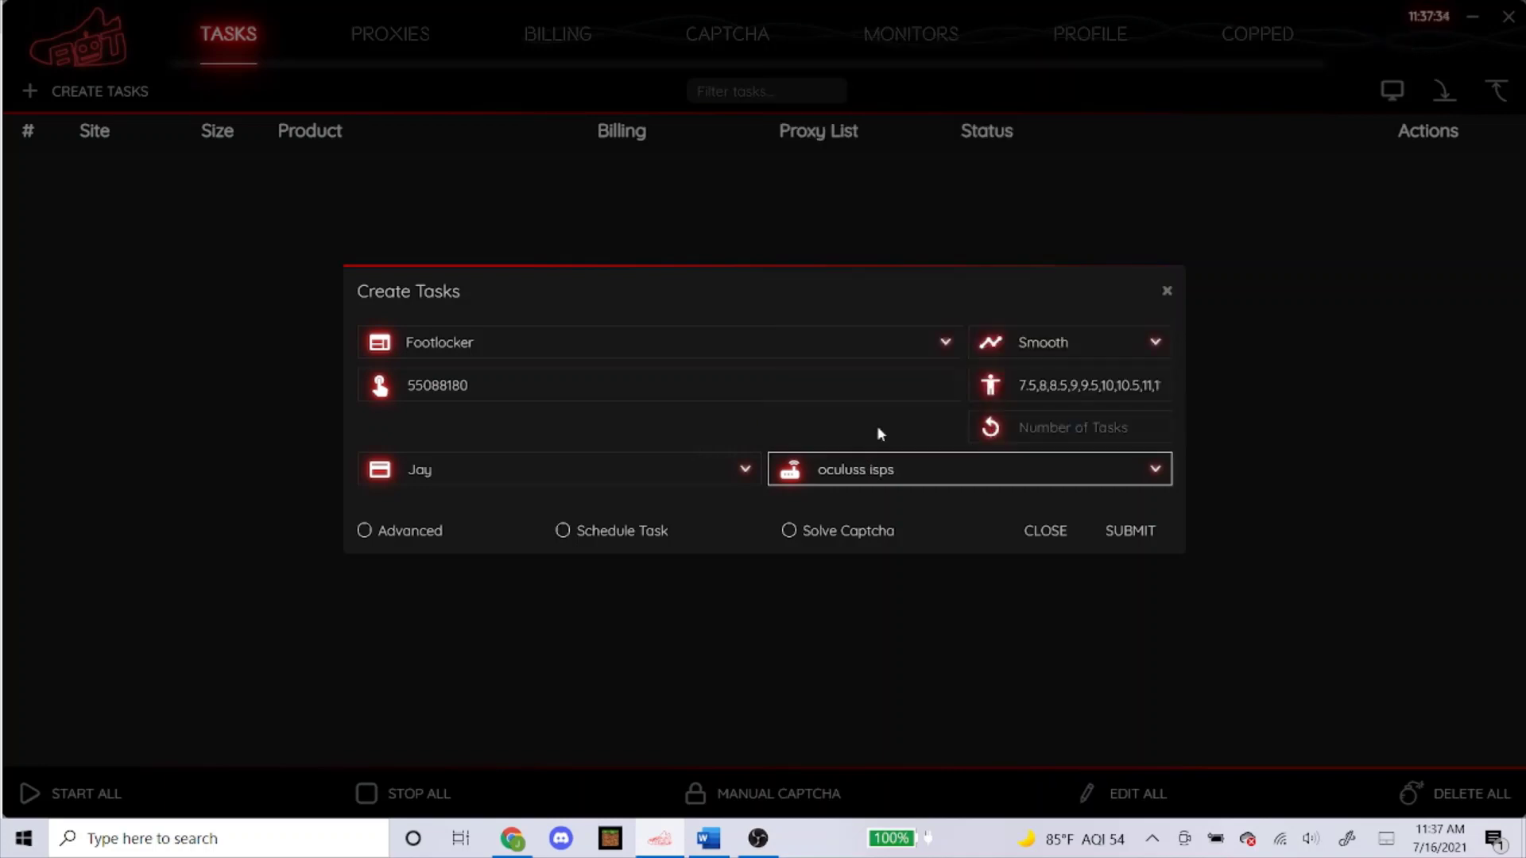
left_click(873, 475)
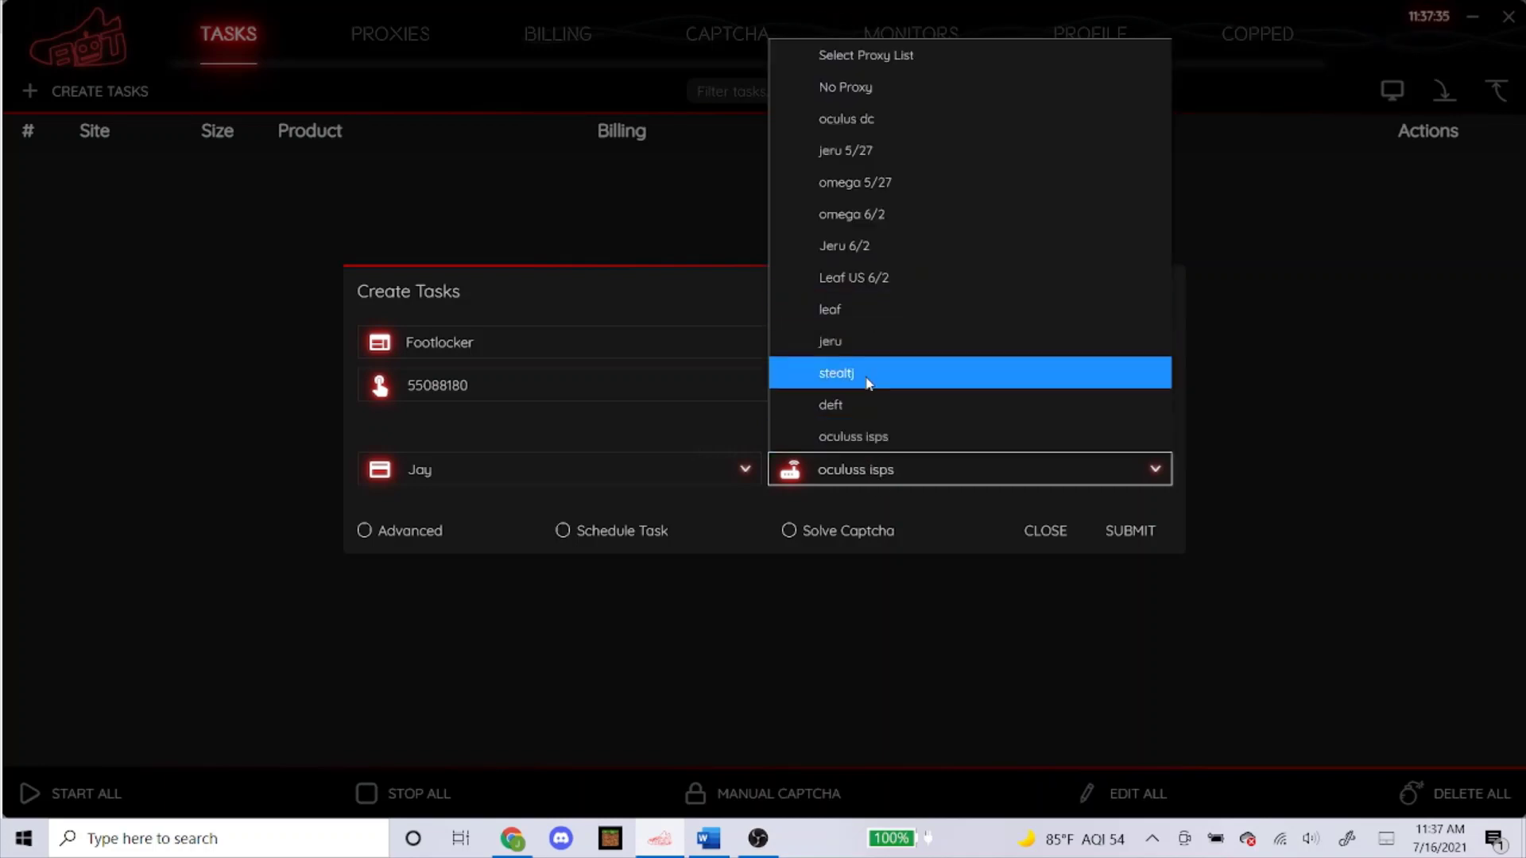
left_click(878, 437)
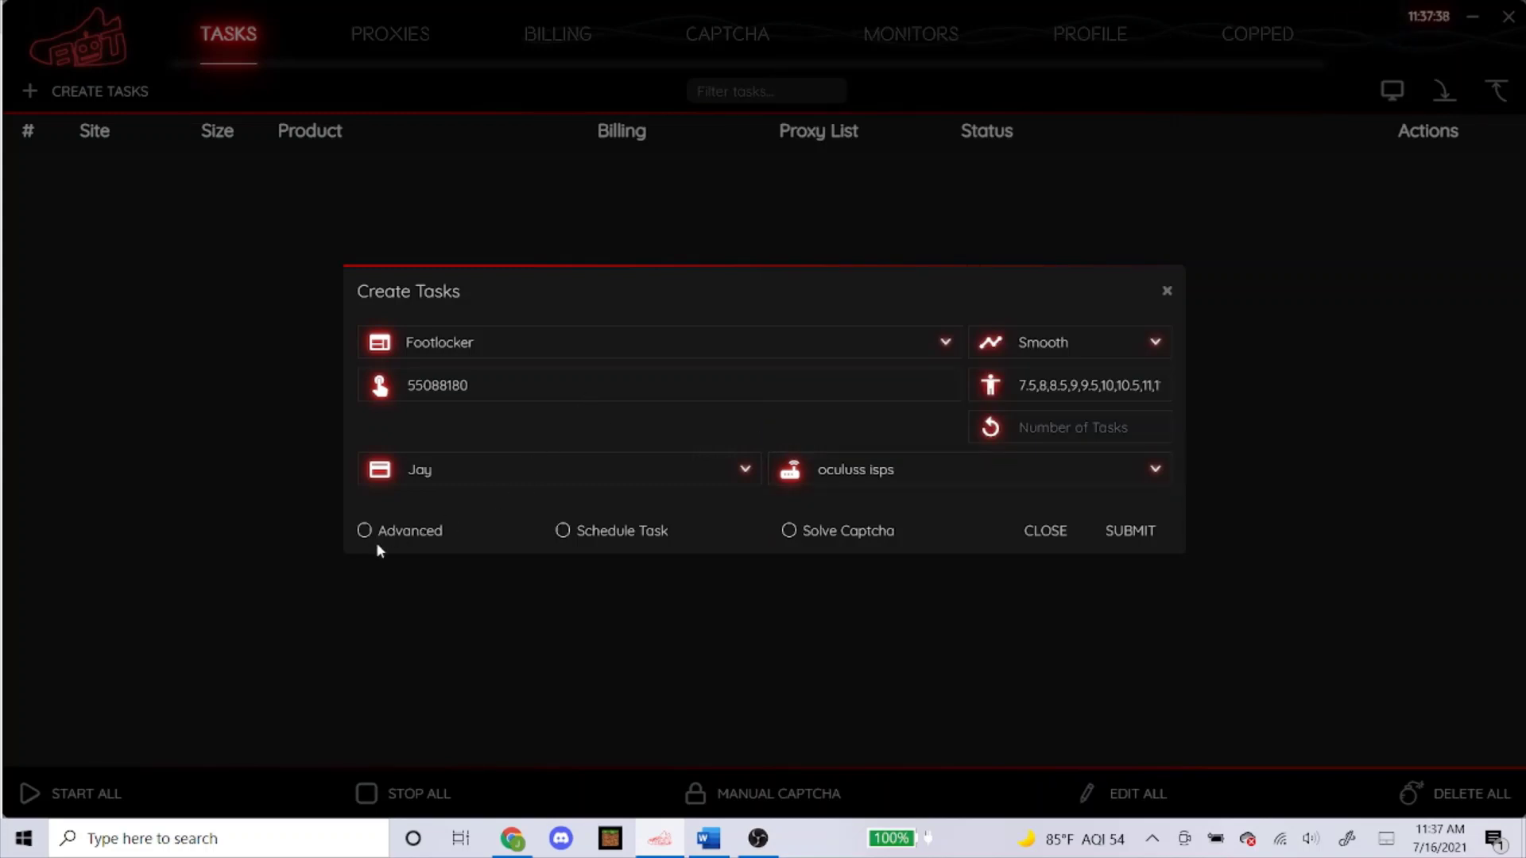
Step: Review the advanced timeout settings, leaving them turned off
left_click(396, 530)
left_click(593, 501)
left_click(872, 509)
left_click(364, 564)
left_click(426, 532)
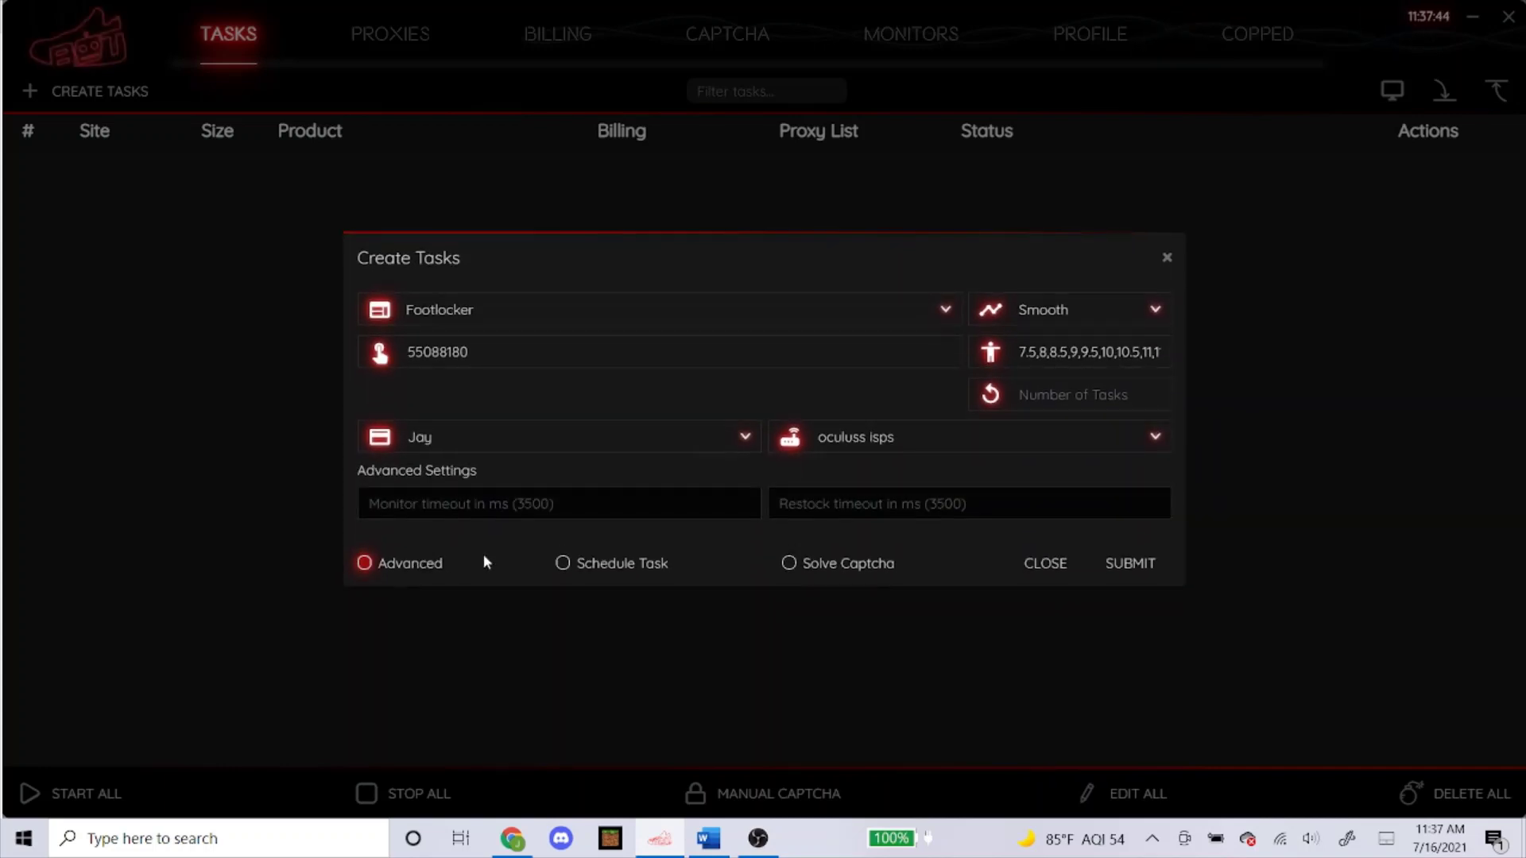
left_click(484, 557)
Step: Schedule the task for 06:50:00 AM in Smooth mode and submit it
left_click(636, 541)
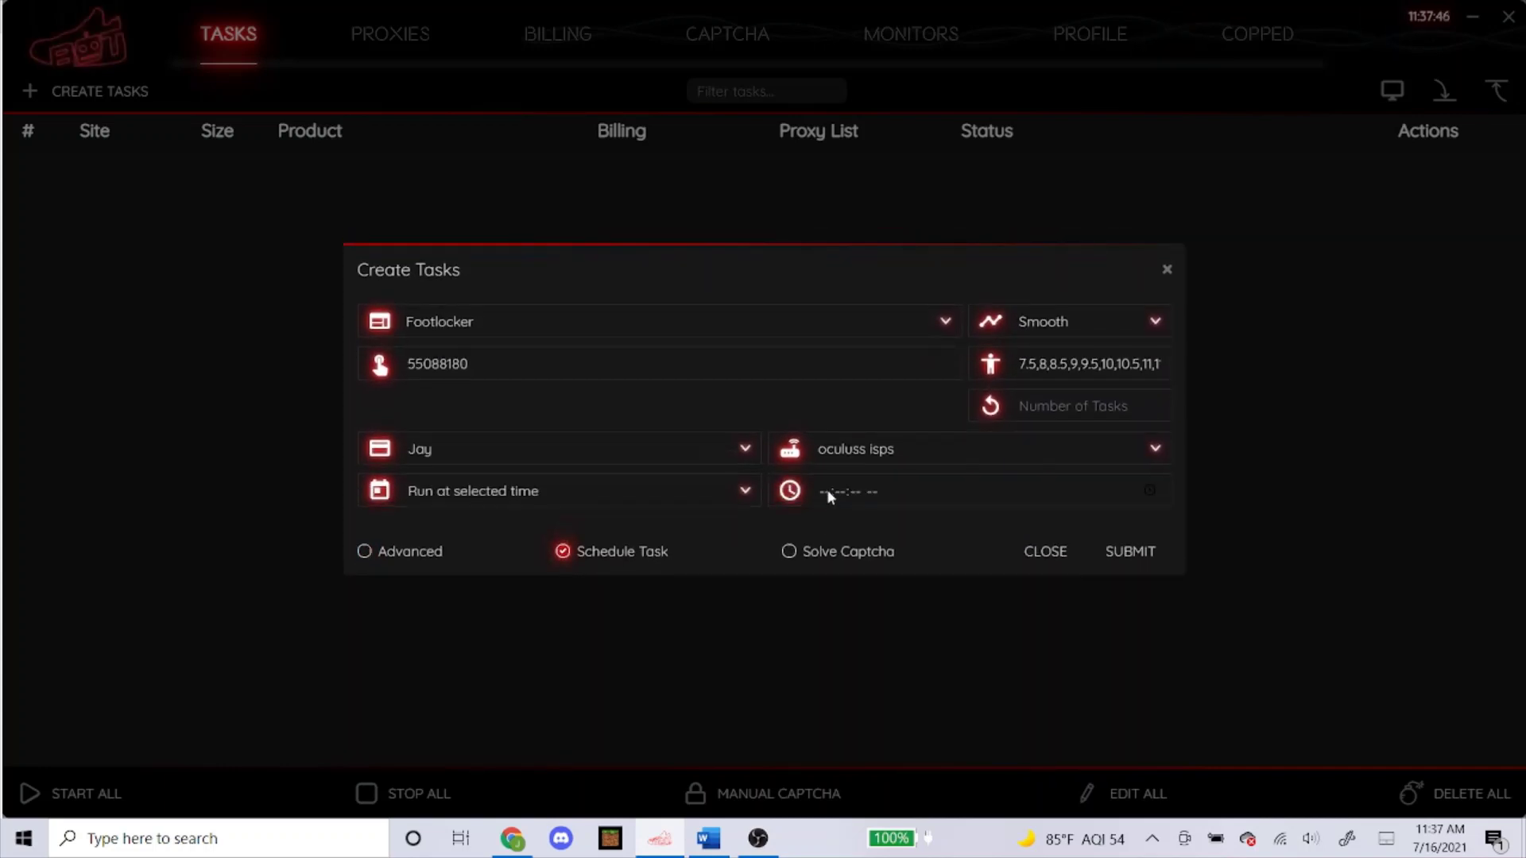
left_click(827, 492)
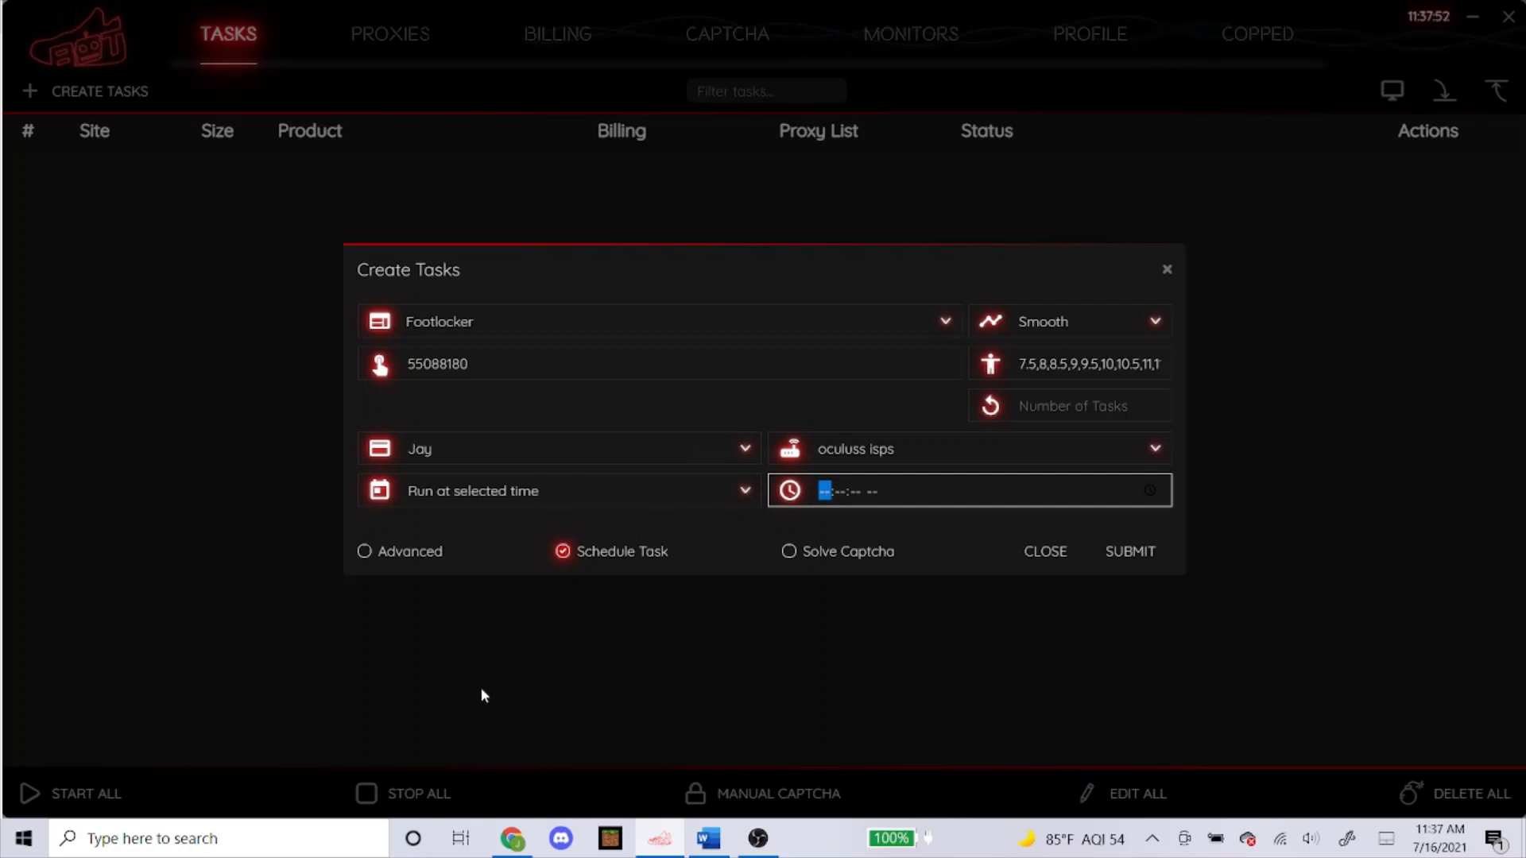
type("065000")
type("0")
type("a")
left_click(650, 430)
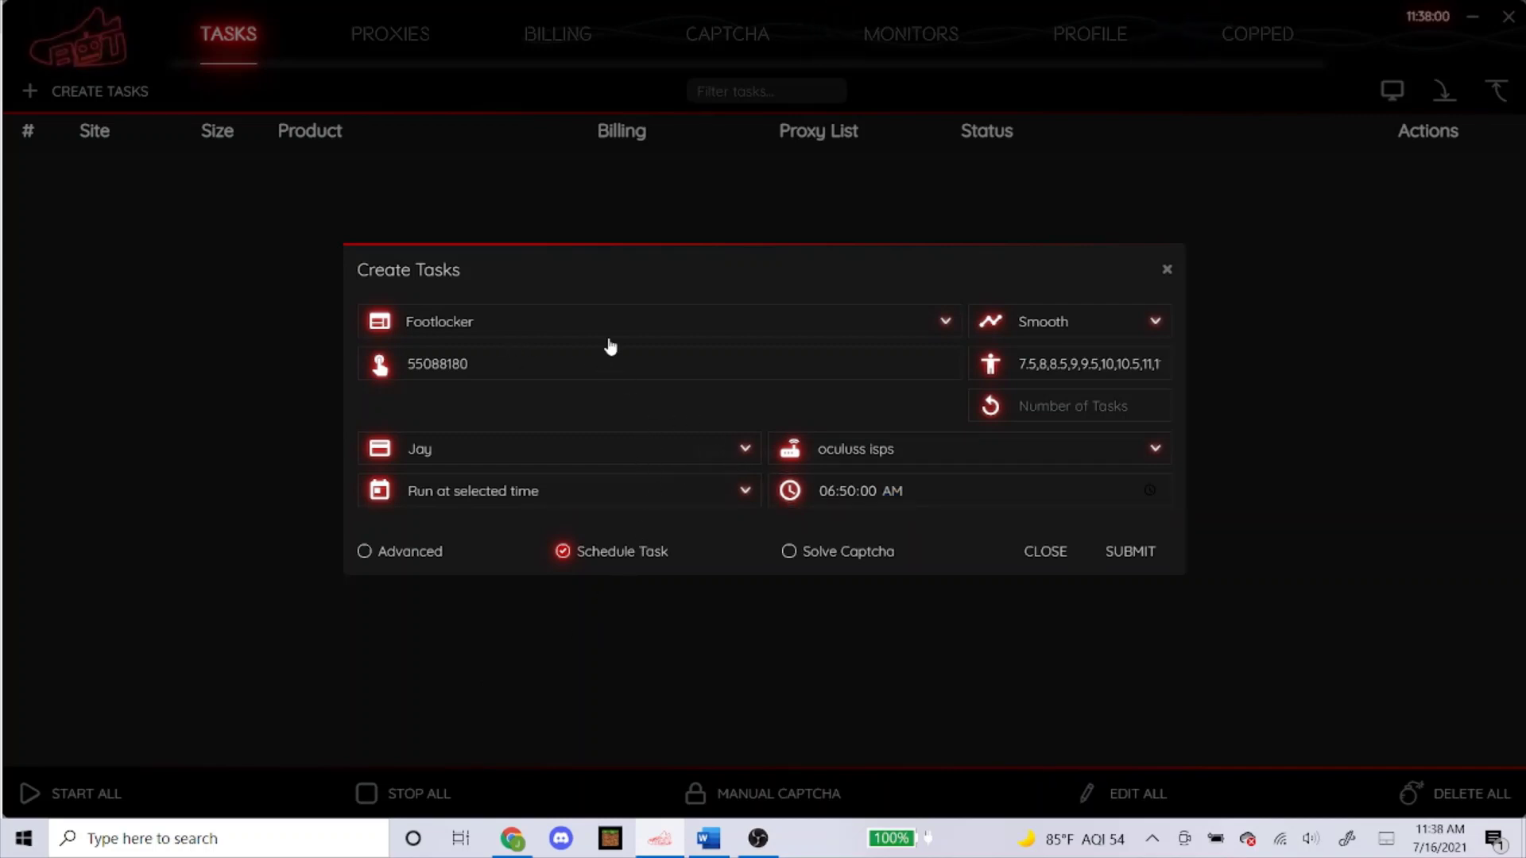
left_click(1109, 321)
left_click(1091, 348)
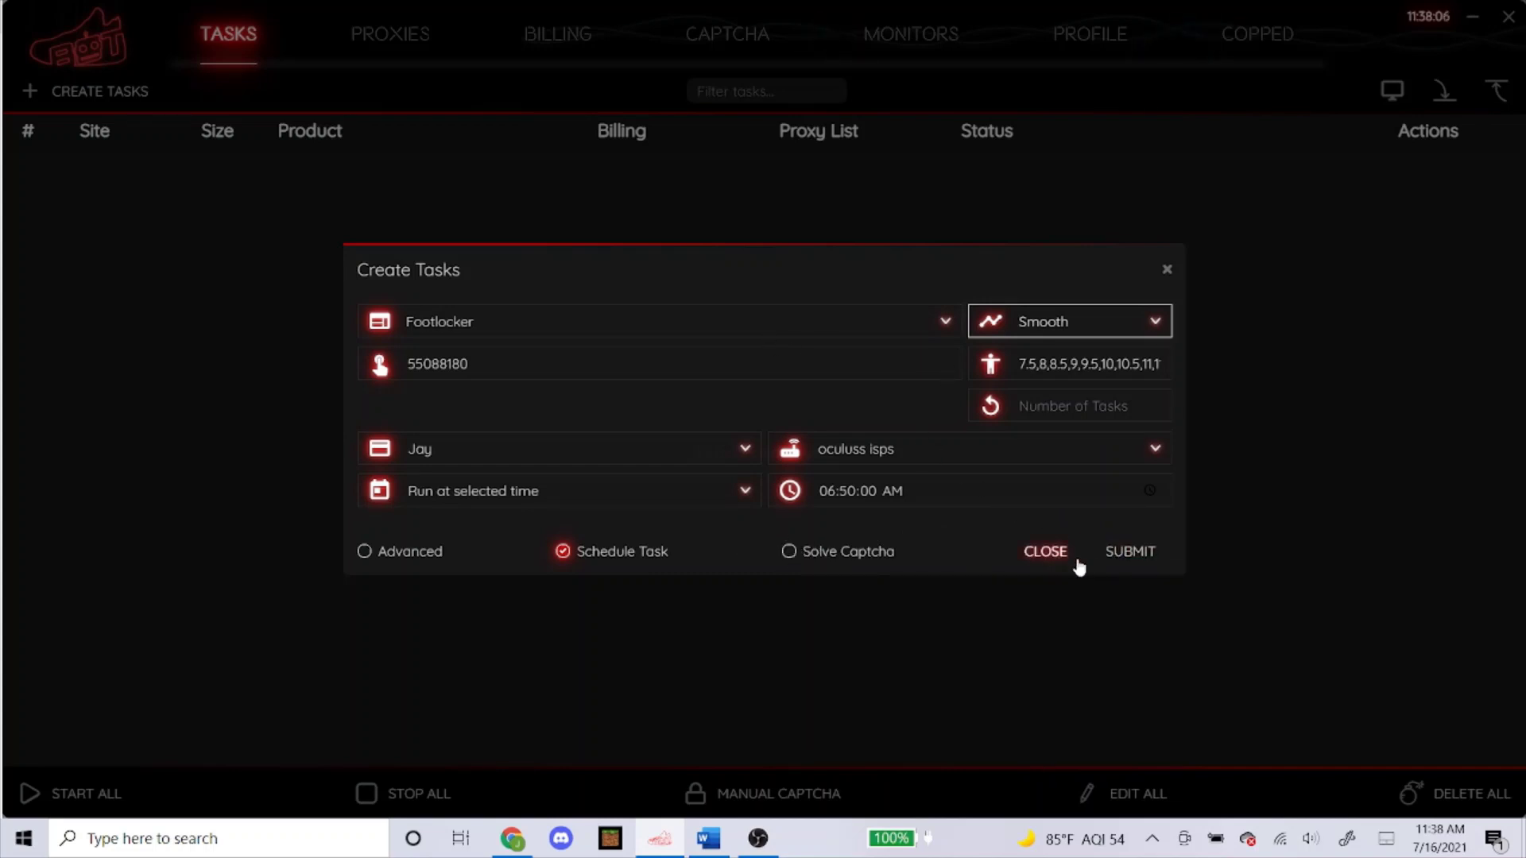
left_click(1136, 554)
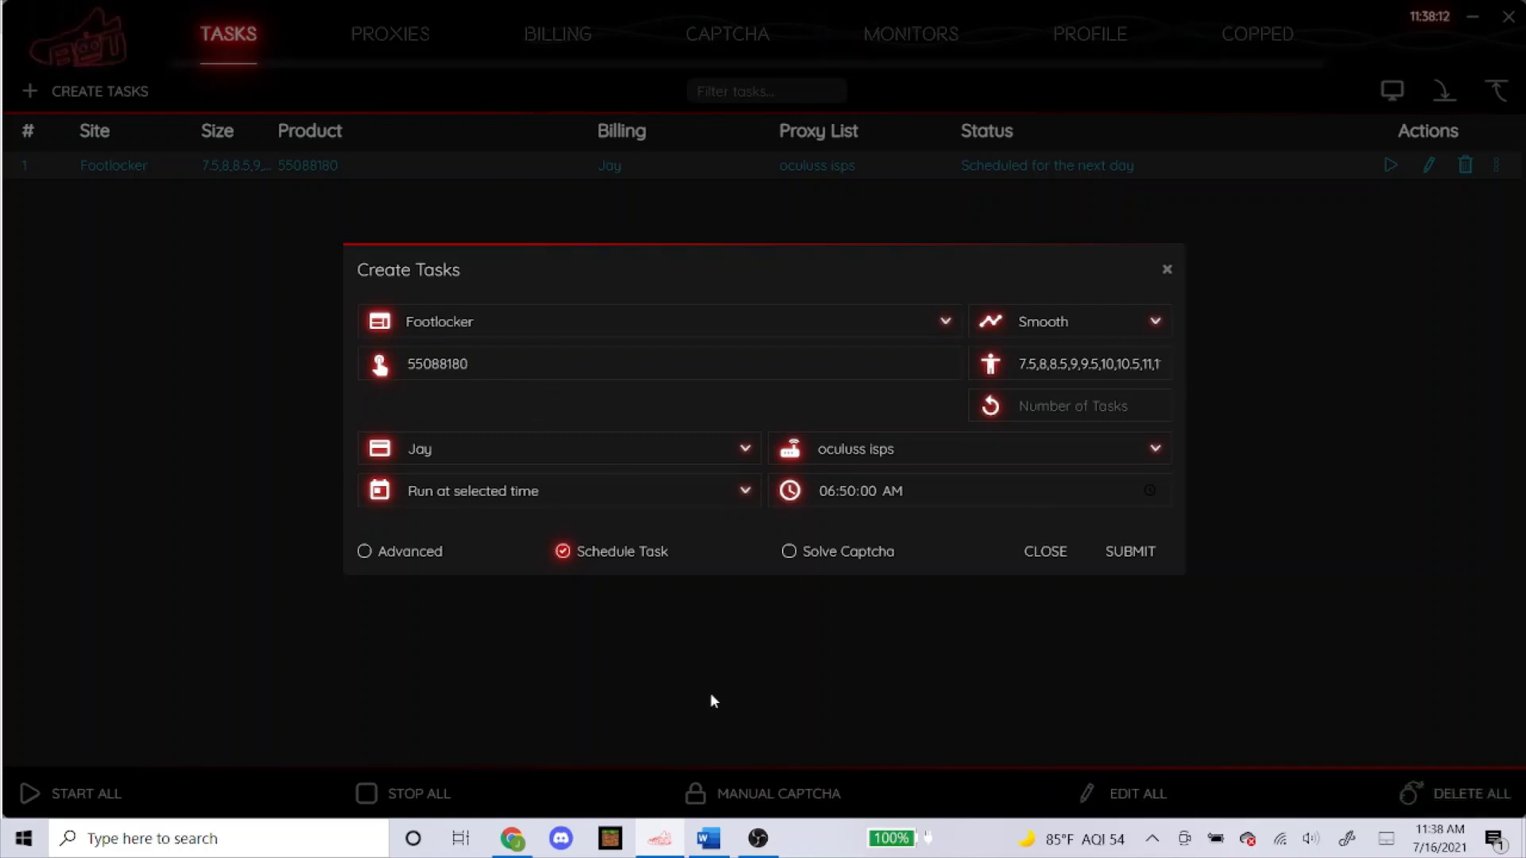
Step: Copy product number 75441180 from the Jordan Retro 1 High OG page
left_click(513, 840)
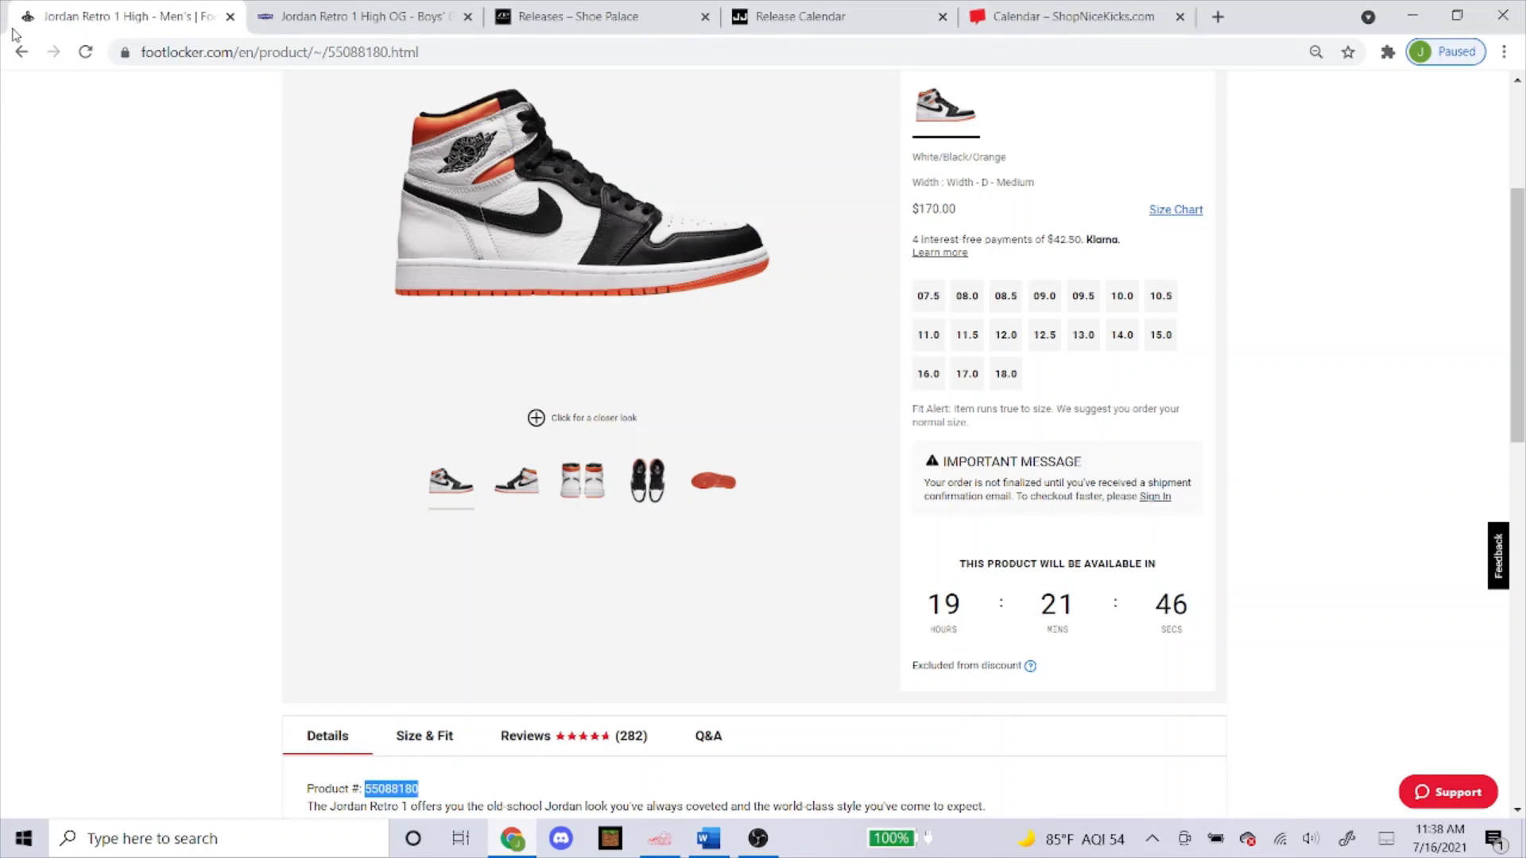
left_click(21, 52)
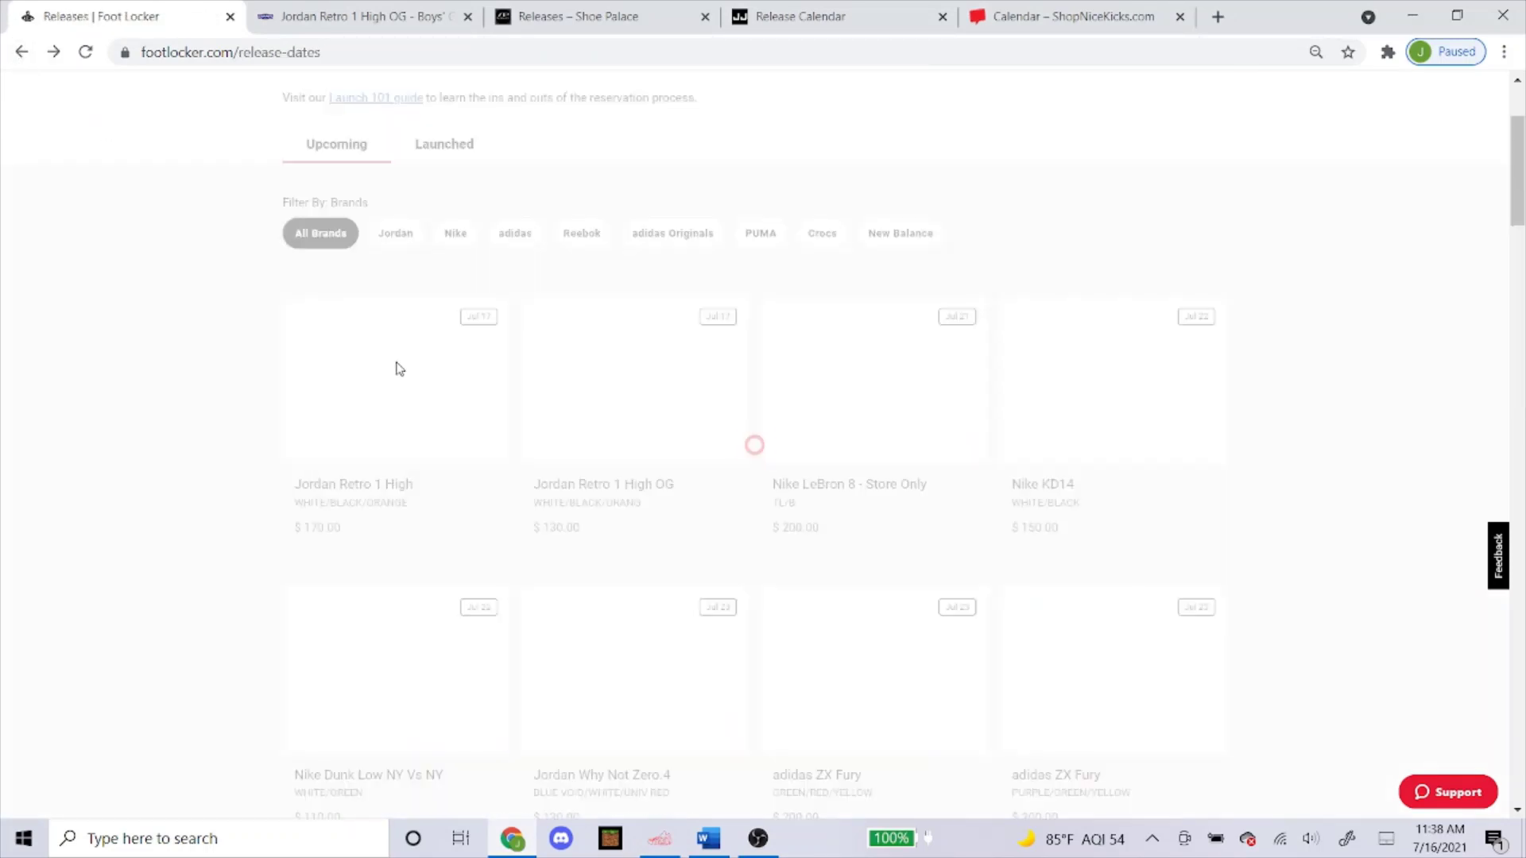
left_click(586, 496)
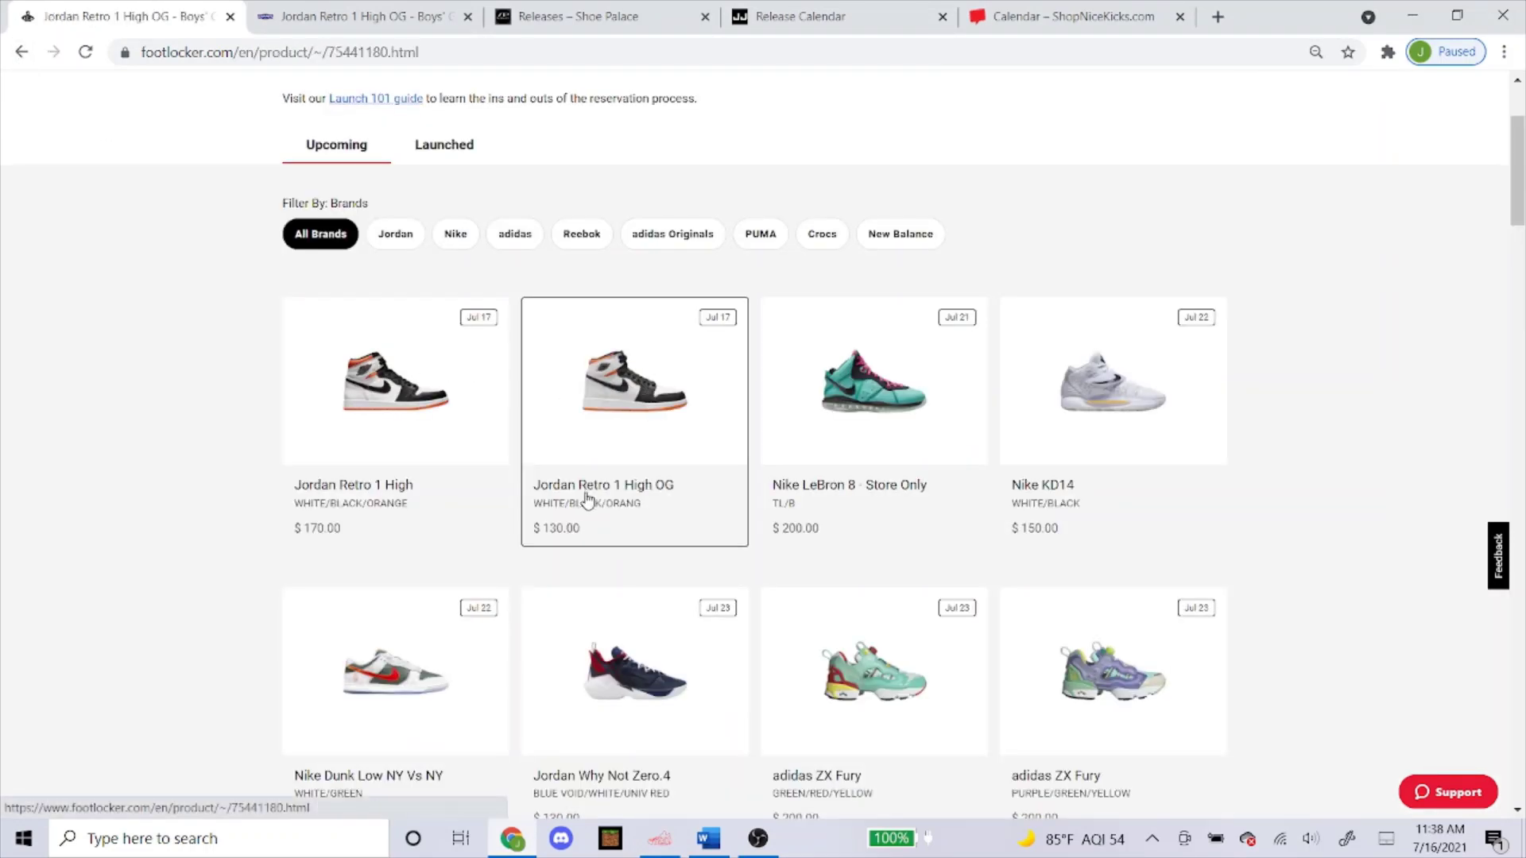
scroll(671, 453, "down", 5)
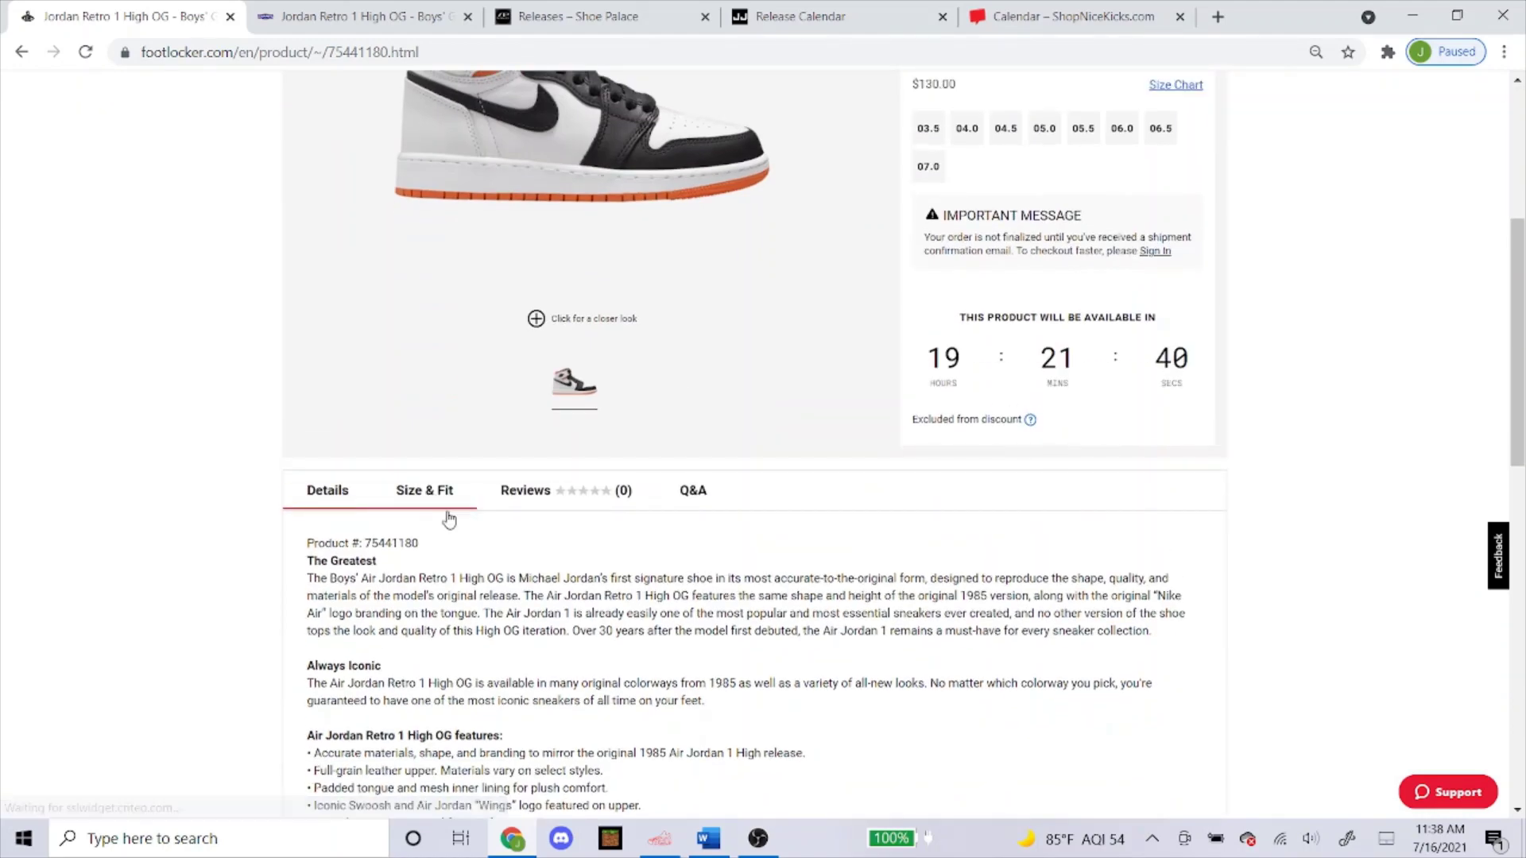
double_click(409, 588)
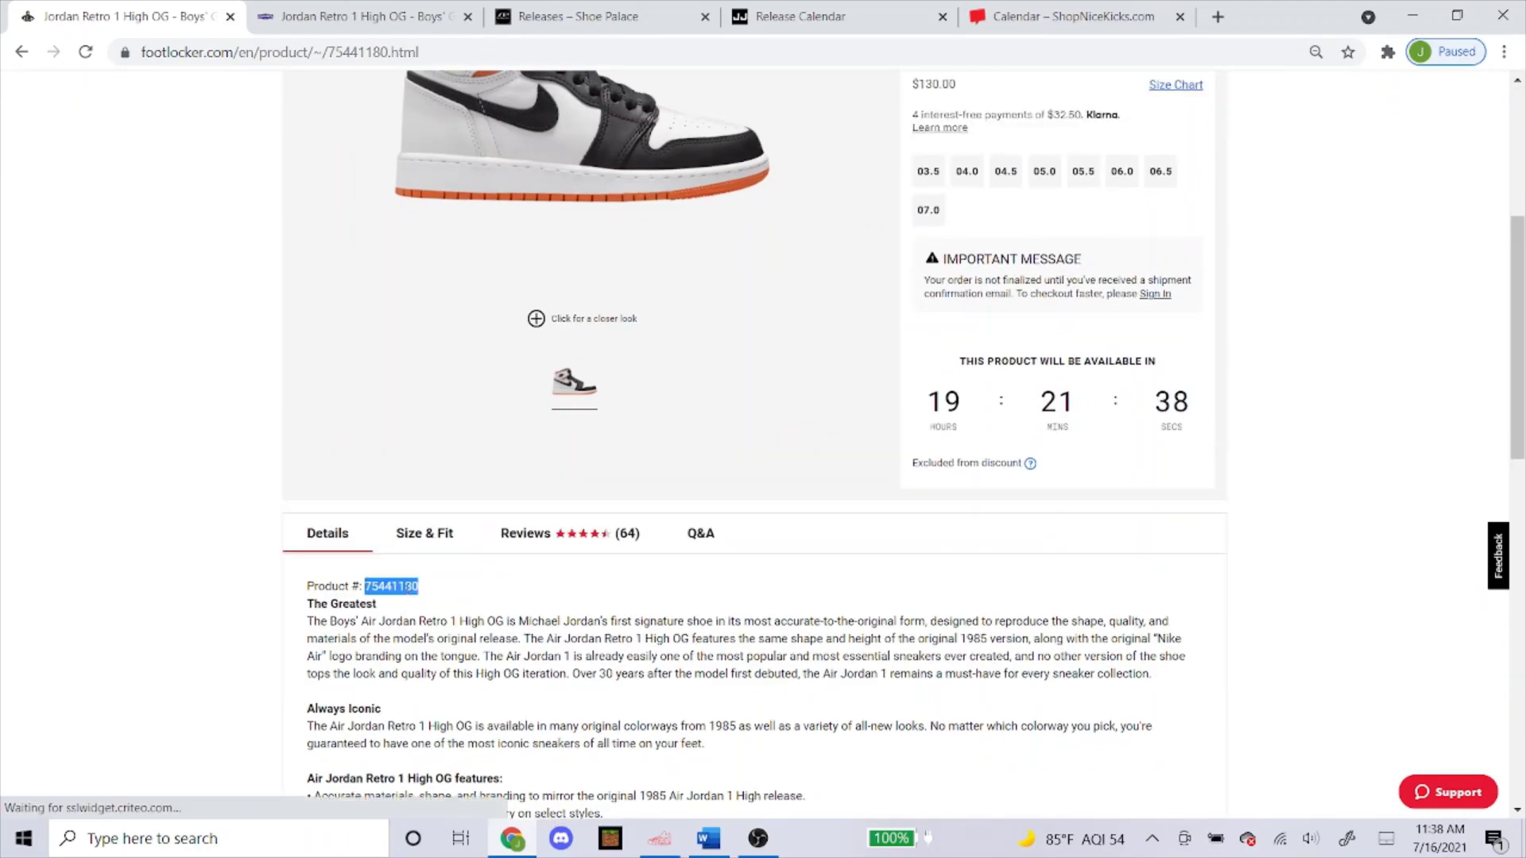
right_click(389, 592)
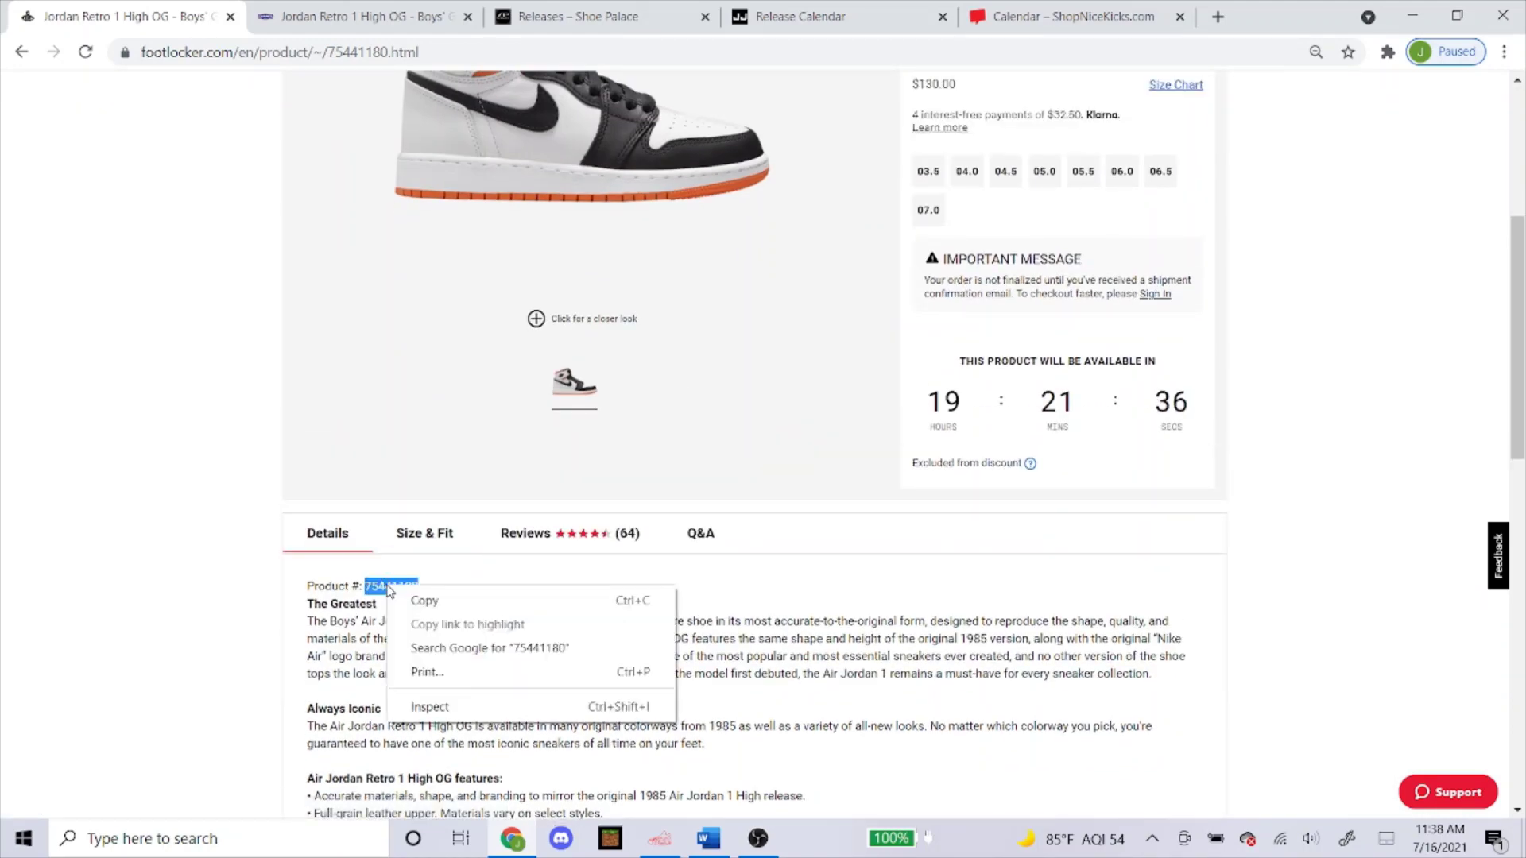
left_click(439, 602)
left_click(659, 838)
left_click(526, 370)
Step: Replace the SKU 55088180 with the pasted 75441180
double_click(523, 369)
key("BackSpace")
right_click(522, 372)
left_click(549, 411)
Step: Change the sizes to 4.5,5,5.5,6,6.5,7 and submit the second Footlocker task
triple_click(1124, 370)
key("BackSpace")
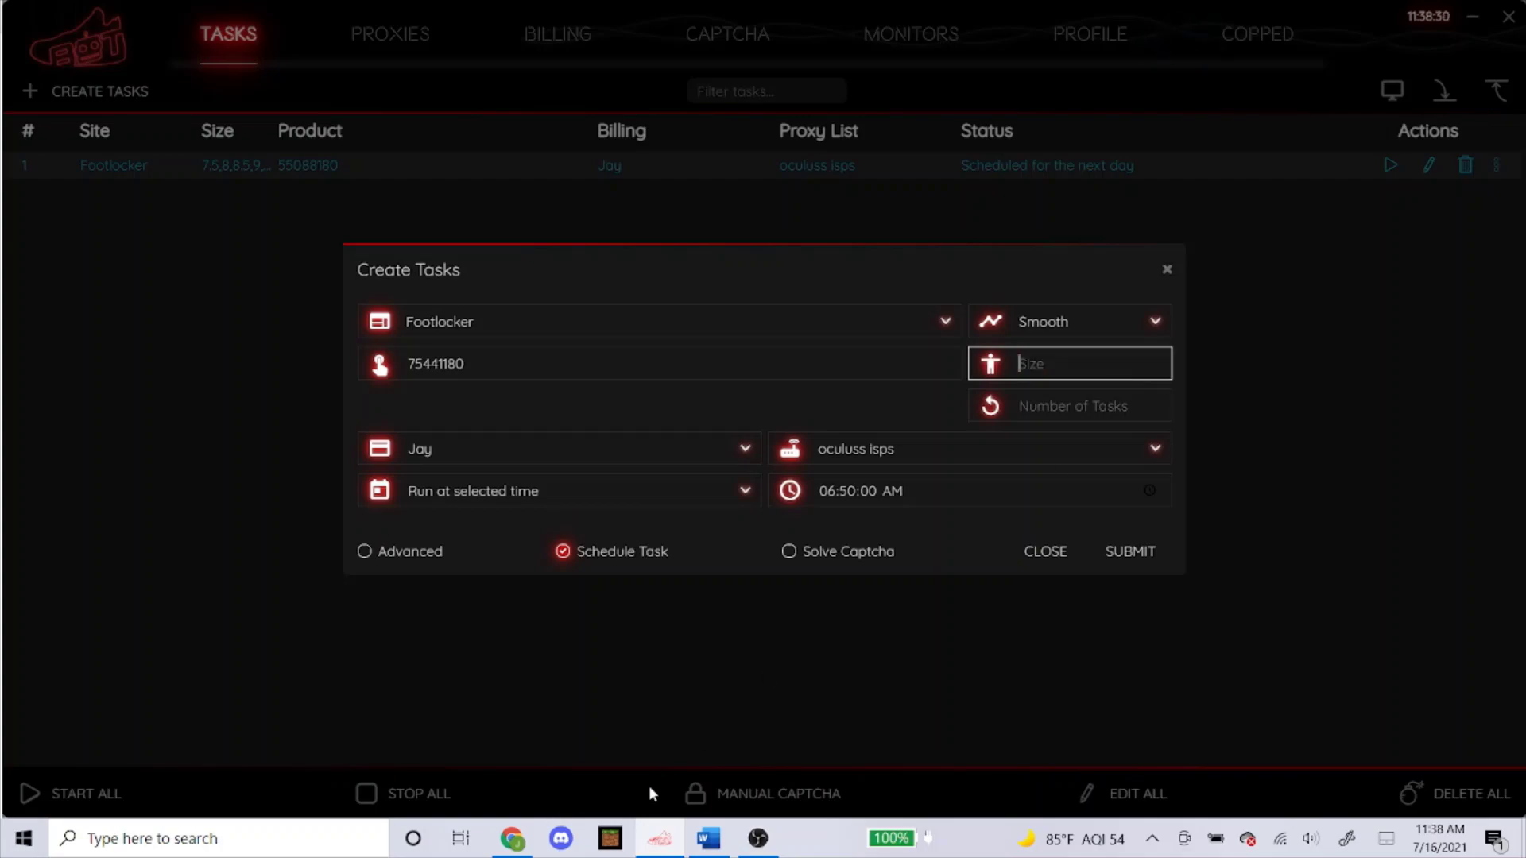
left_click(513, 839)
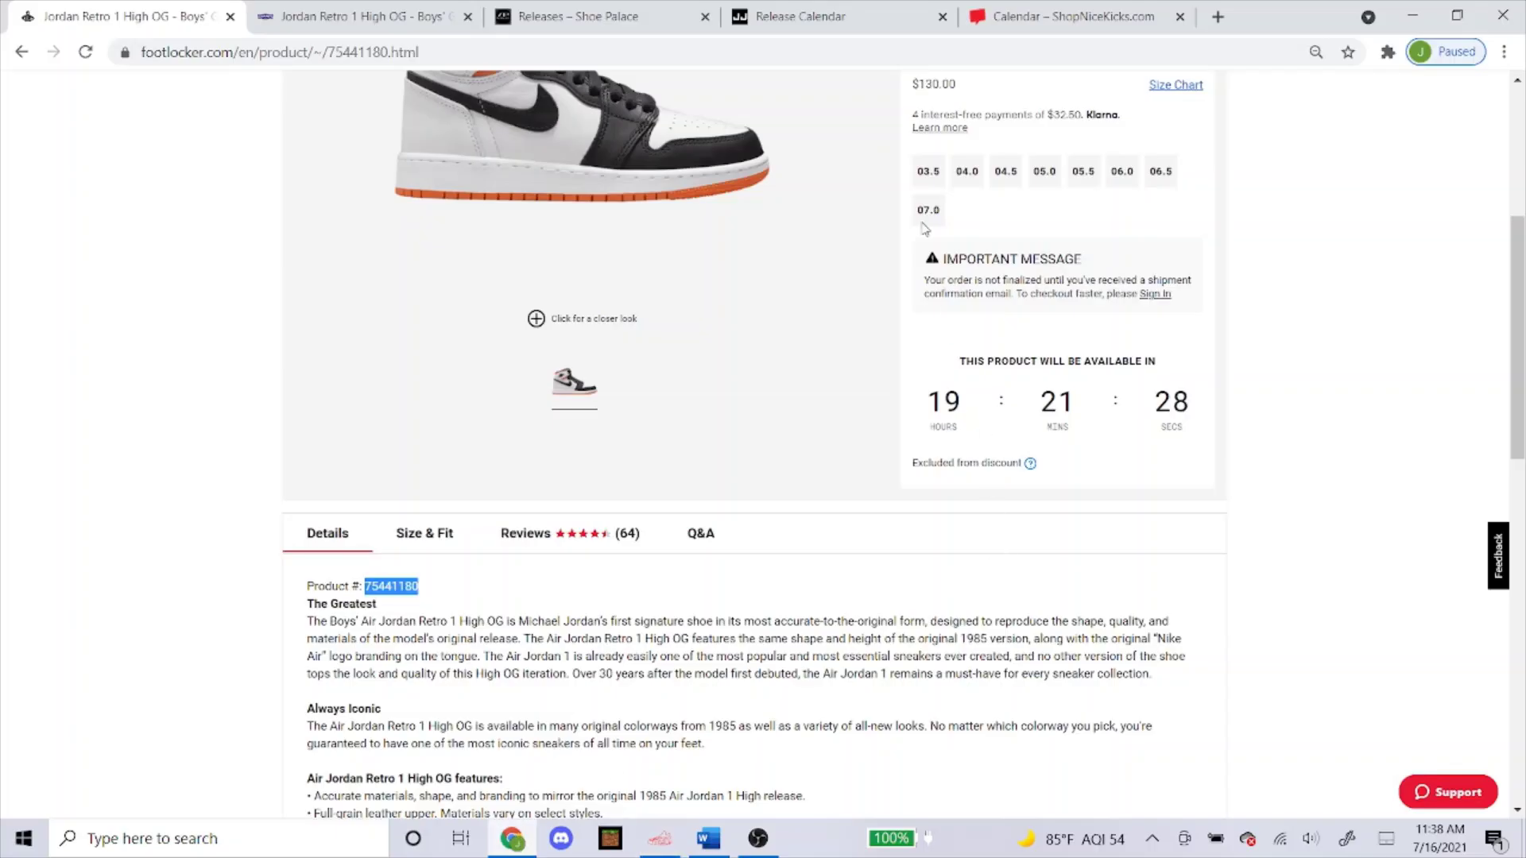
left_click(656, 835)
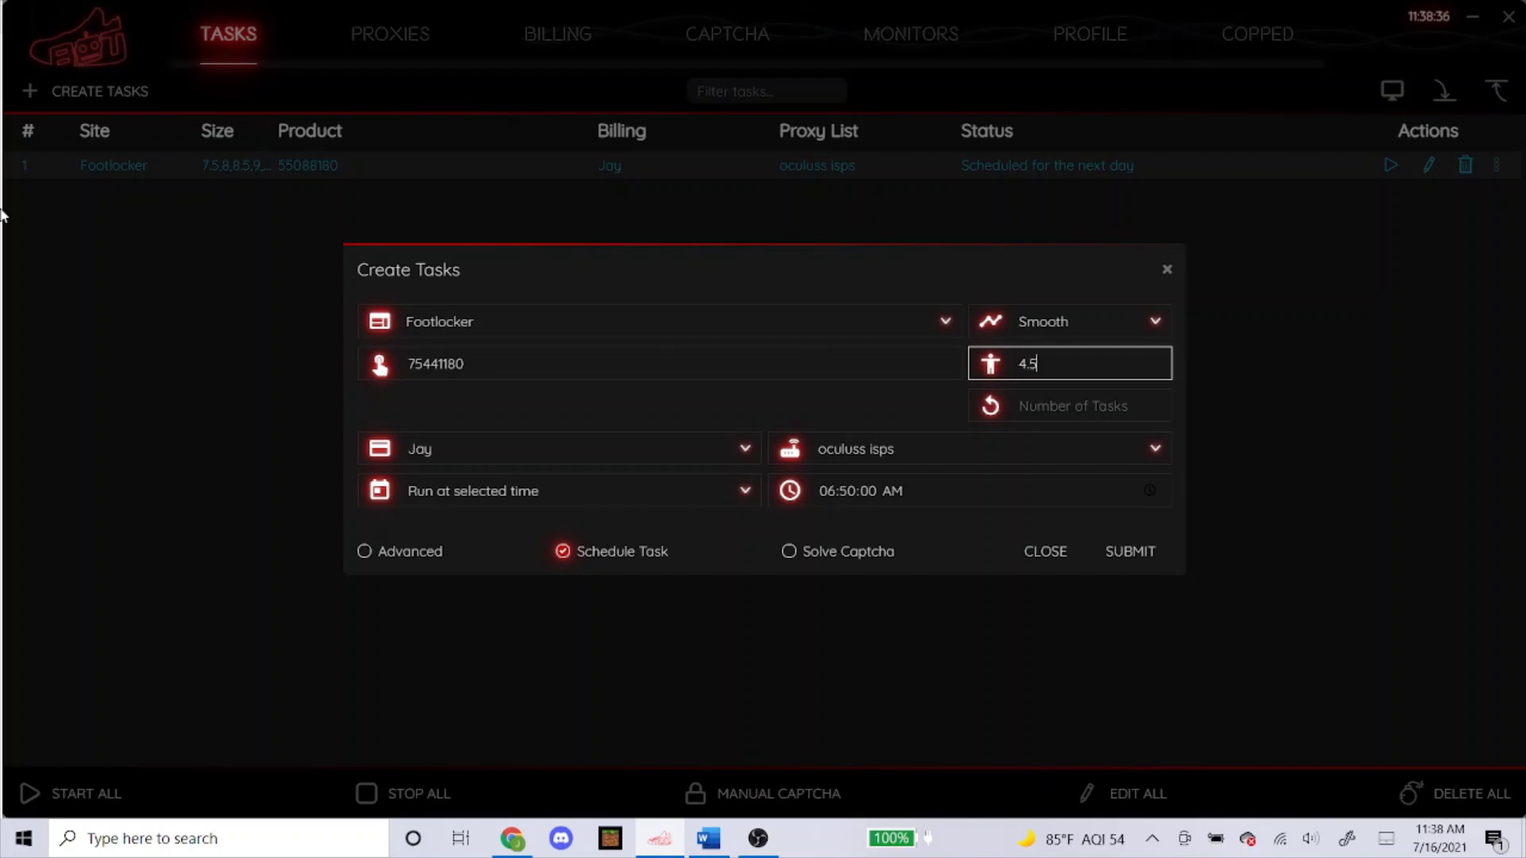
type("4.5,5,5.5,6,6.5,7")
left_click_drag(1119, 367, 793, 375)
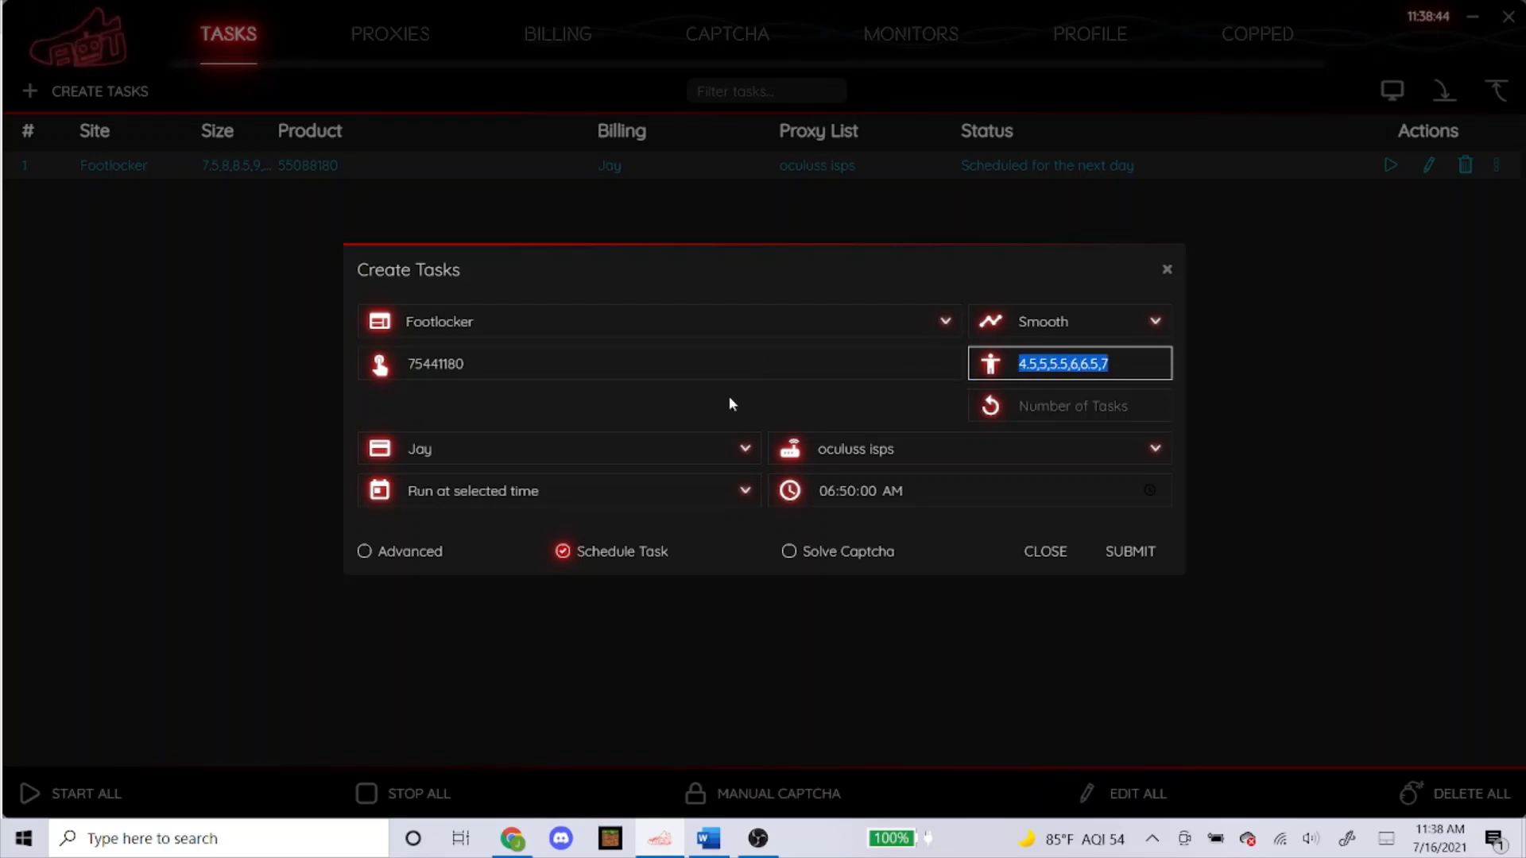
left_click(1094, 481)
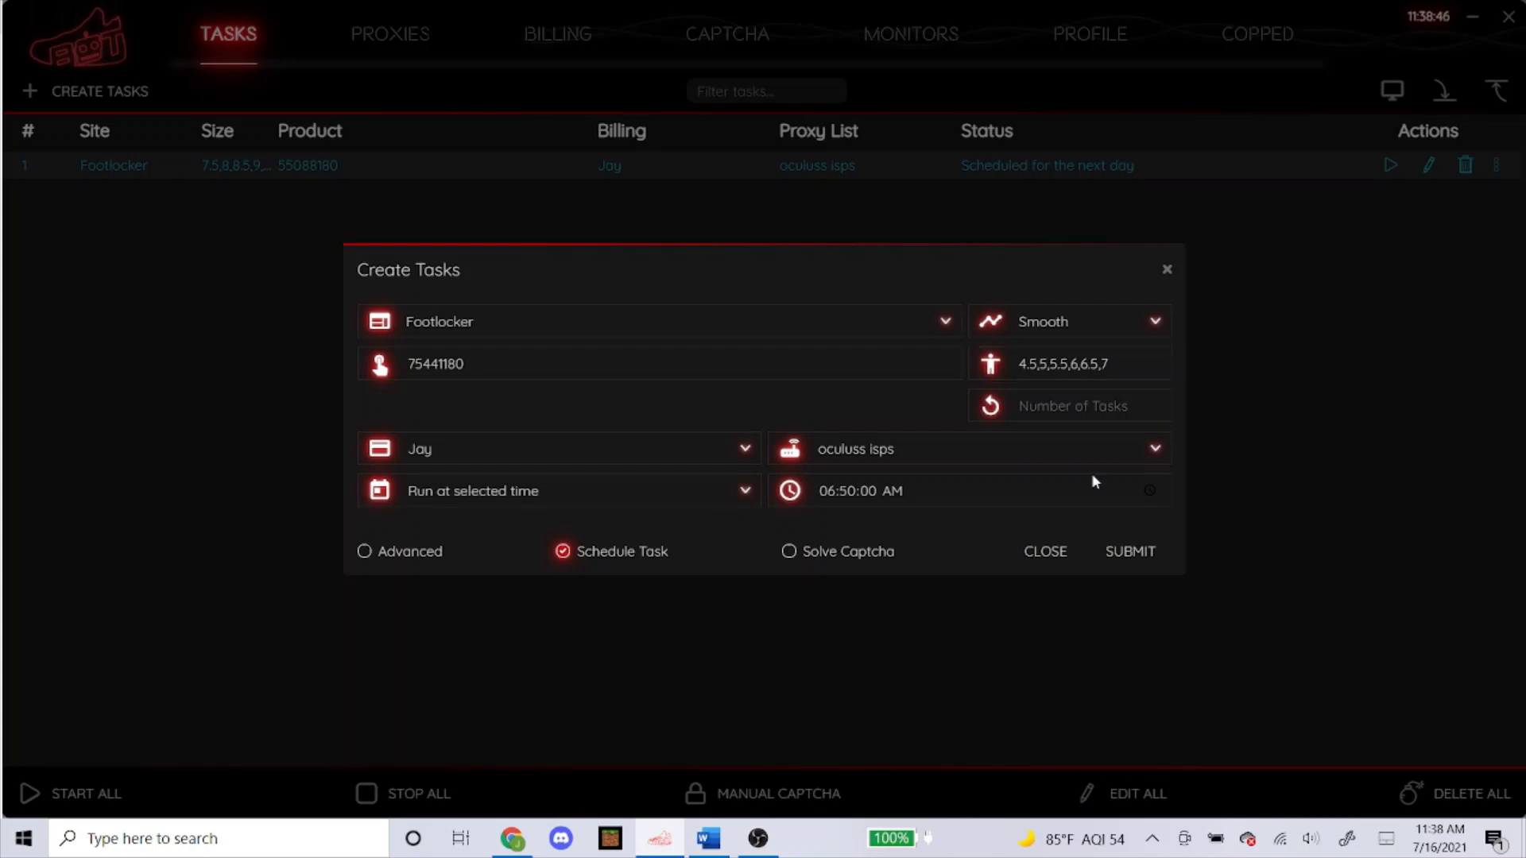
left_click(1127, 558)
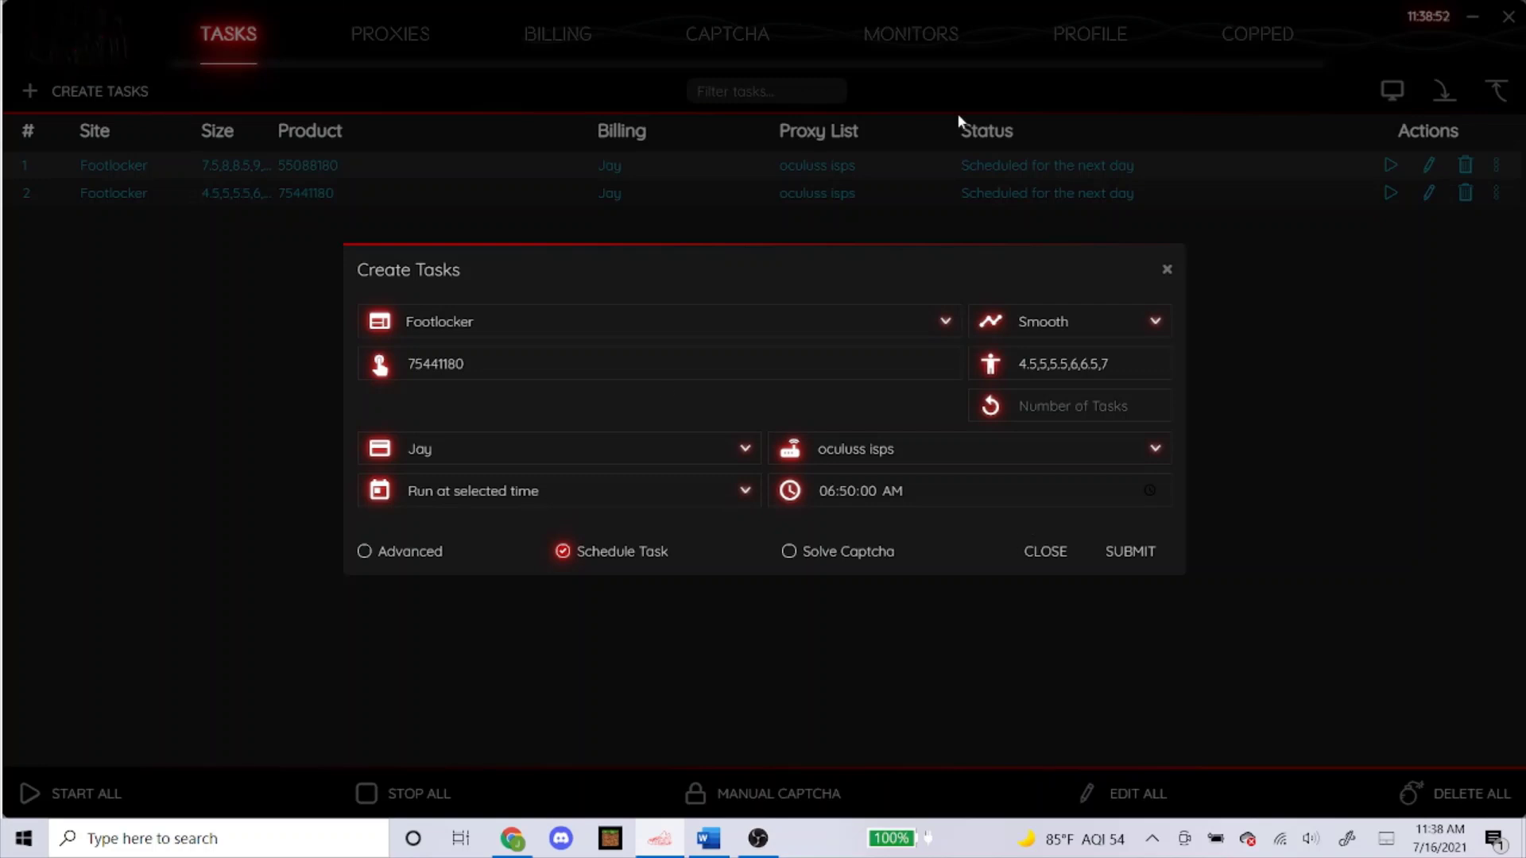
Step: Switch the task's site to ChampsSport, keeping Smooth mode
left_click(580, 318)
type("champs")
key("Return")
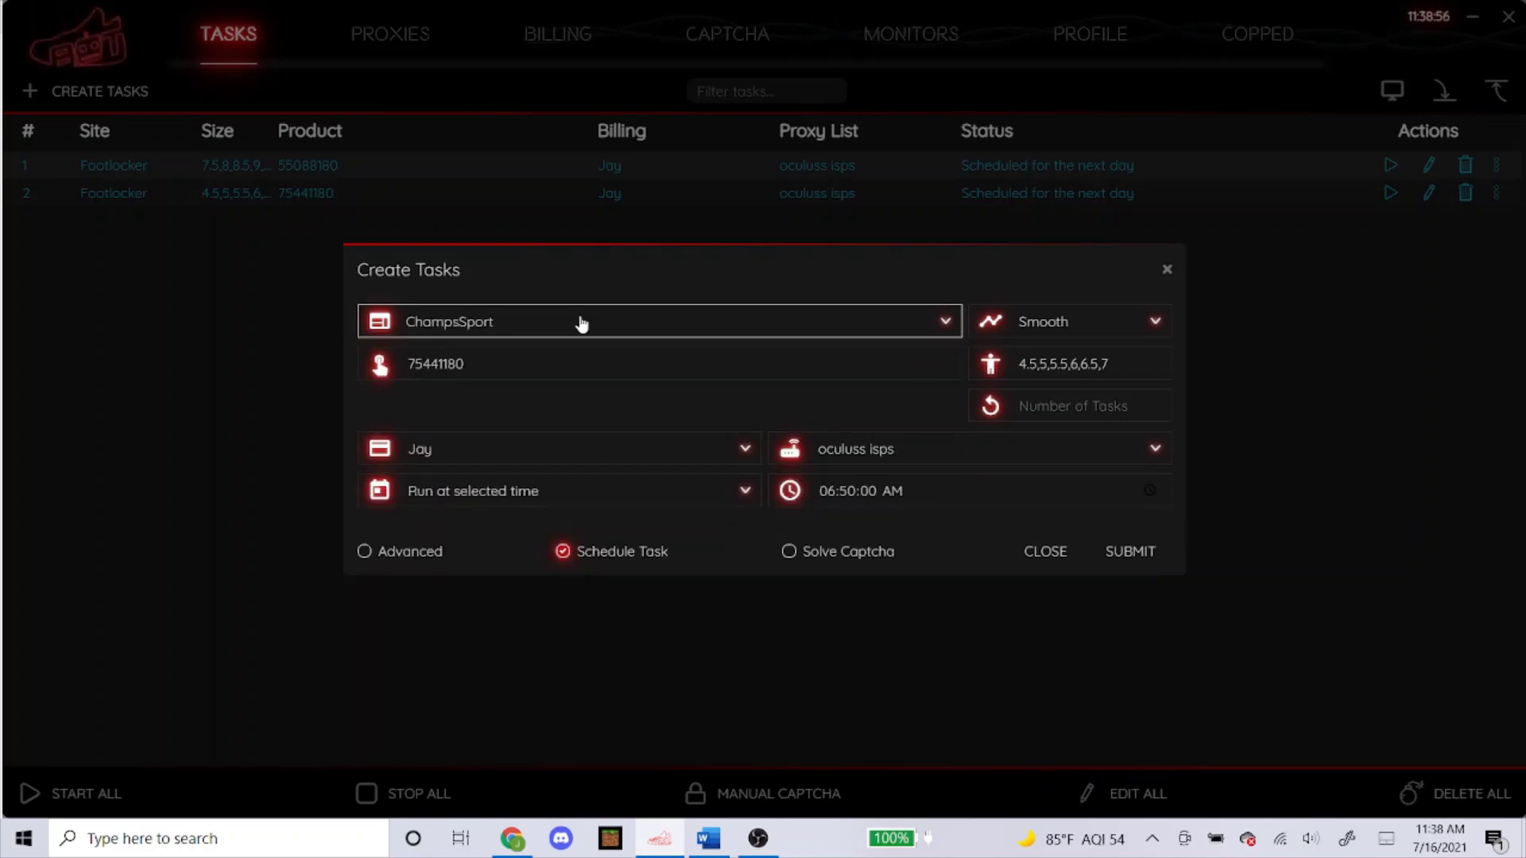
left_click(1118, 321)
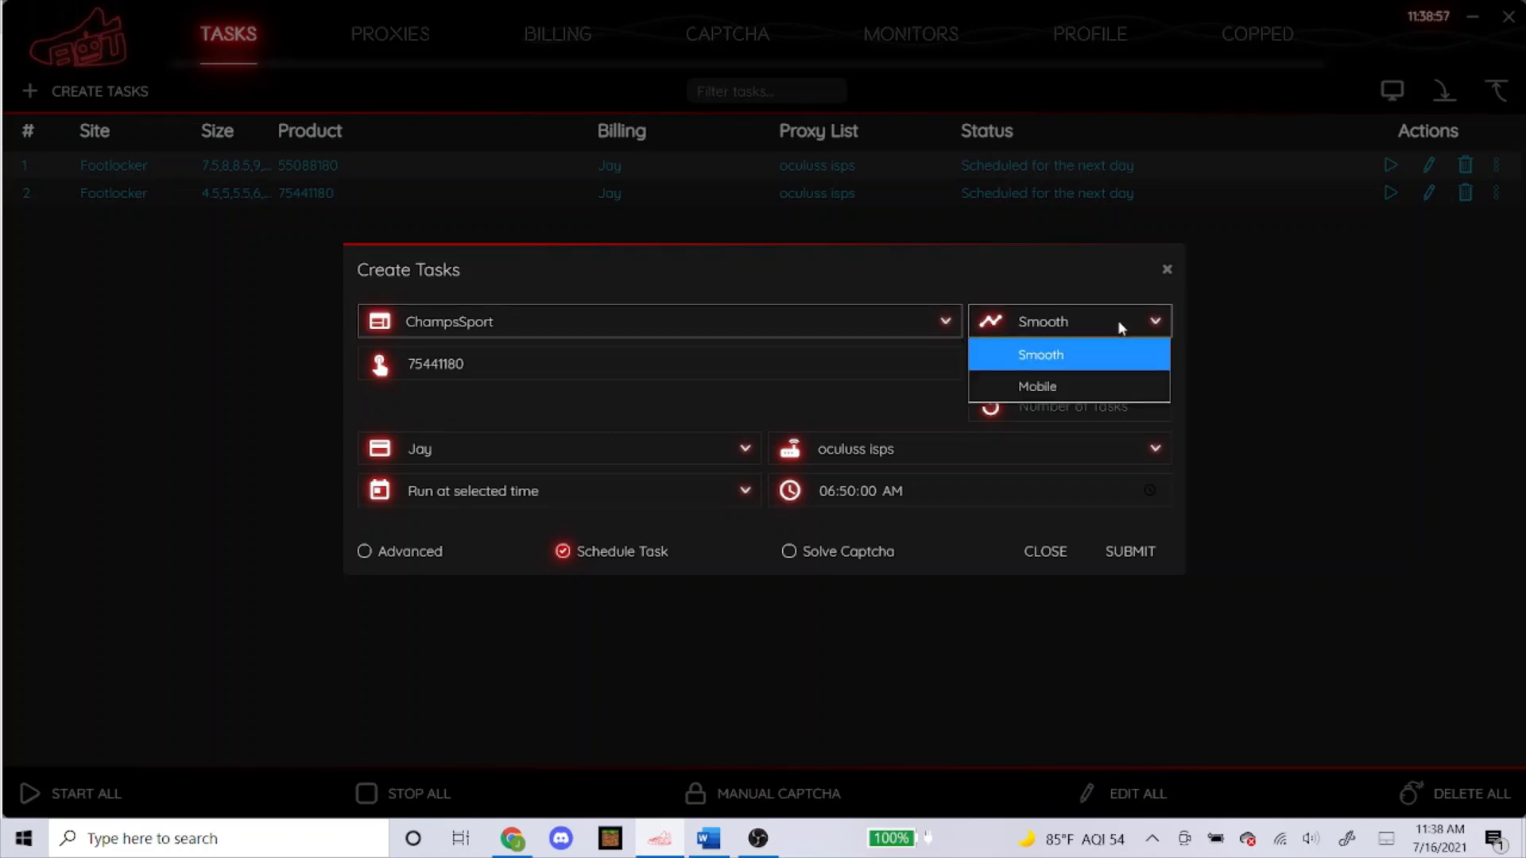
left_click(1044, 351)
Step: Clear the SKU 75441180 and the Size field
double_click(766, 356)
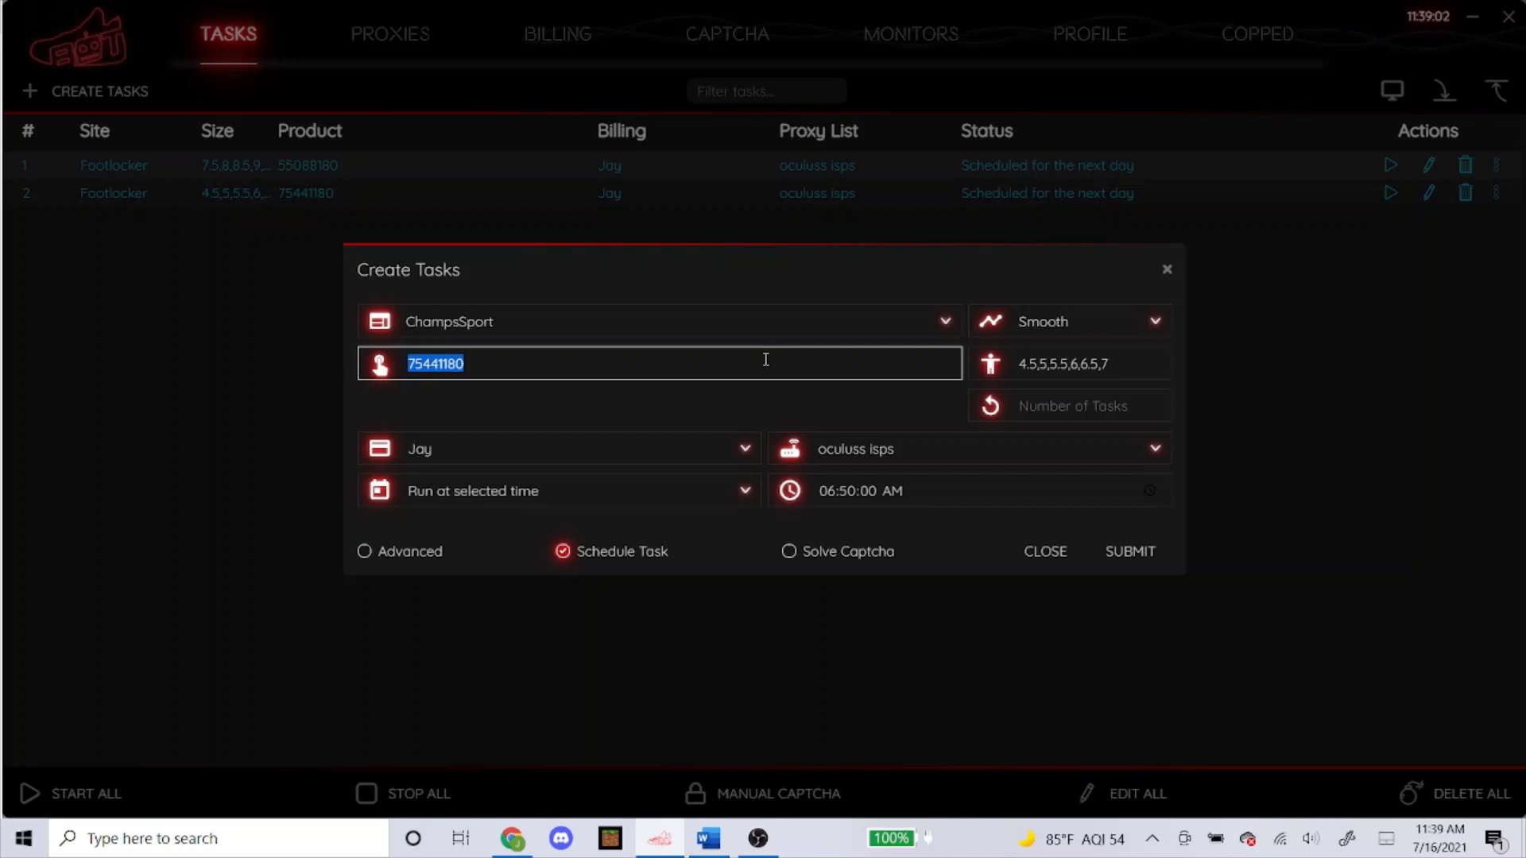
key("BackSpace")
double_click(1113, 364)
type("7")
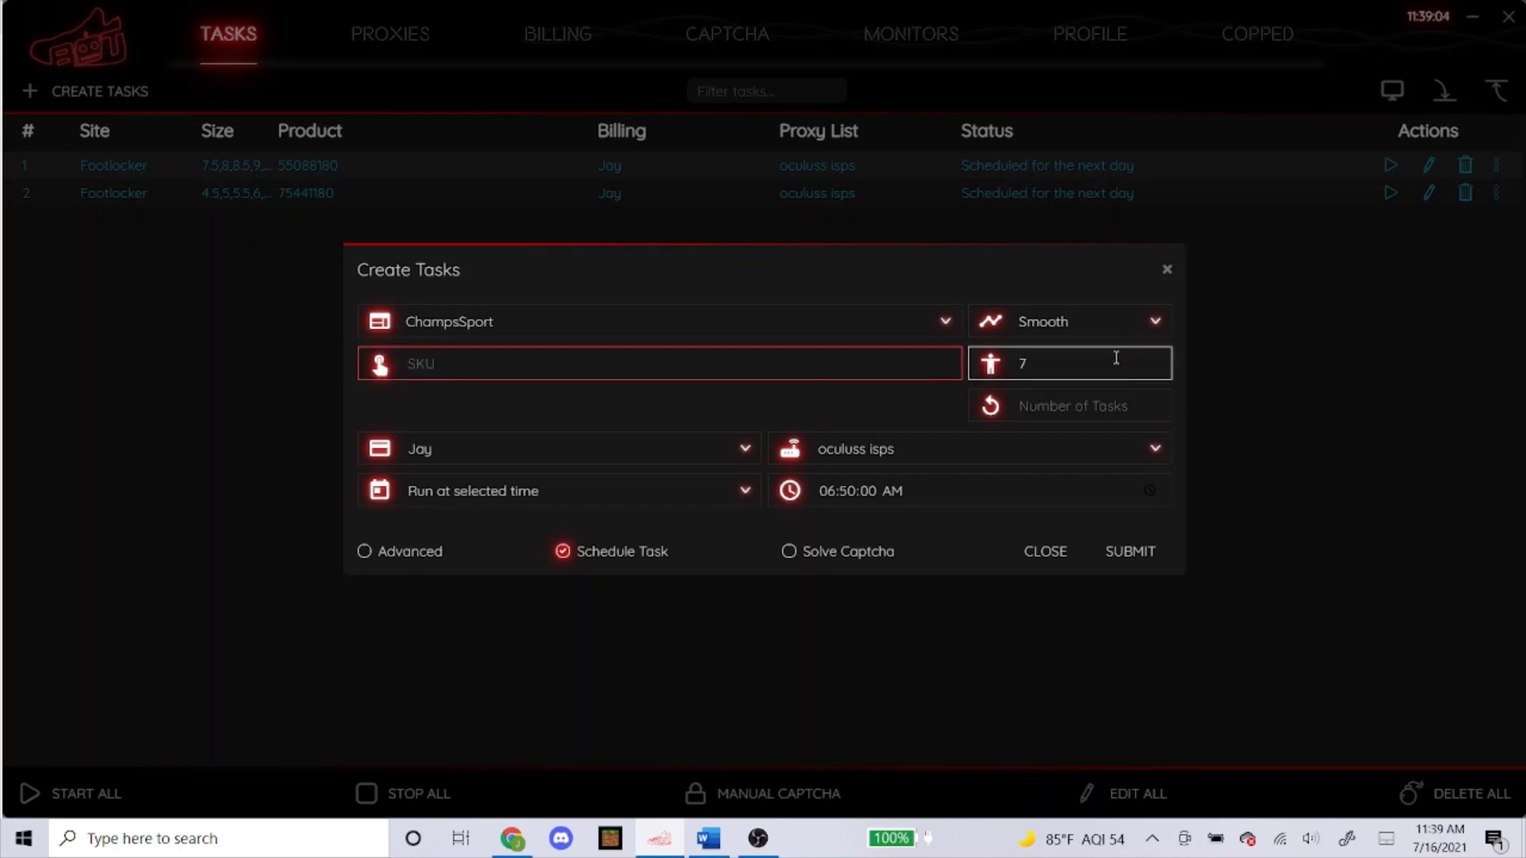
key("BackSpace")
left_click(719, 847)
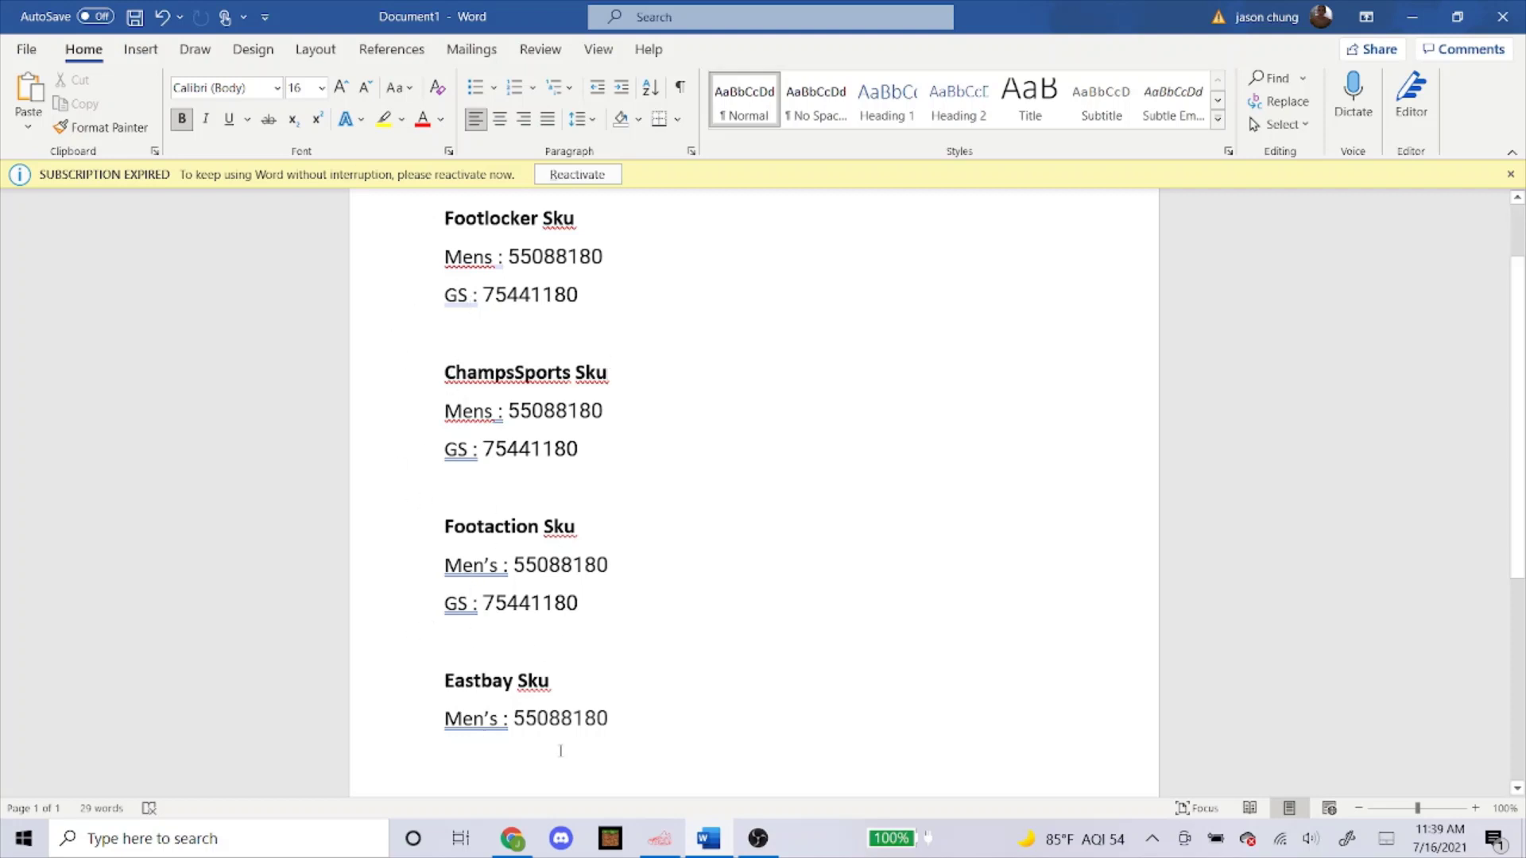
Step: Target ShoePalace with Cyborg3.0 task mode, ready to enter the product Link
left_click(659, 838)
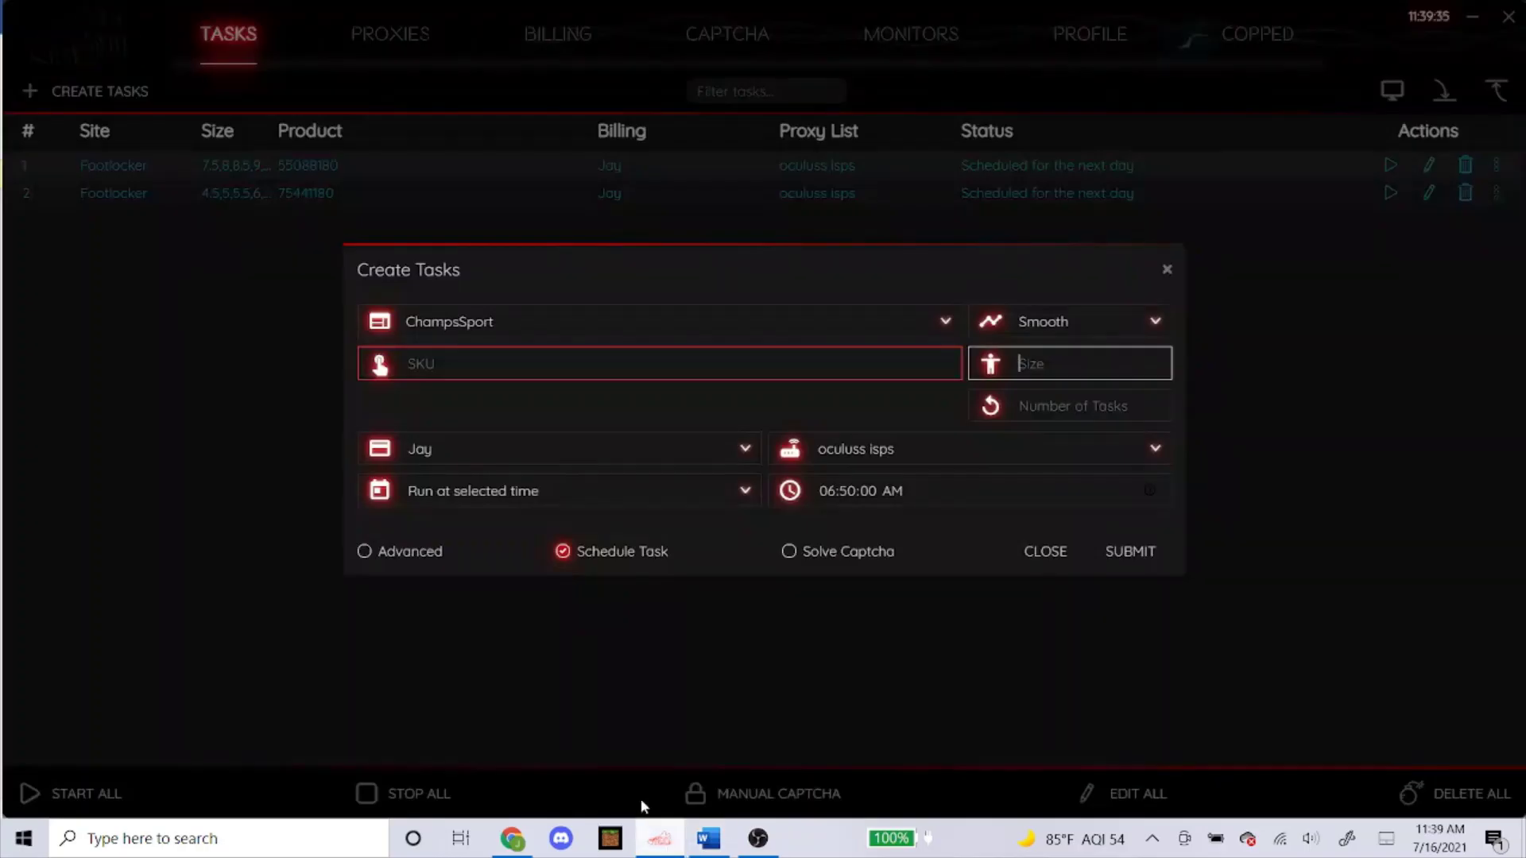
left_click(546, 330)
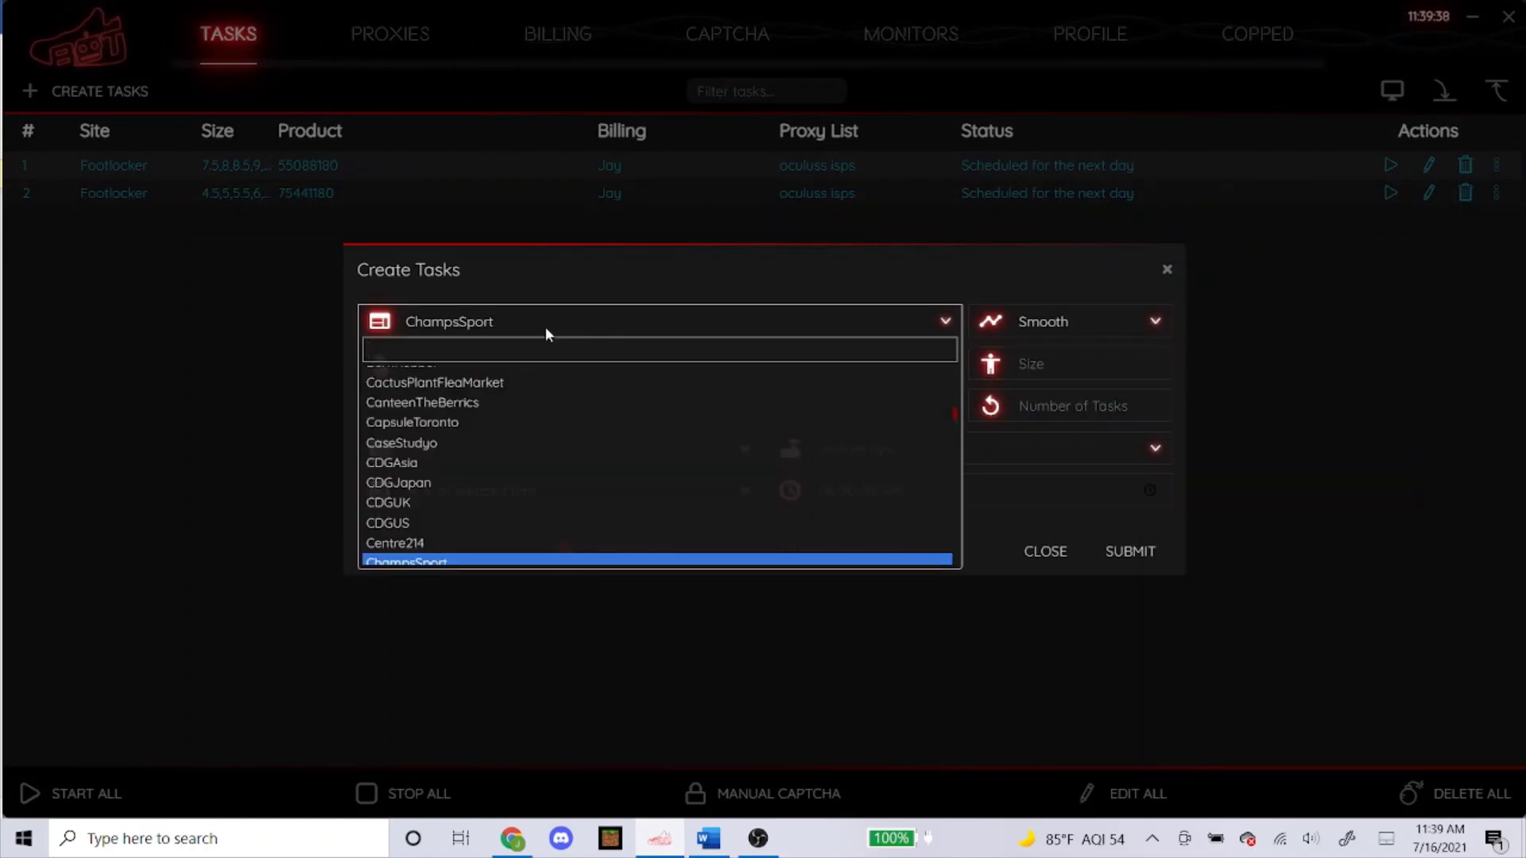
type("shoe")
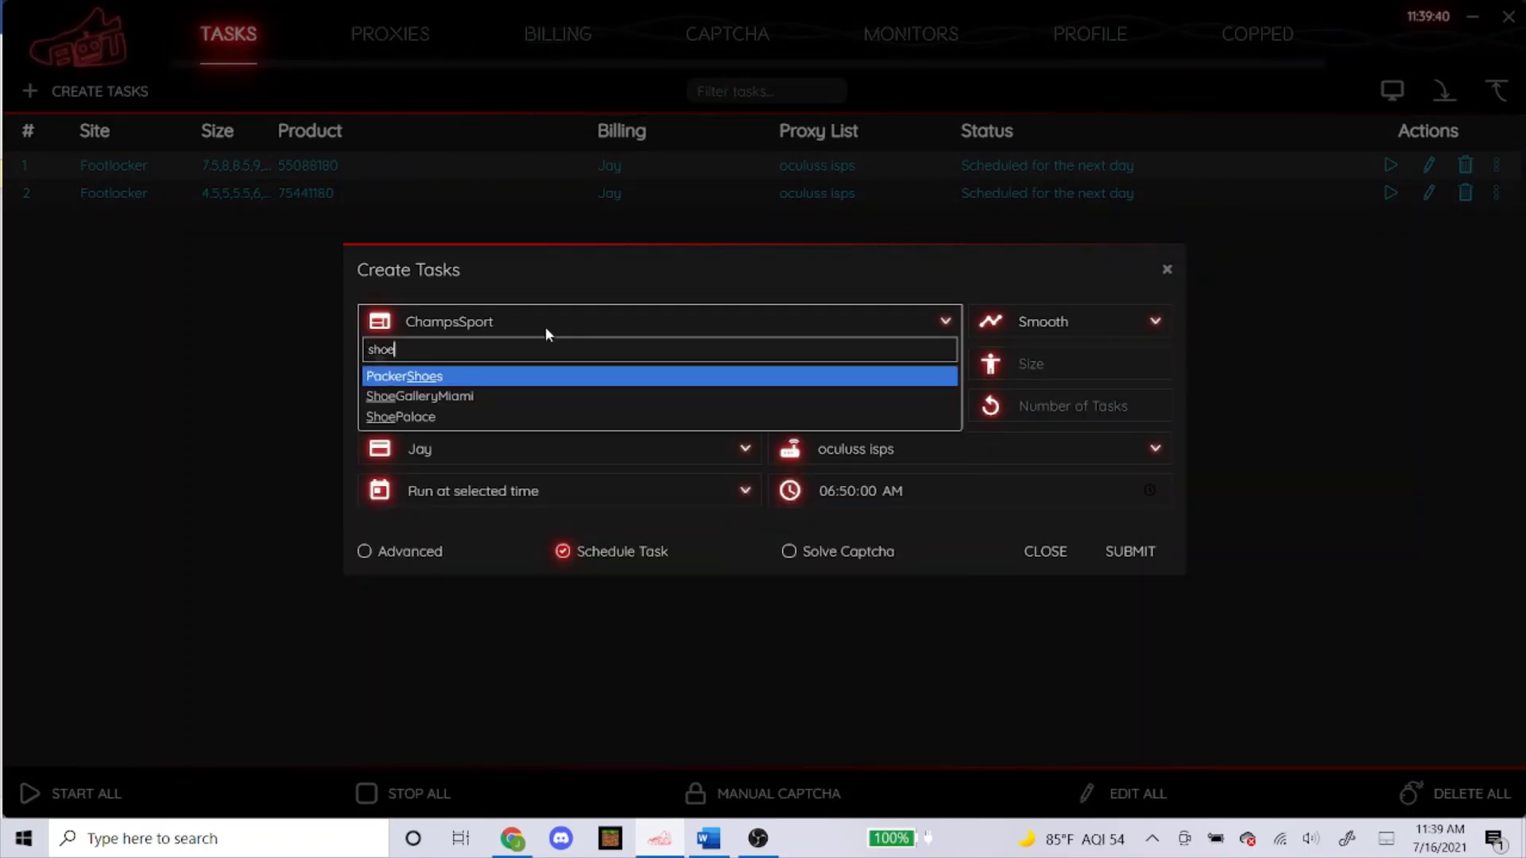
type("pa")
key("Return")
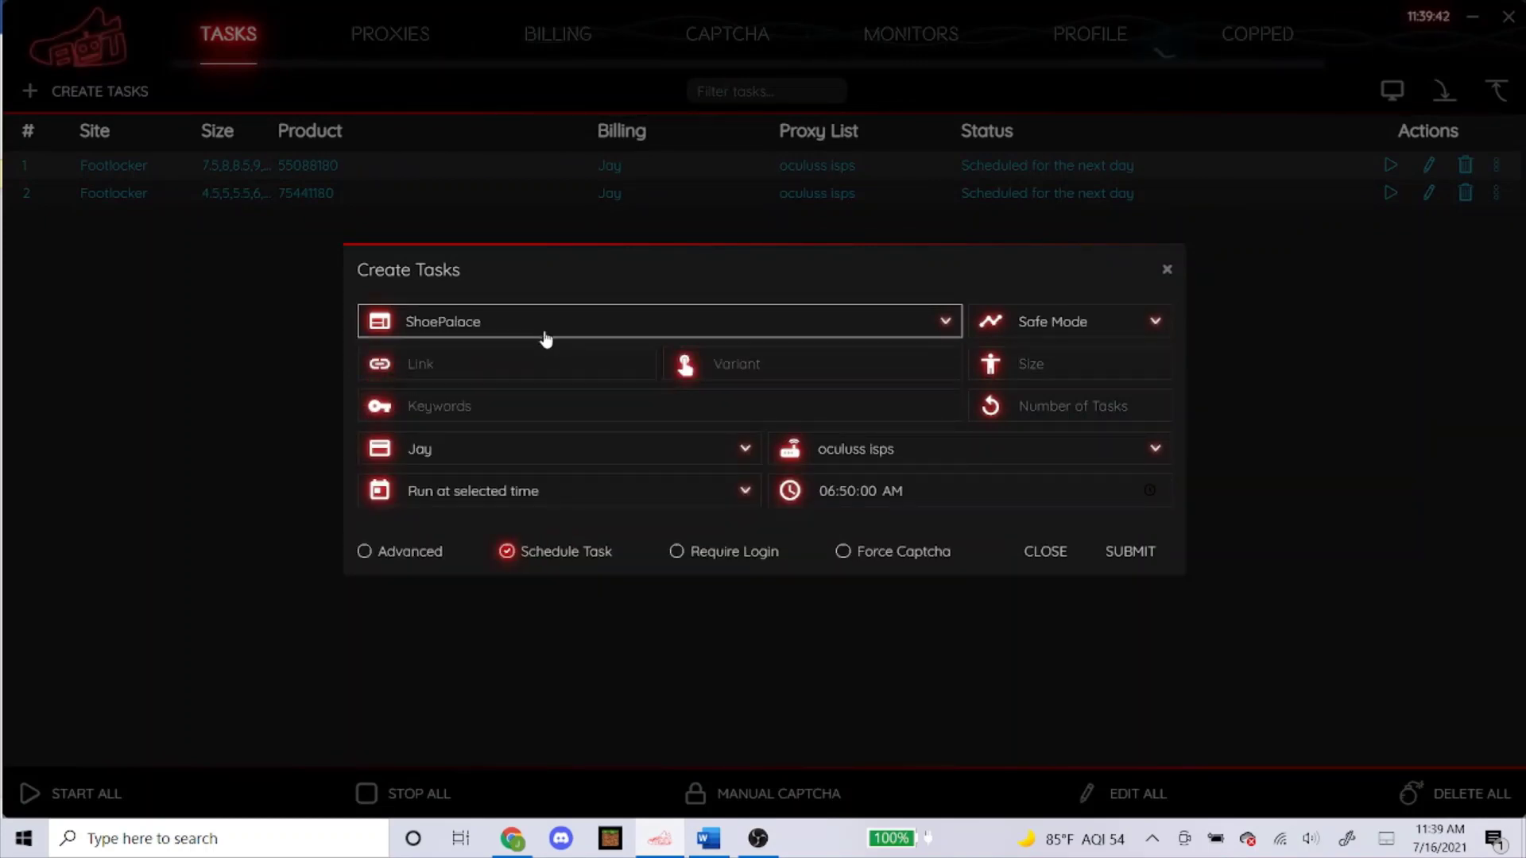
left_click(1075, 321)
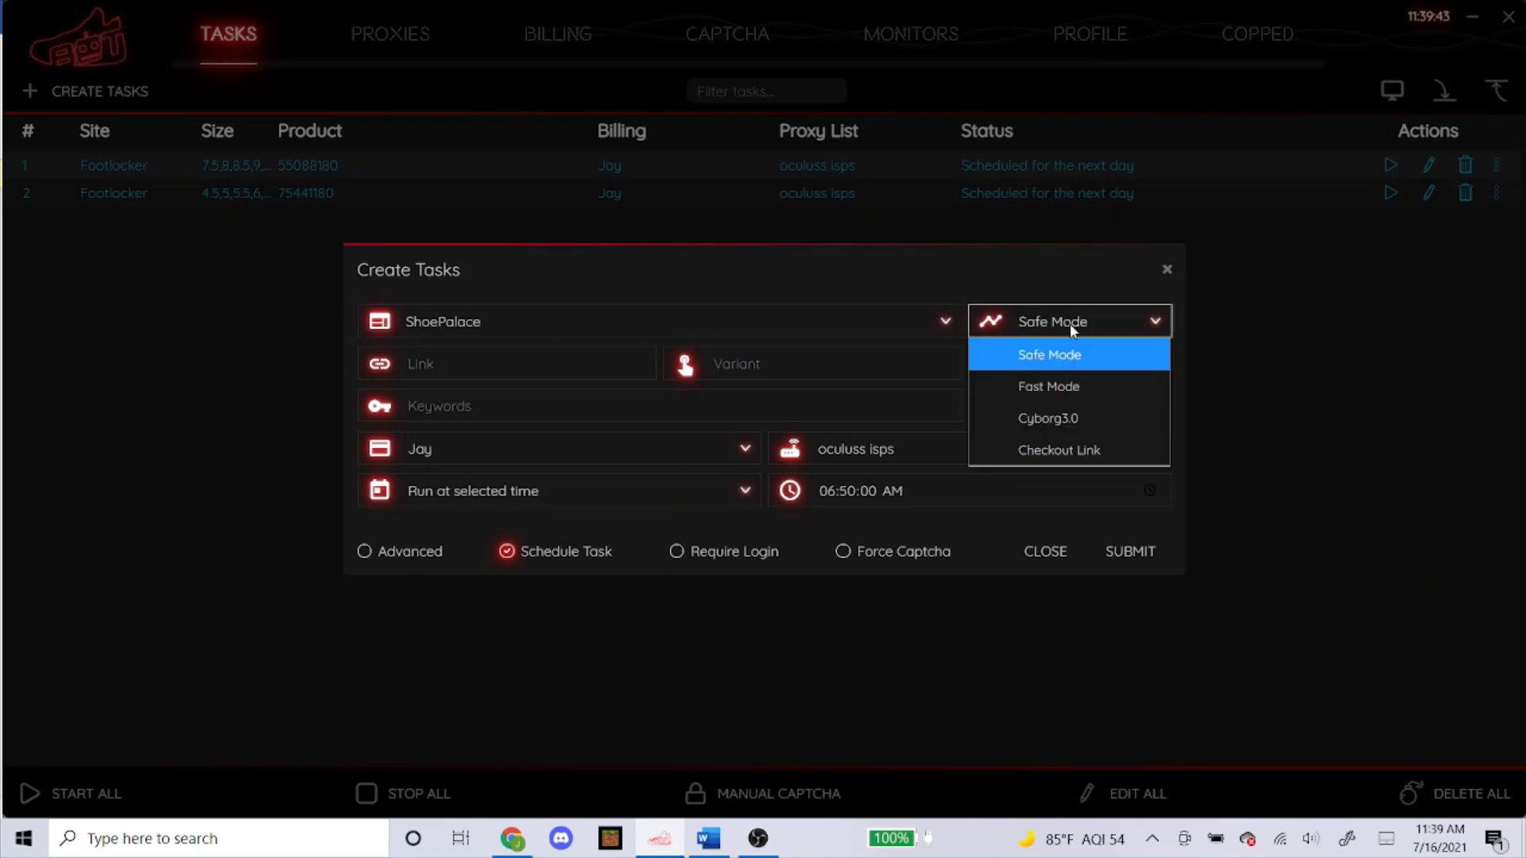
left_click(1058, 422)
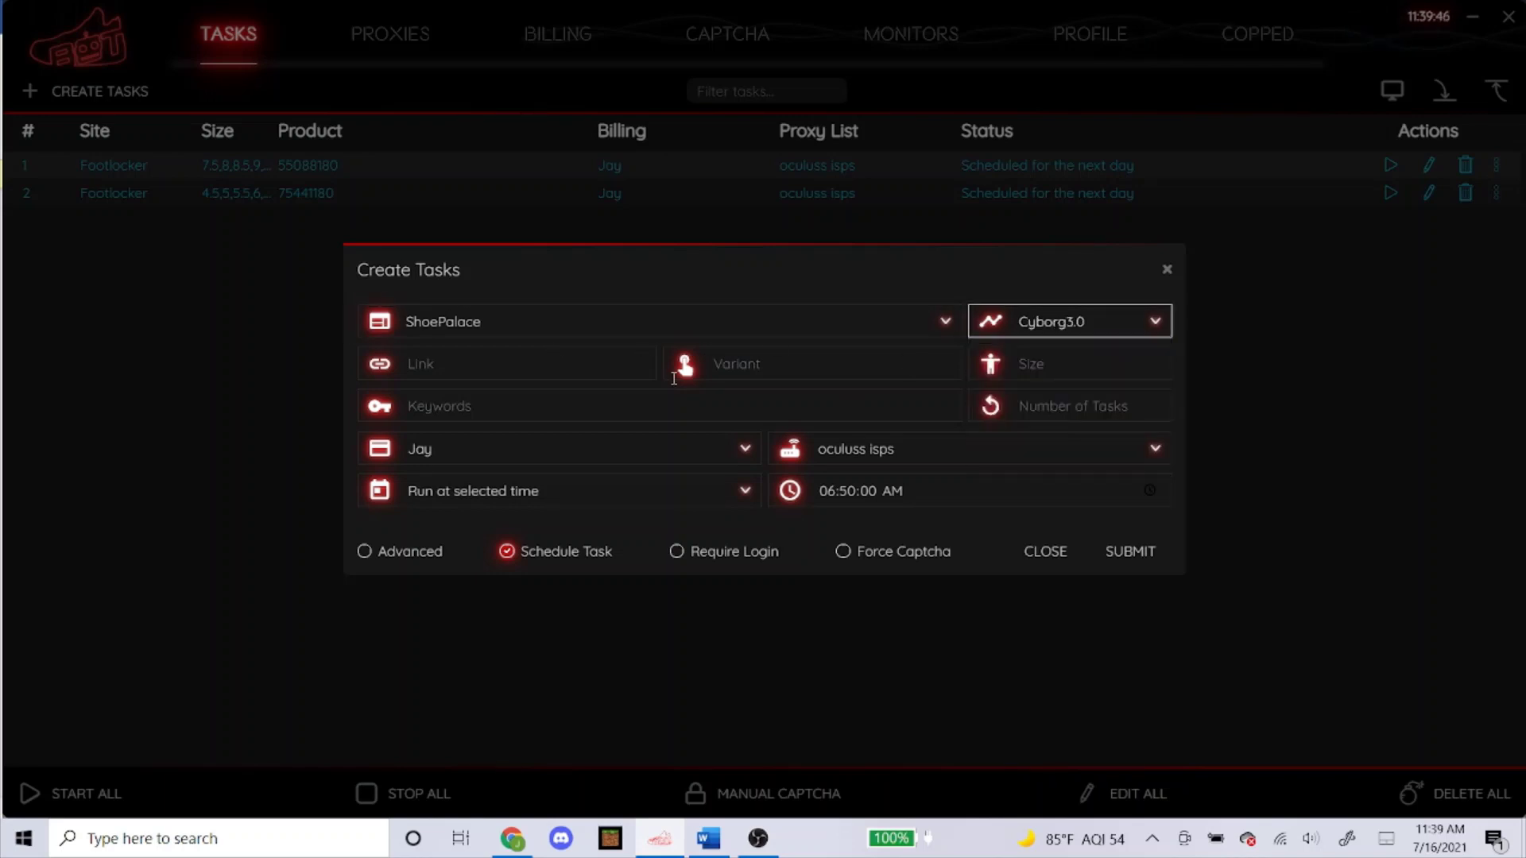
left_click(500, 371)
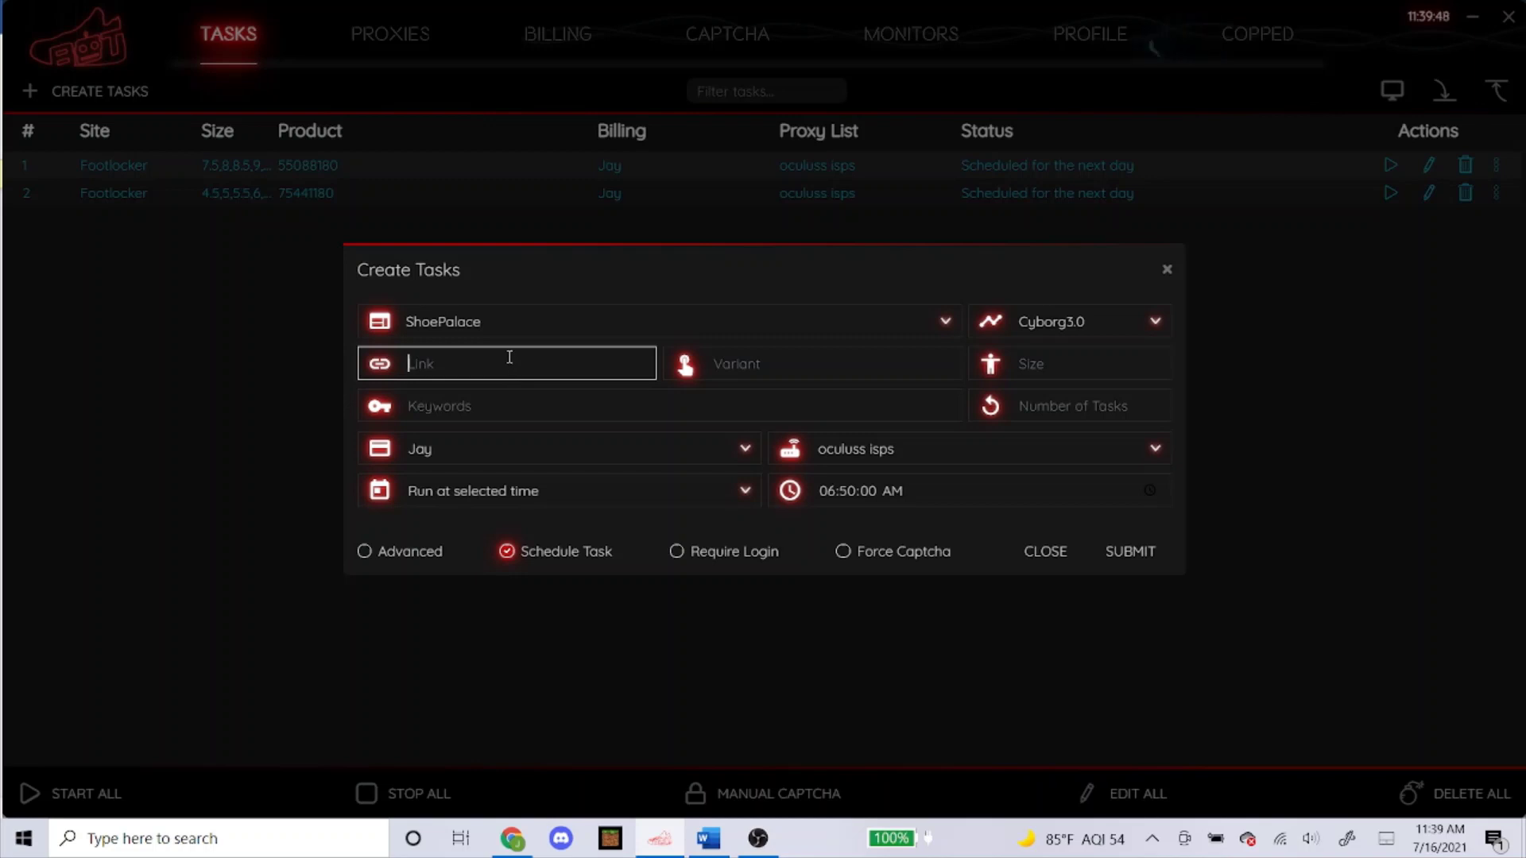
left_click(613, 404)
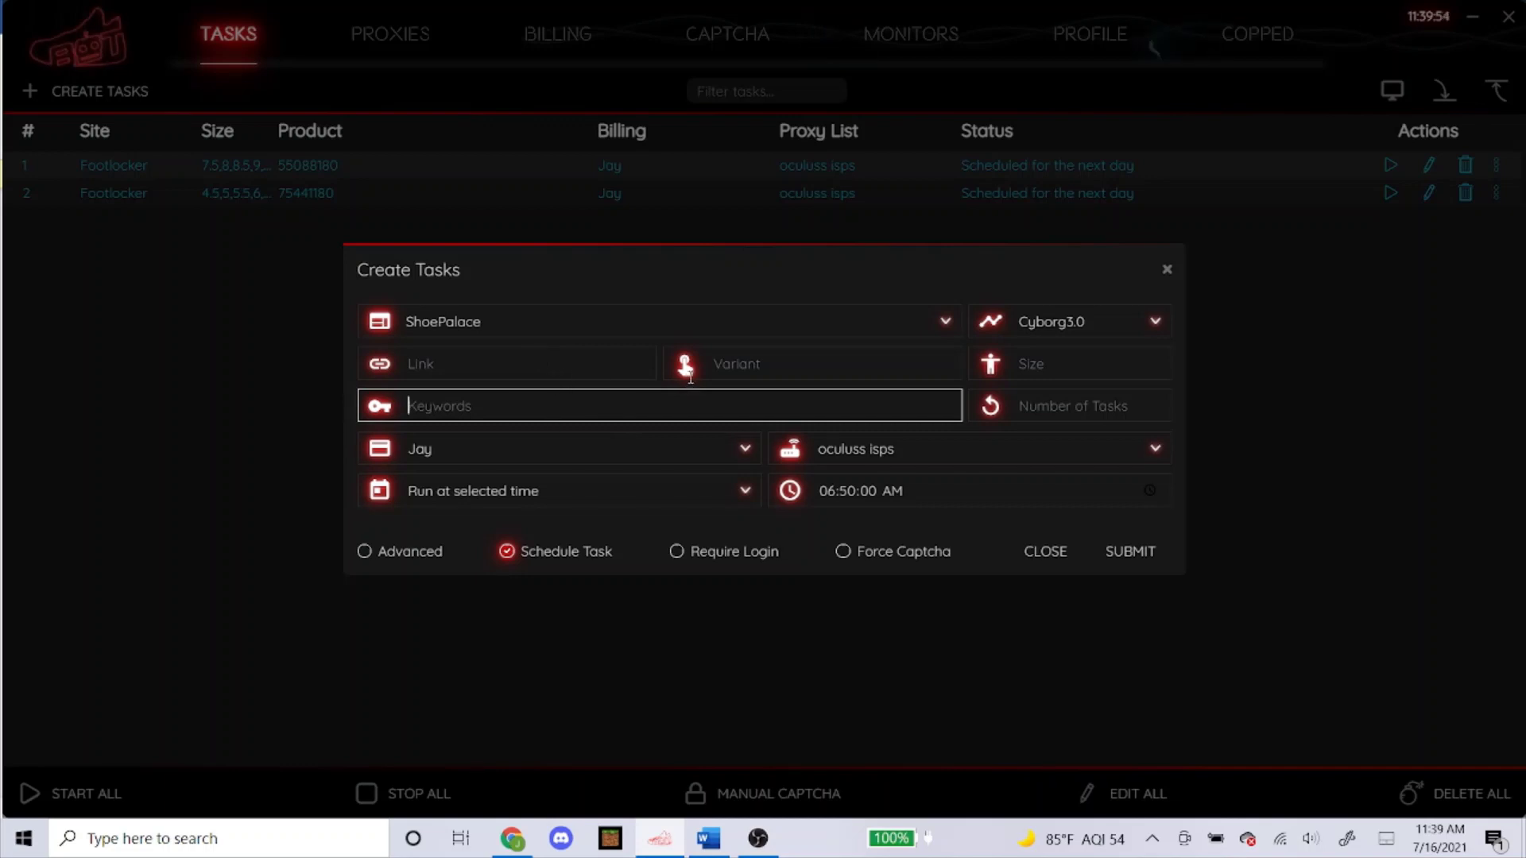
left_click(584, 358)
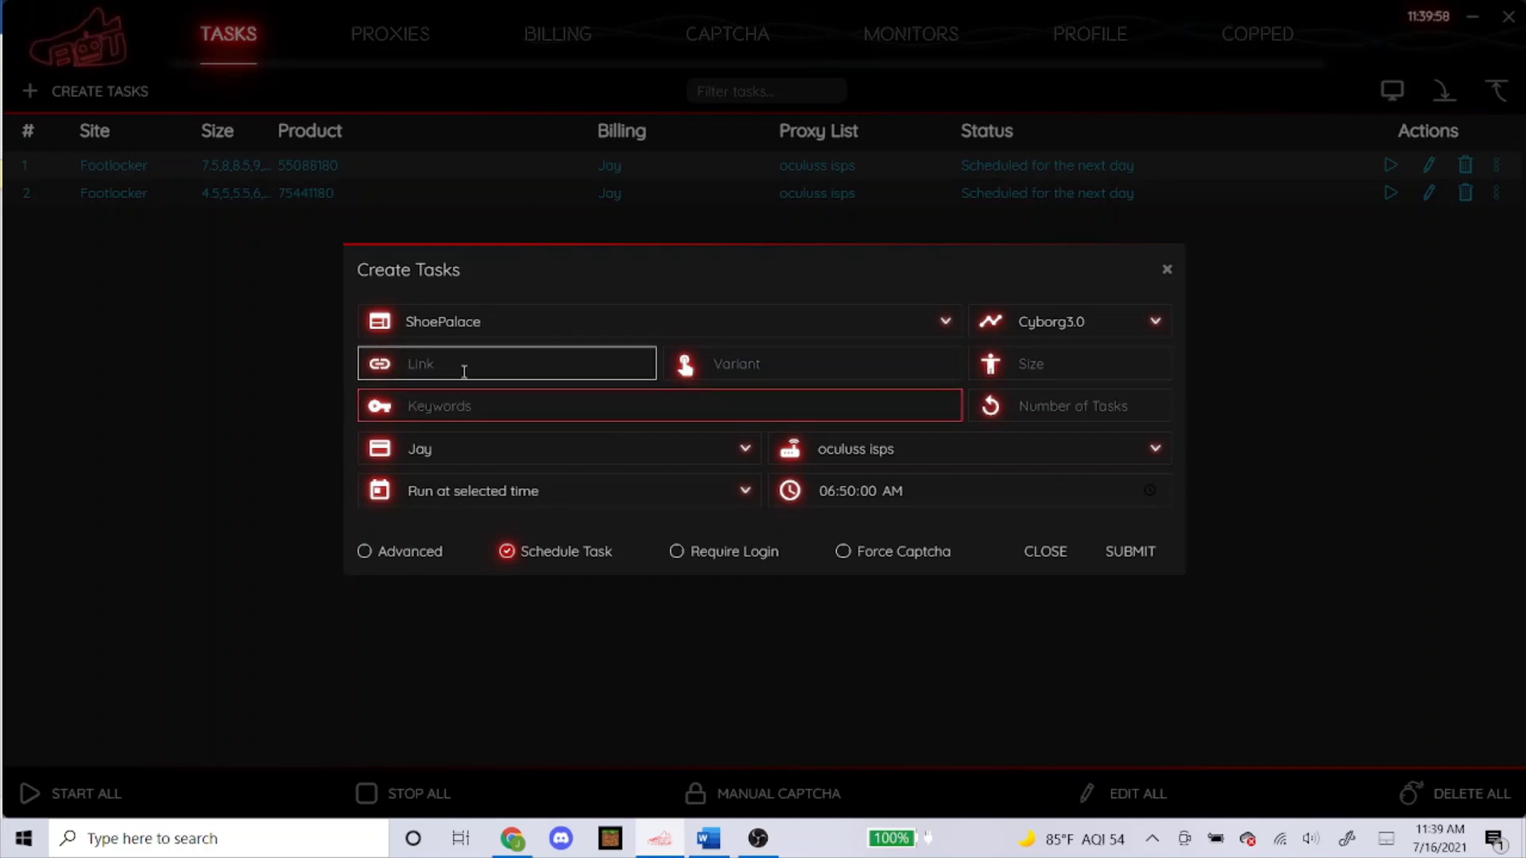
Step: Open Shoe Palace's $170 men's Air Jordan 1 Electro Orange page and copy its address
left_click(512, 838)
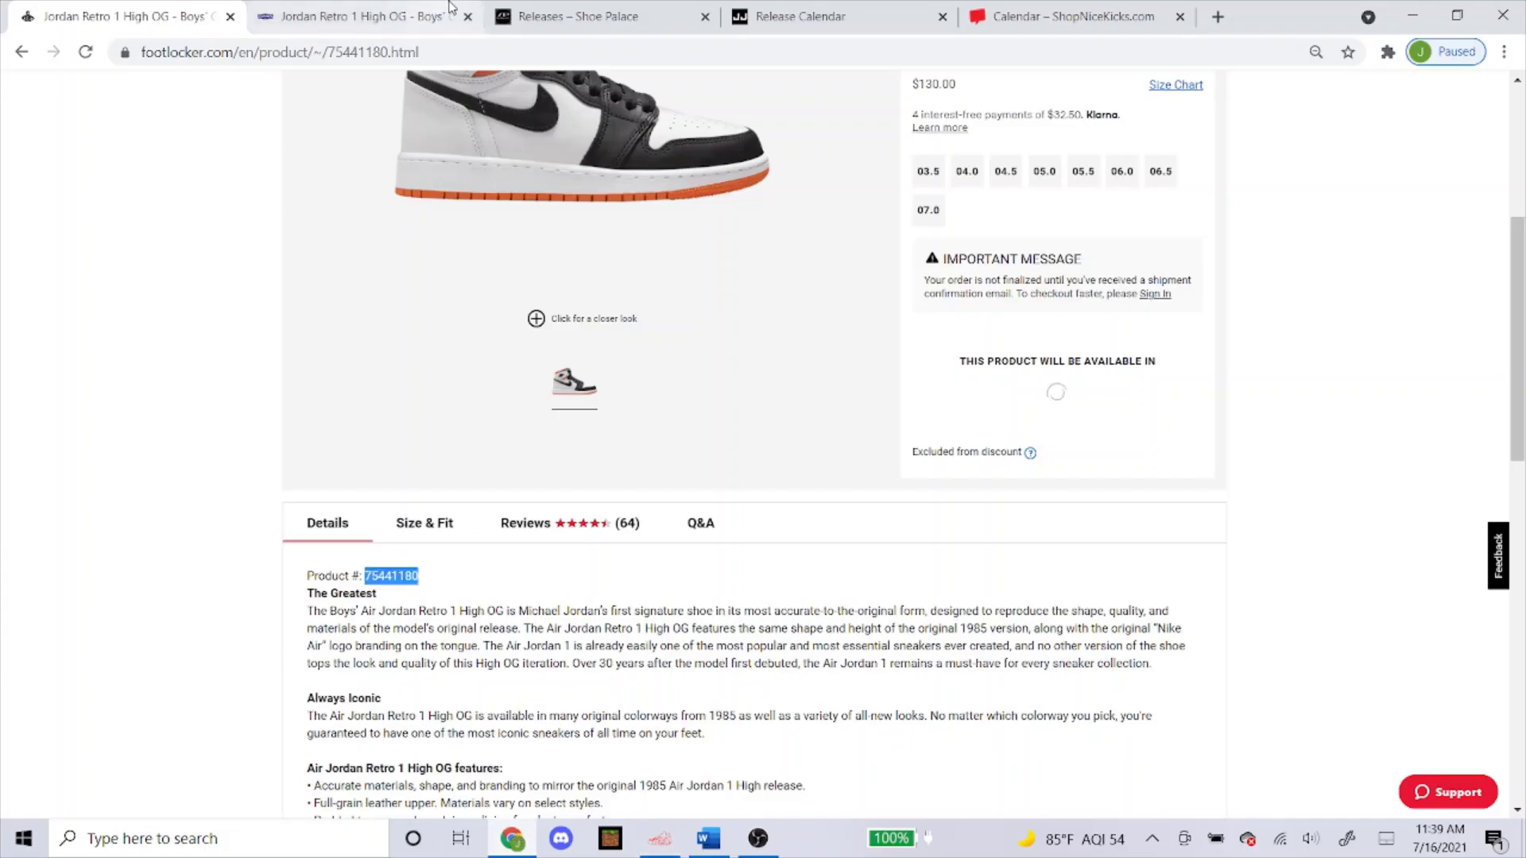
left_click(541, 10)
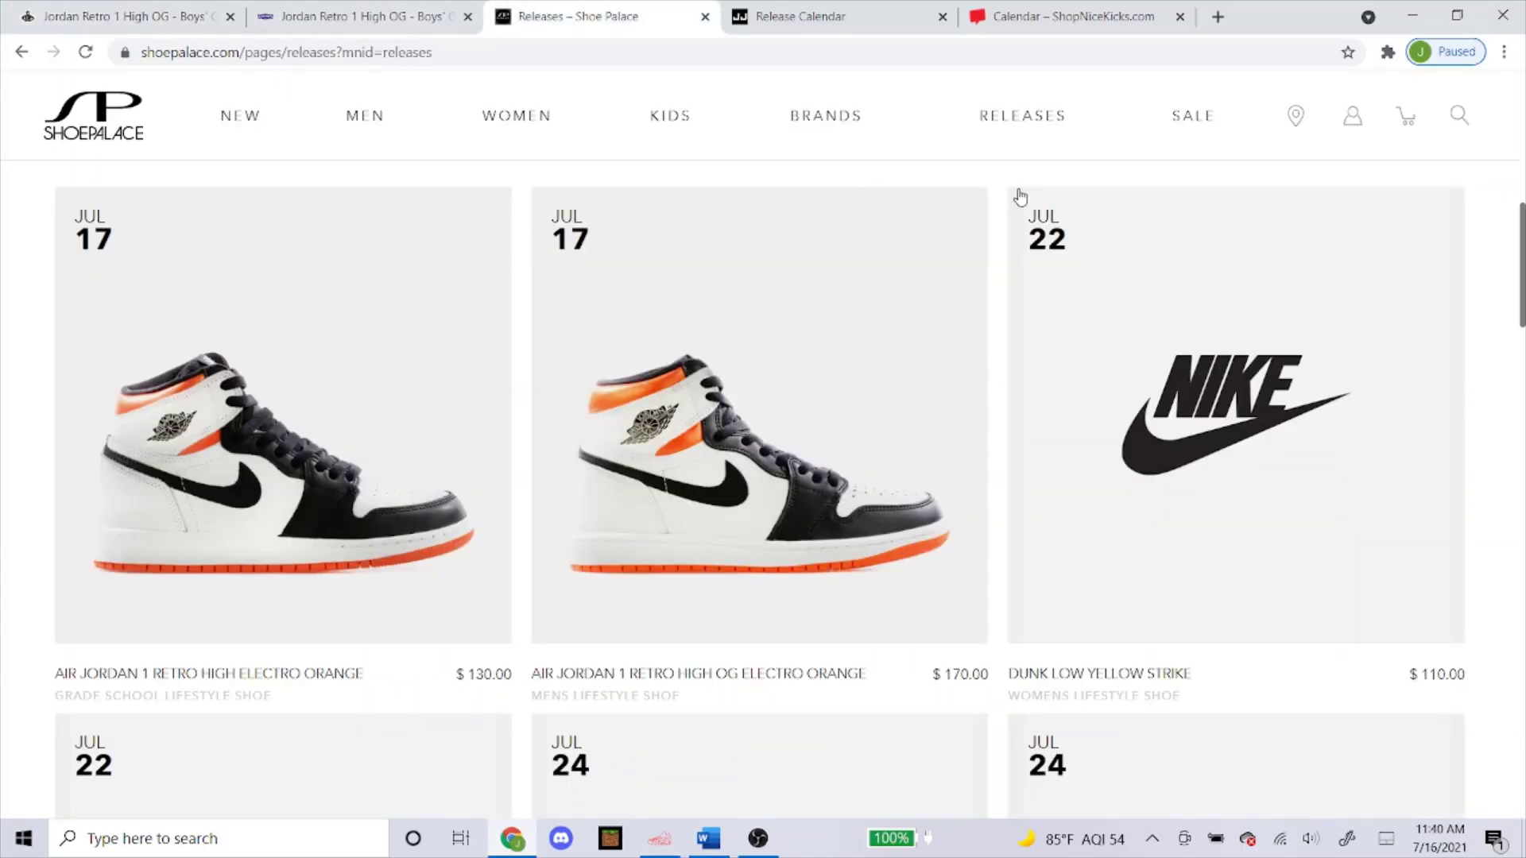
scroll(469, 441, "down", 1)
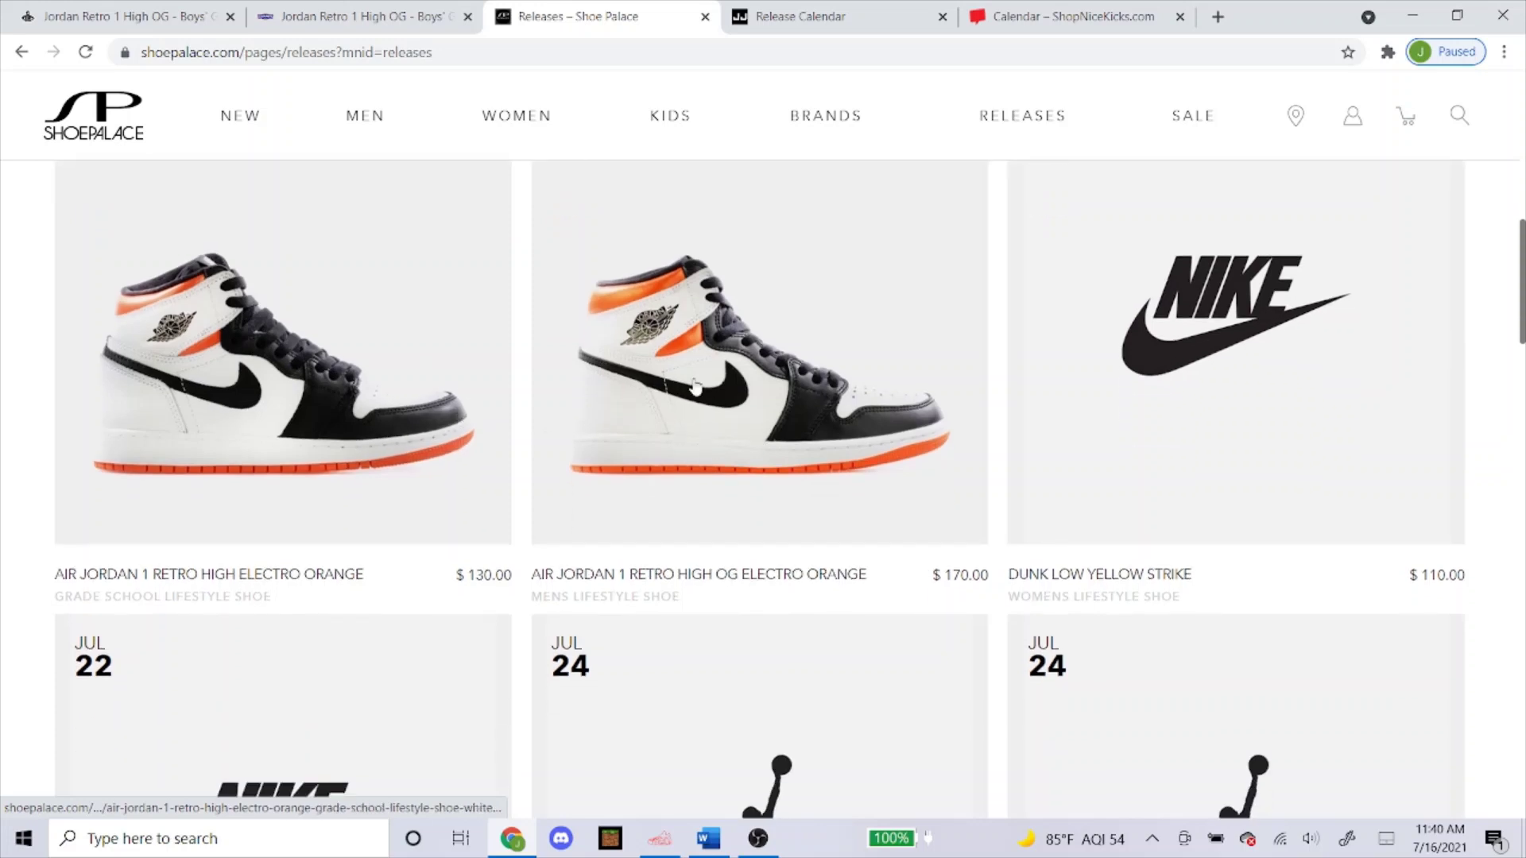
left_click(678, 419)
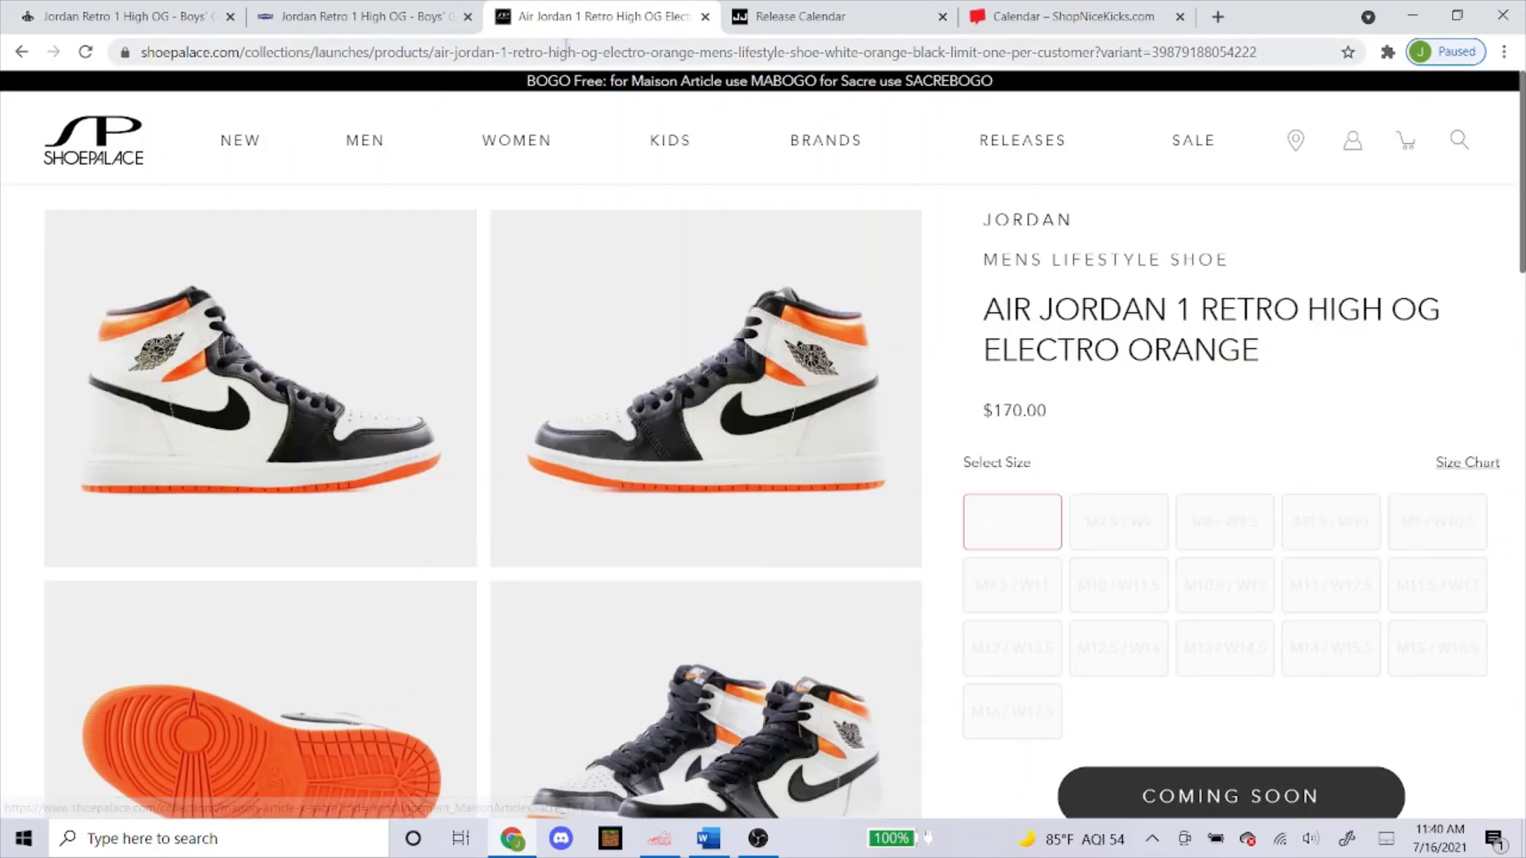
left_click(565, 51)
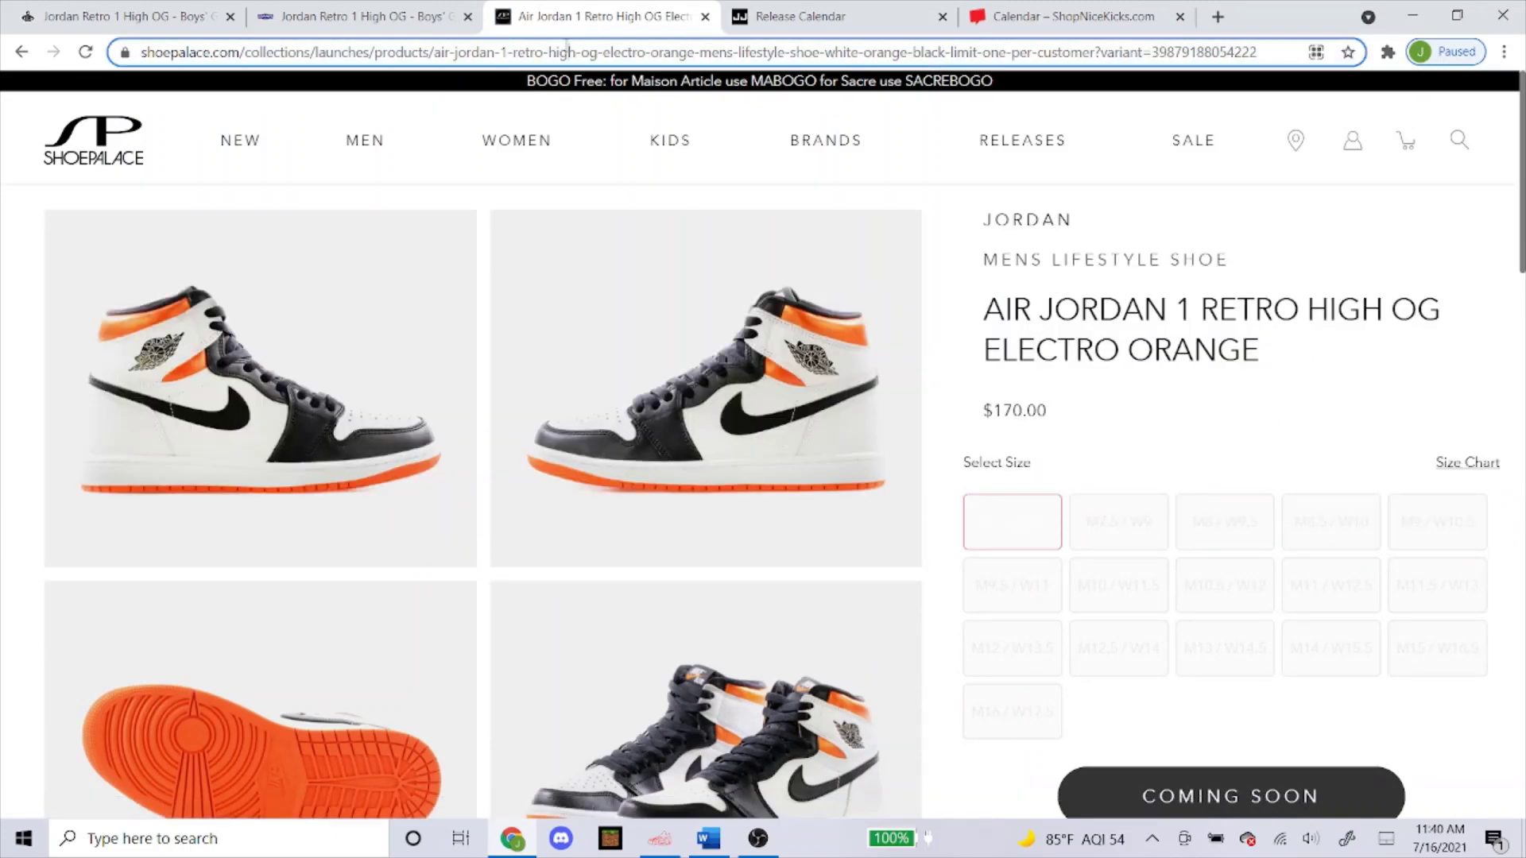
right_click(565, 52)
left_click(614, 157)
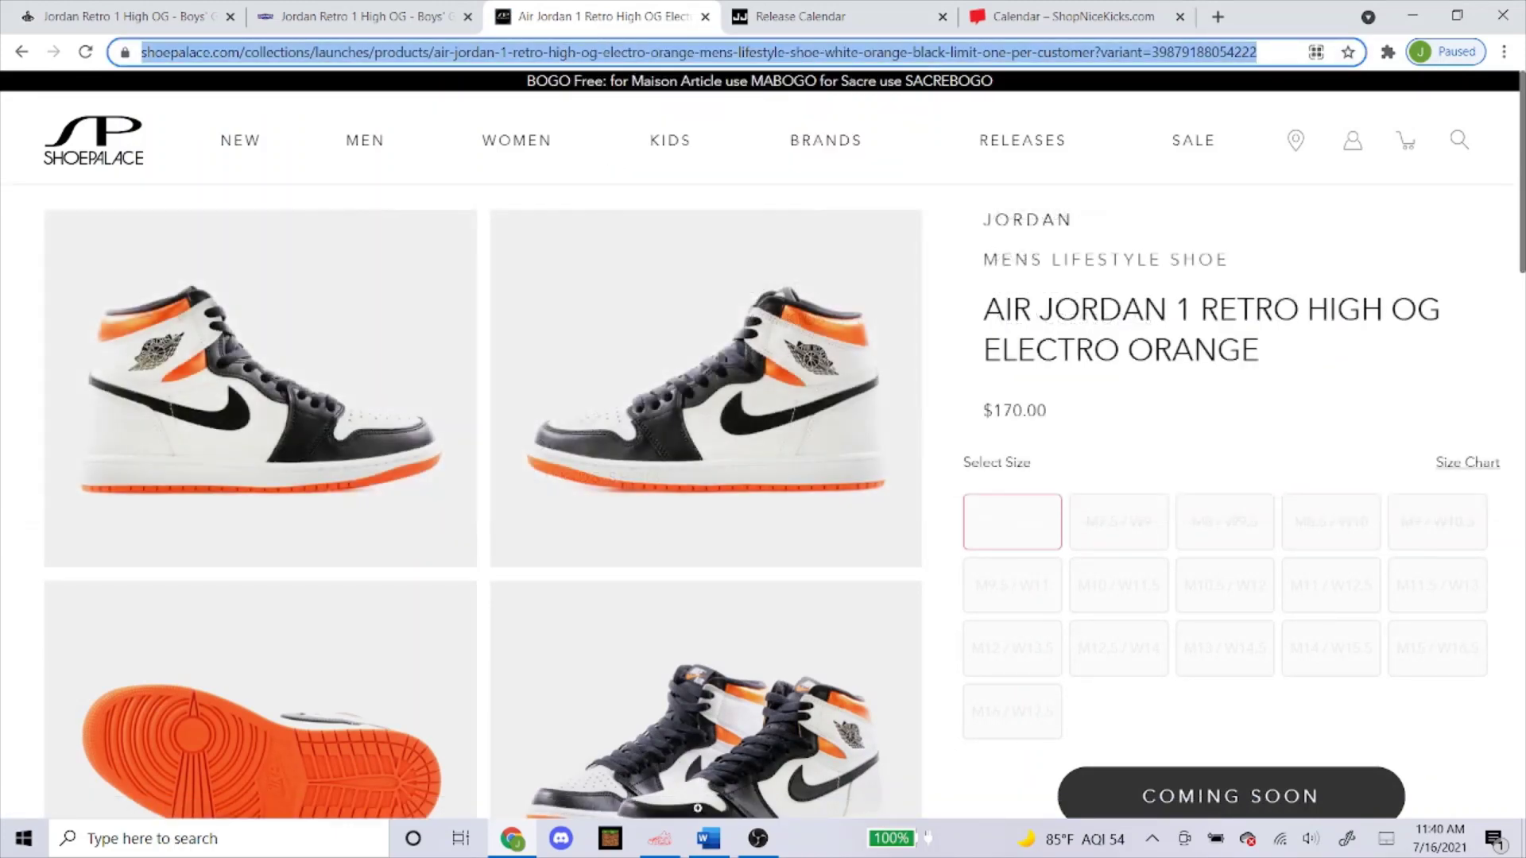
Step: Paste the Electro Orange link into the ShoePalace task and check the product's sizes
left_click(659, 839)
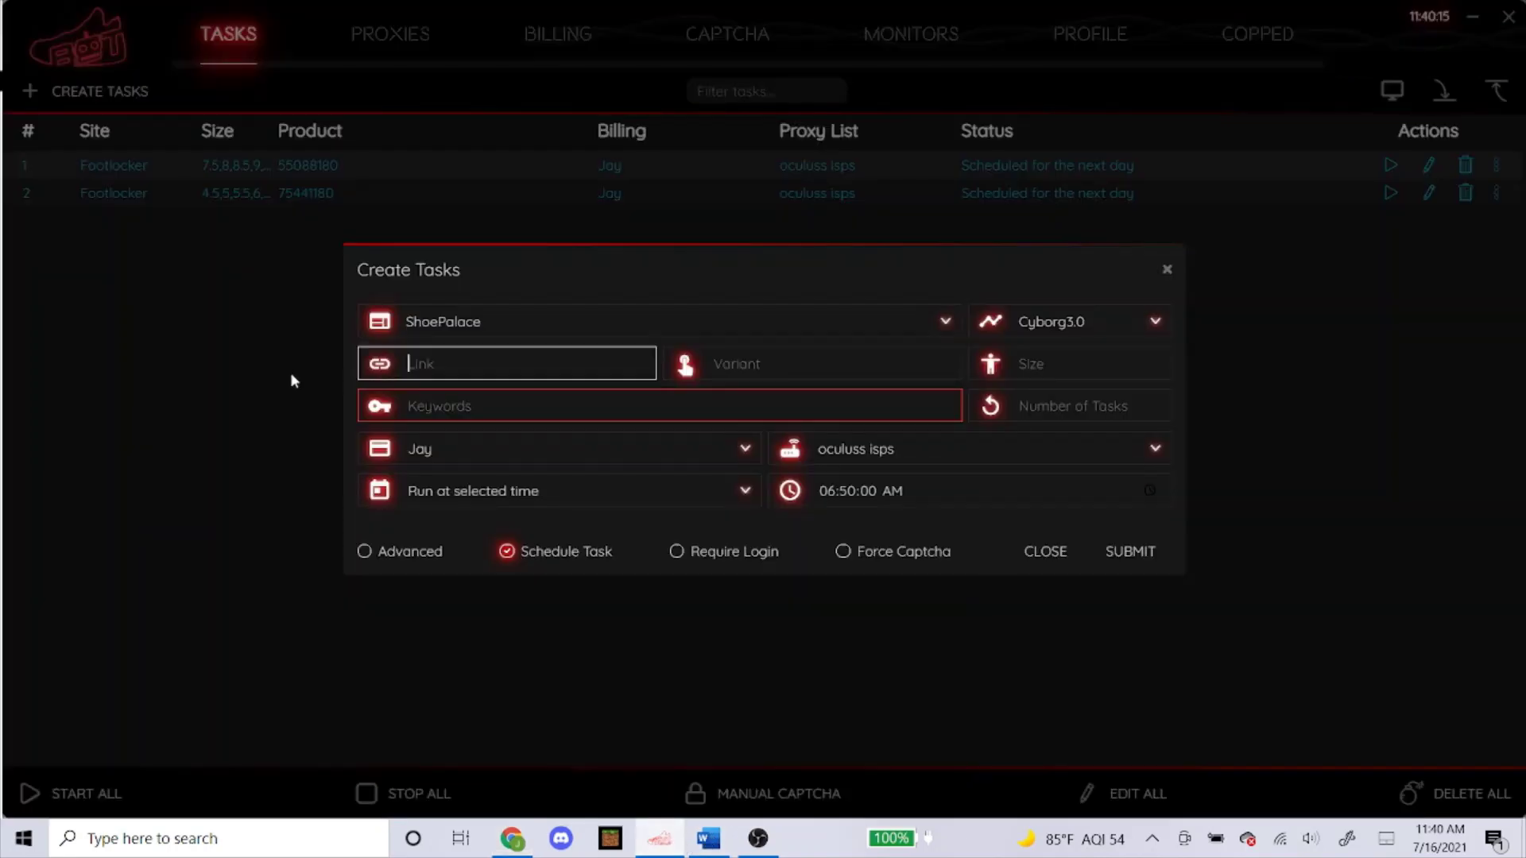
right_click(438, 370)
left_click(470, 405)
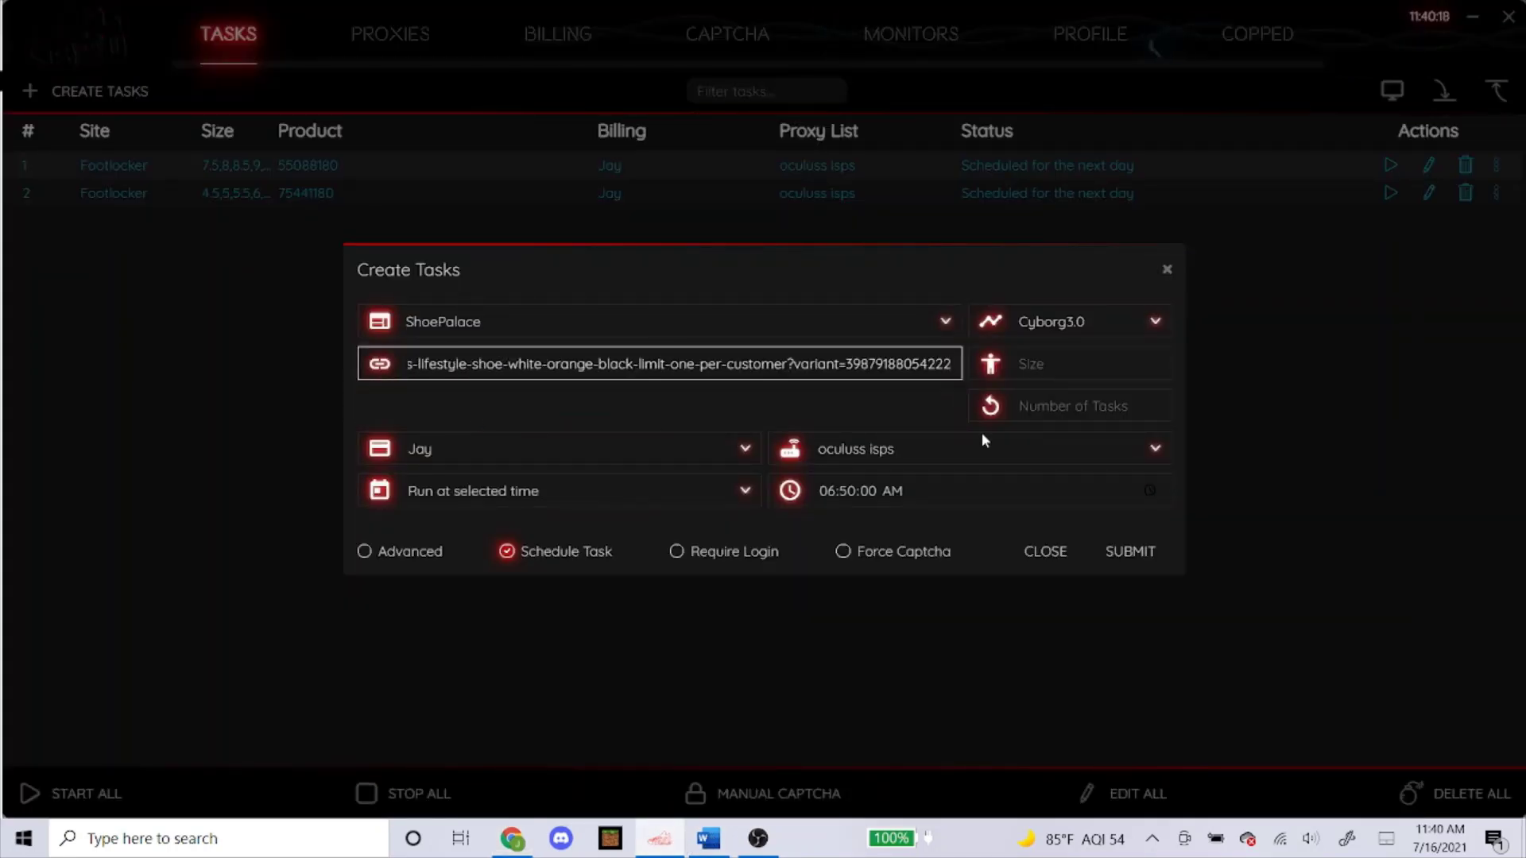
left_click(1063, 367)
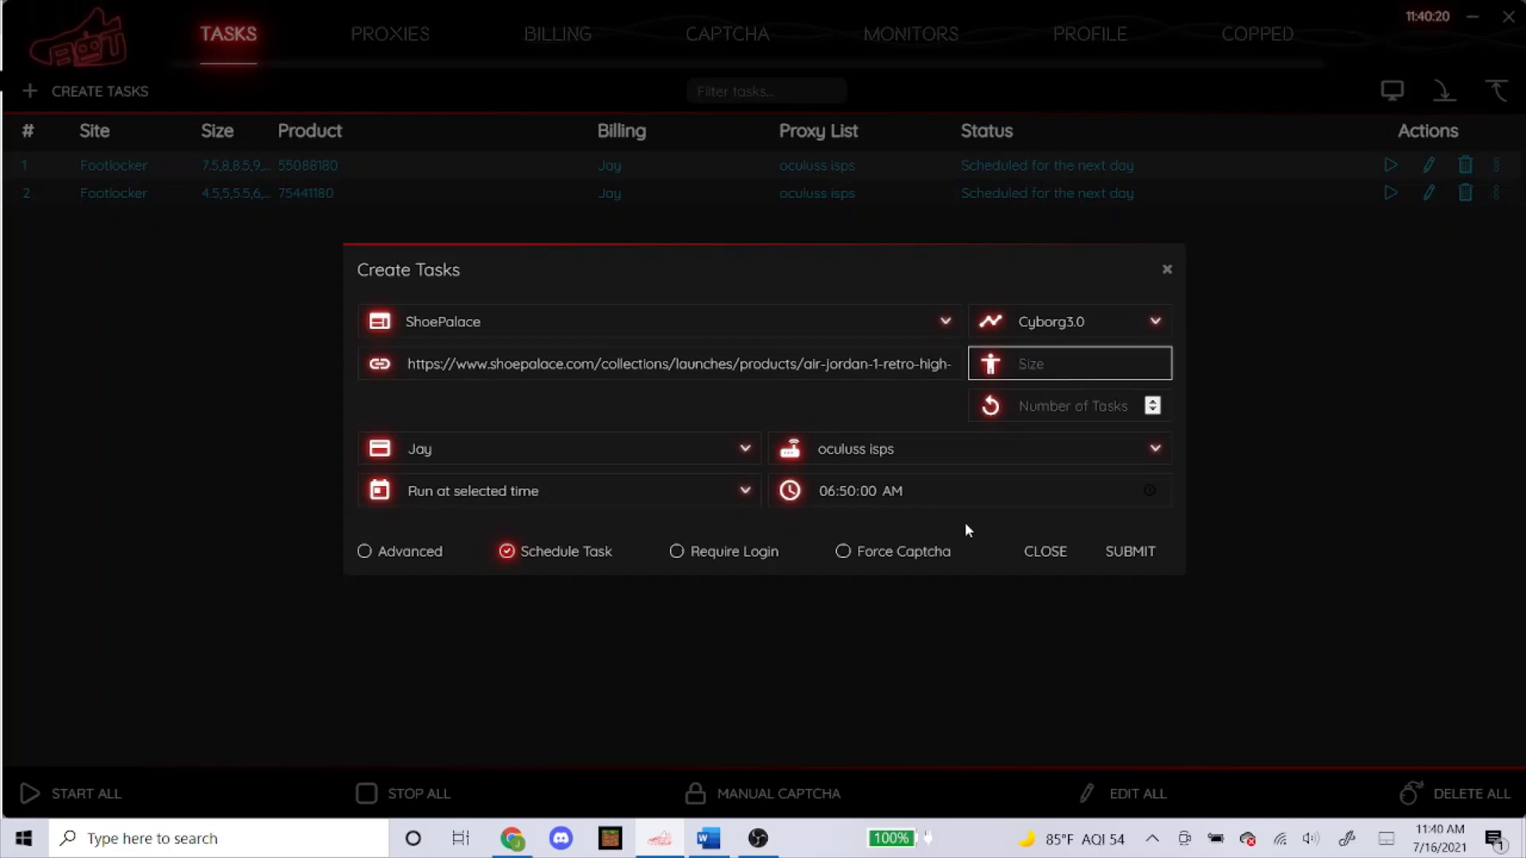
left_click(513, 838)
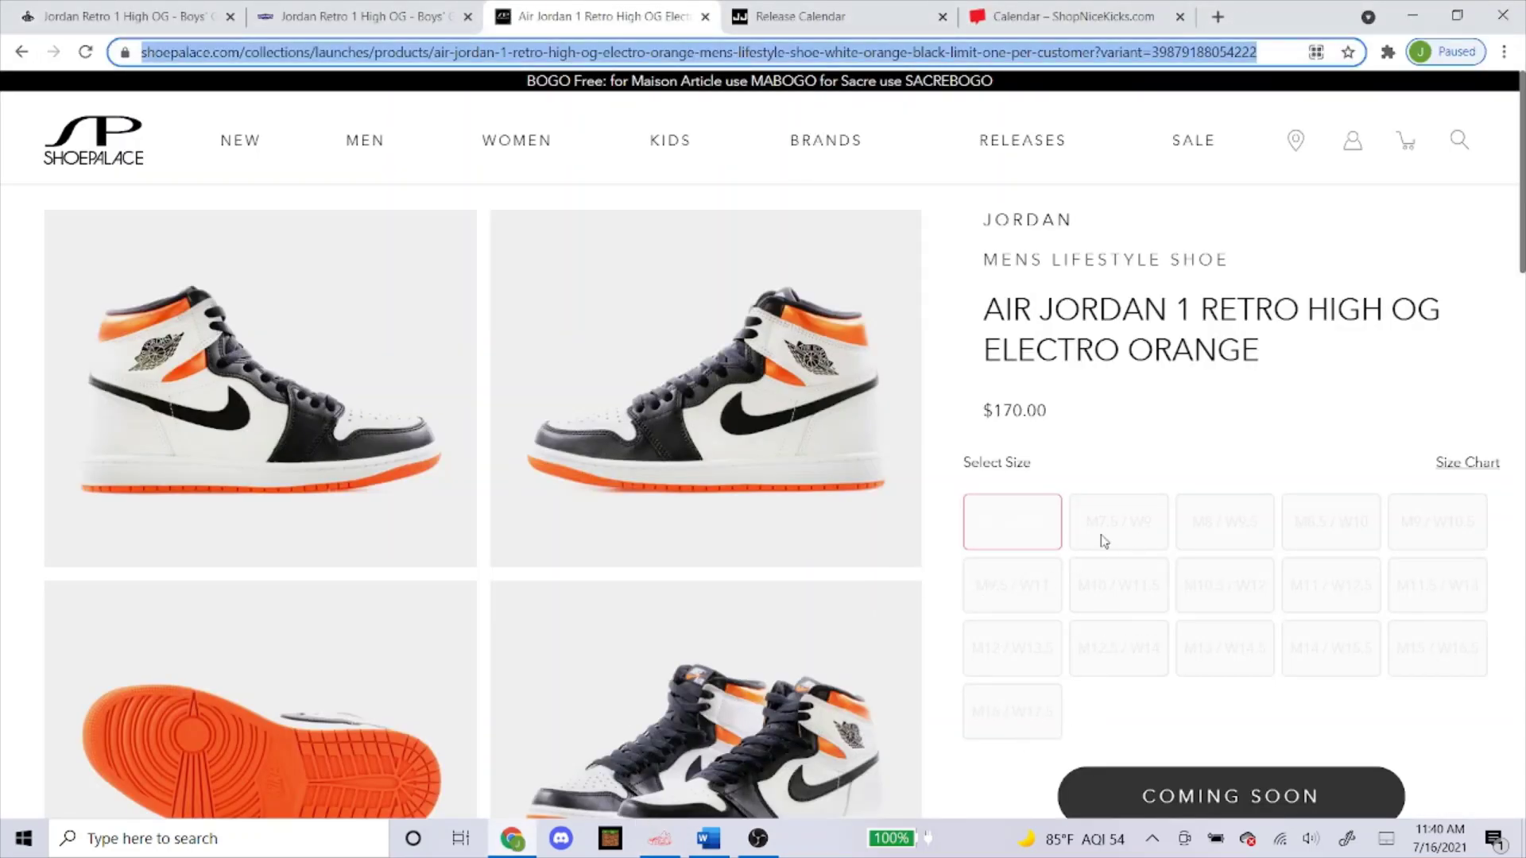
left_click(656, 841)
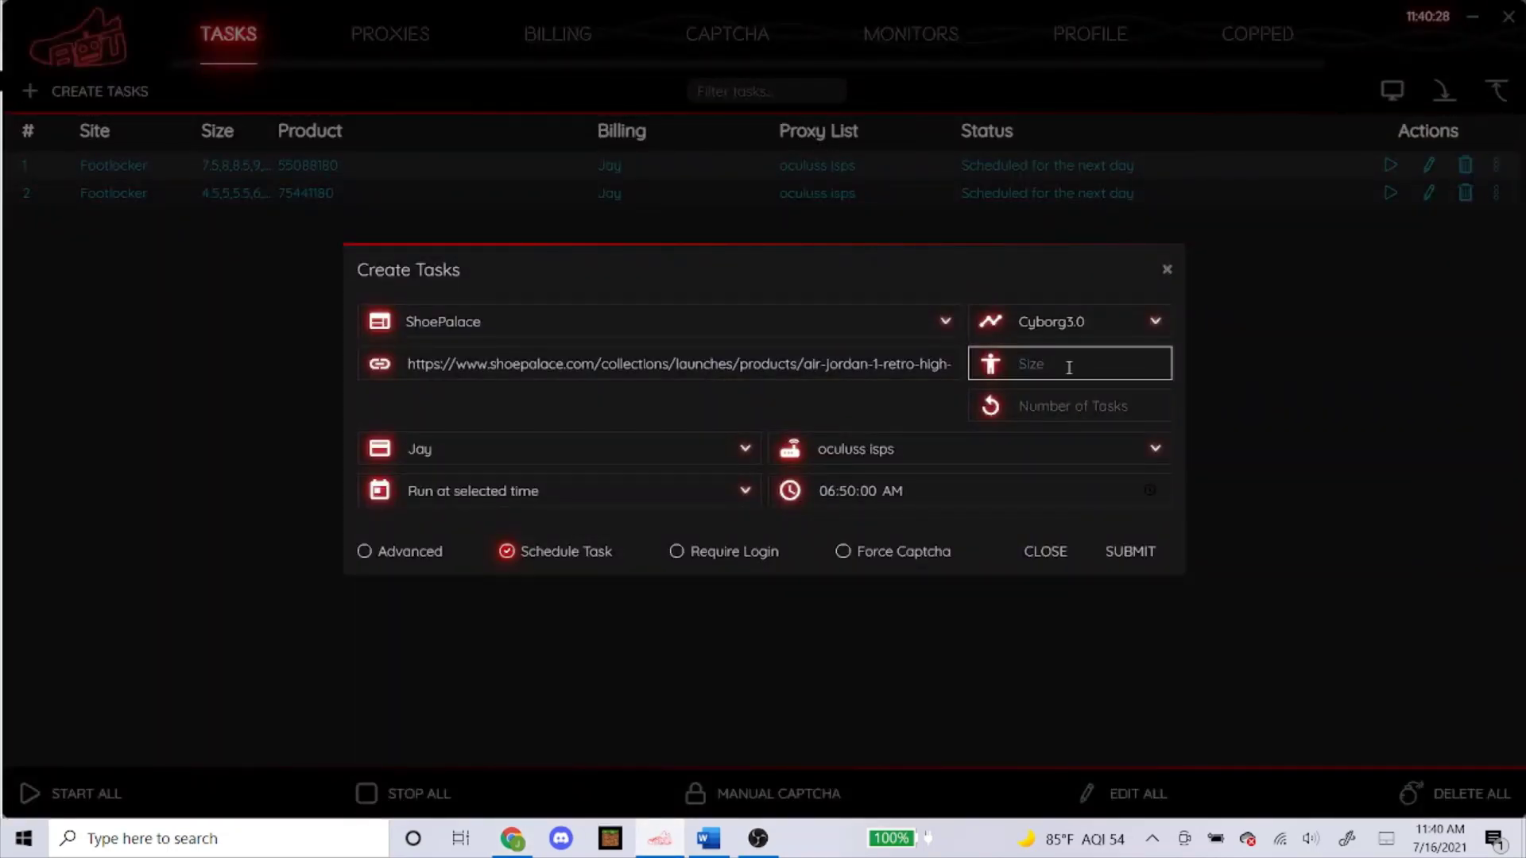
Step: Keep billing profile Jay and proxy list oculuss isps, then submit the ShoePalace task
left_click(609, 449)
left_click(608, 452)
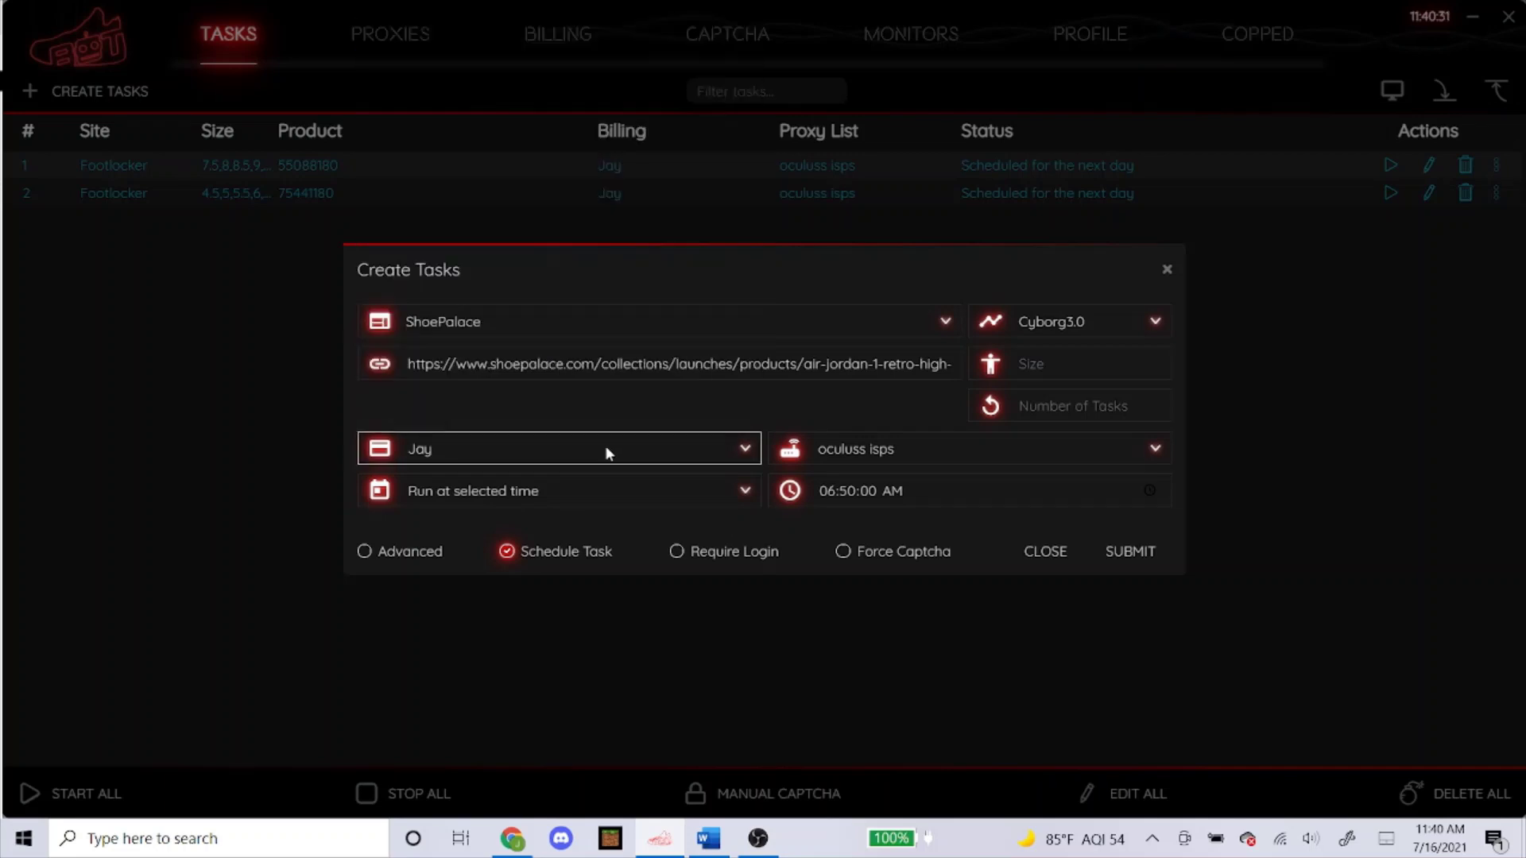
left_click(882, 450)
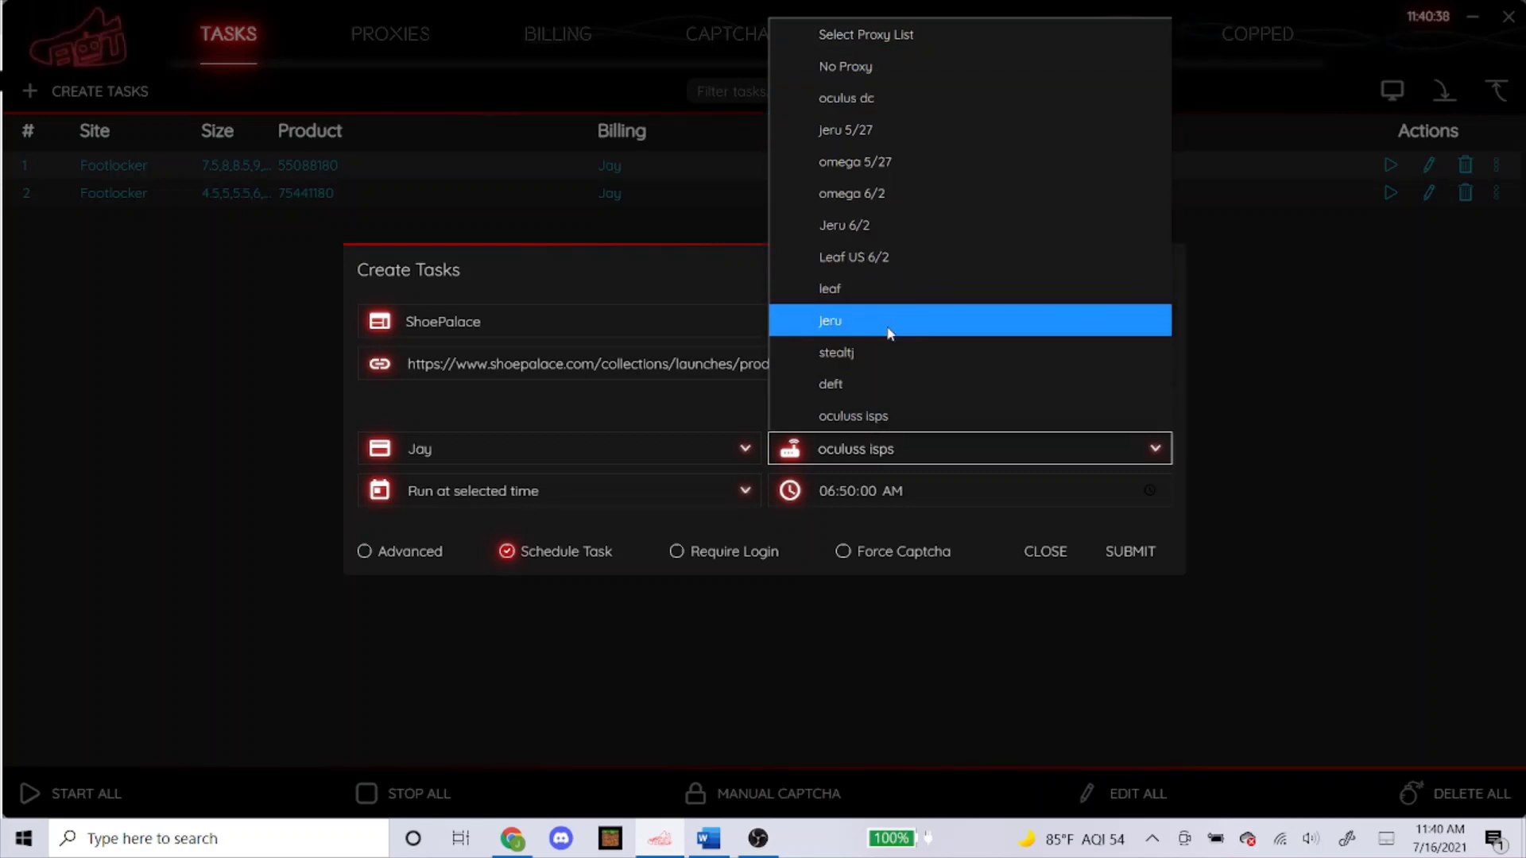
left_click(896, 417)
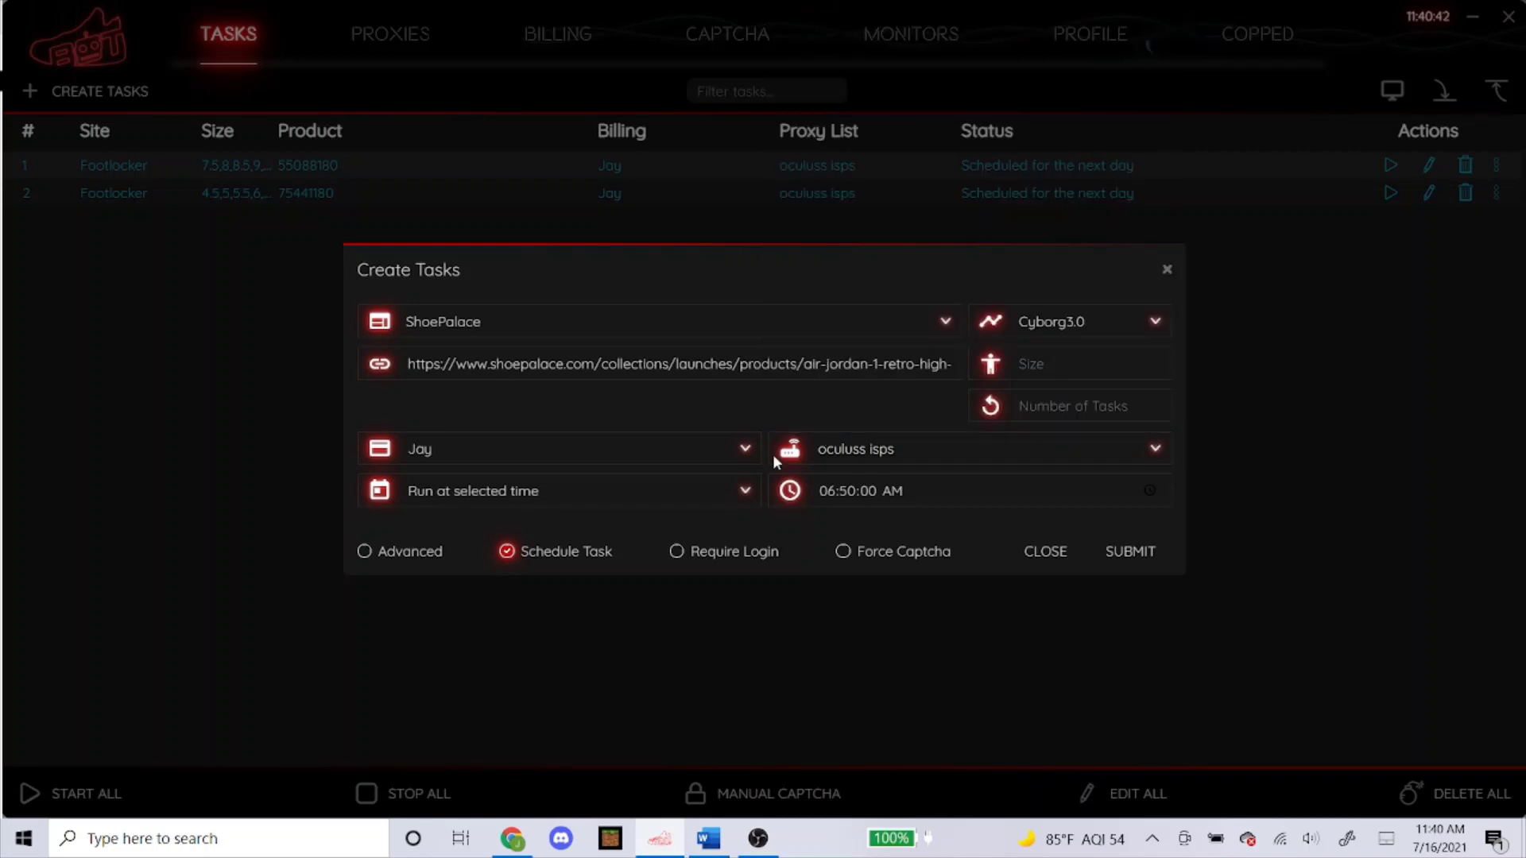
left_click(407, 550)
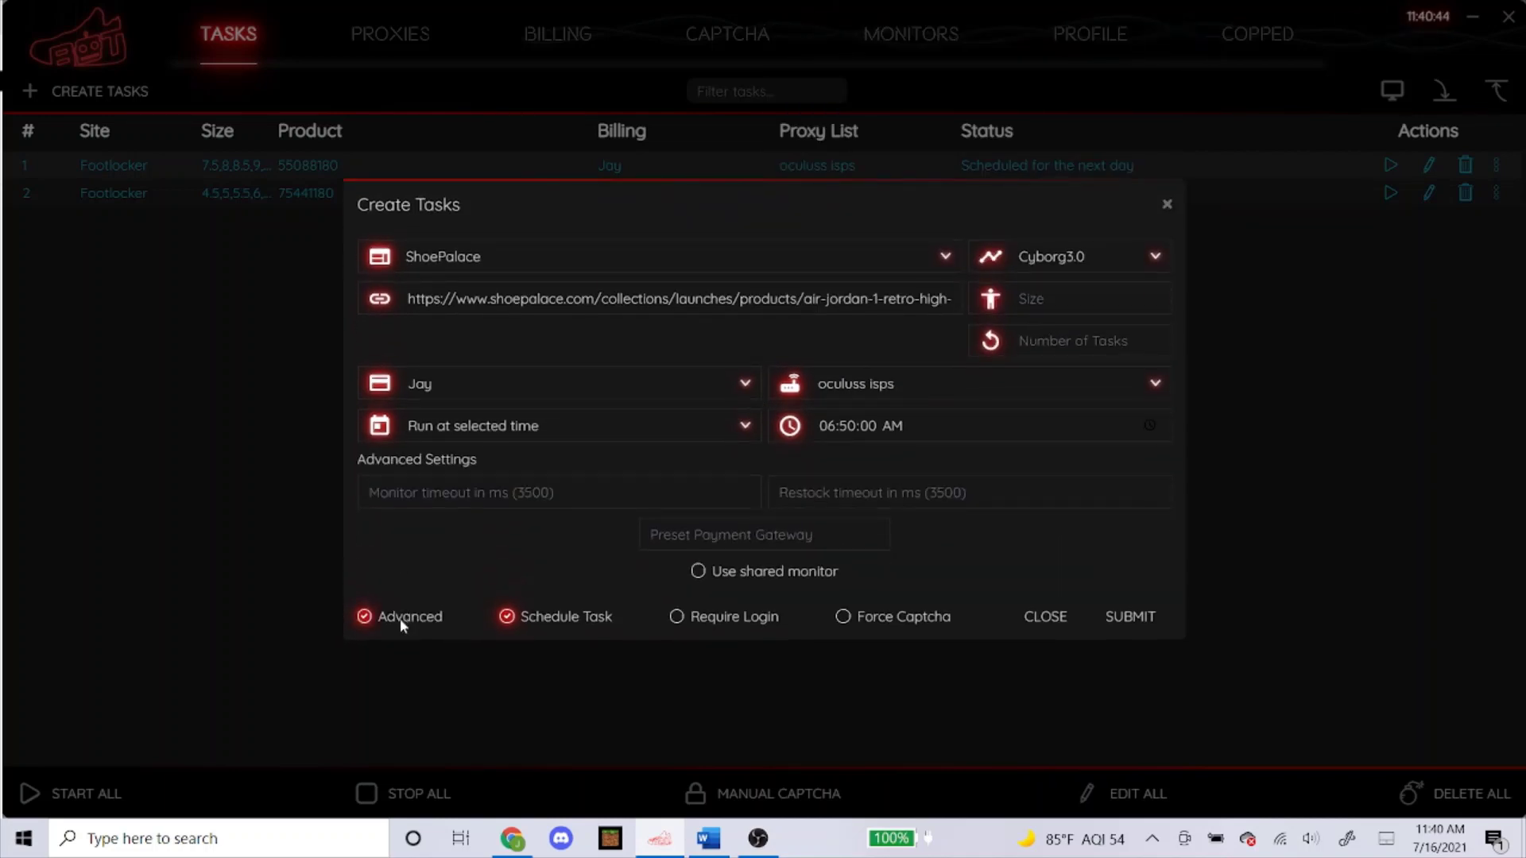
left_click(439, 608)
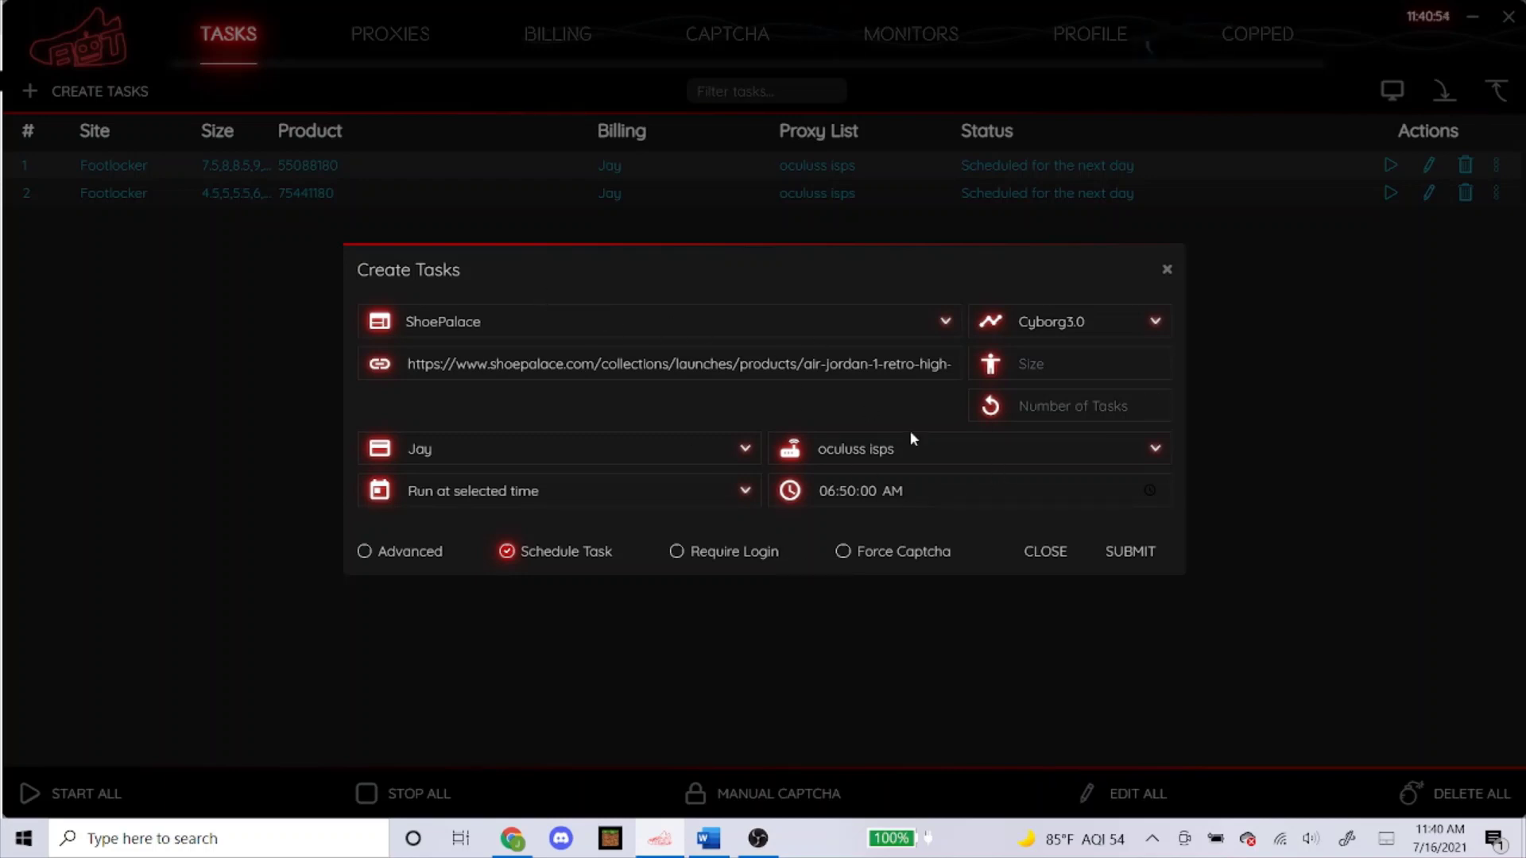
left_click(1128, 554)
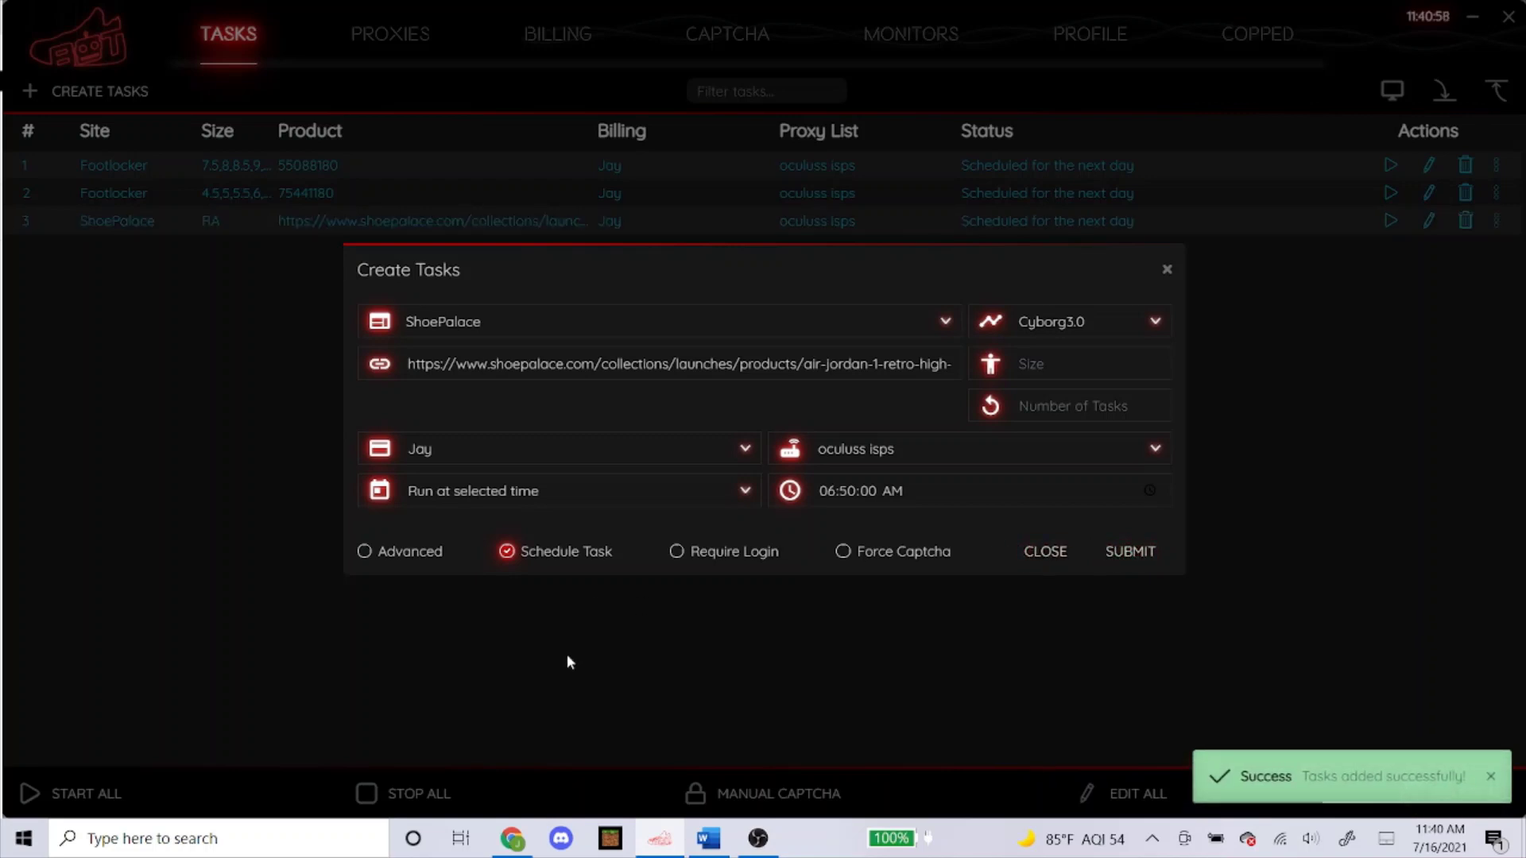
Step: Copy the address of Shoe Palace's $130 grade-school Electro Orange page and return to NSB
left_click(512, 838)
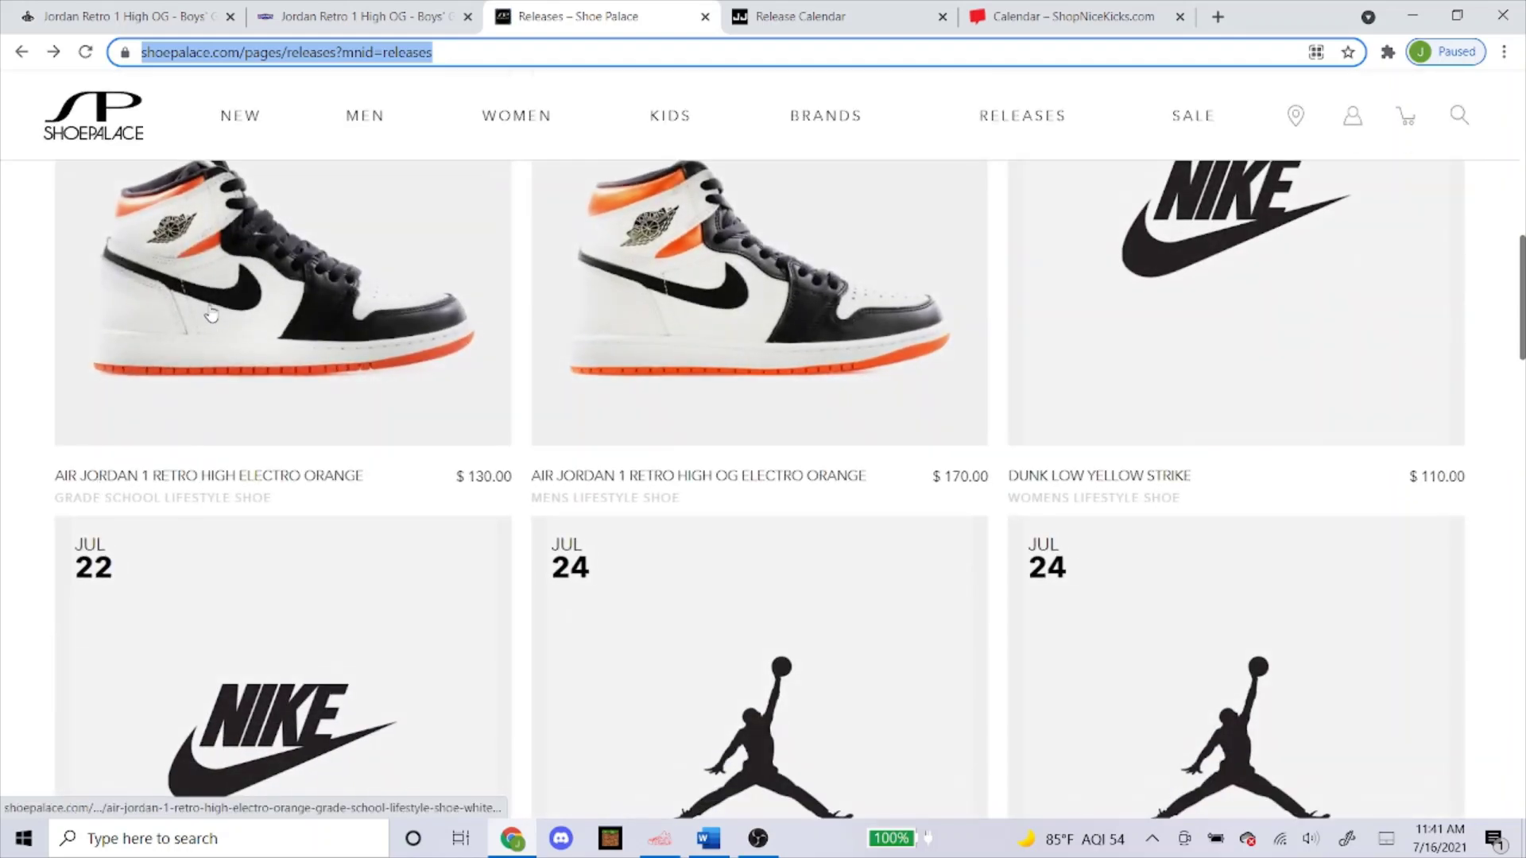
left_click(211, 312)
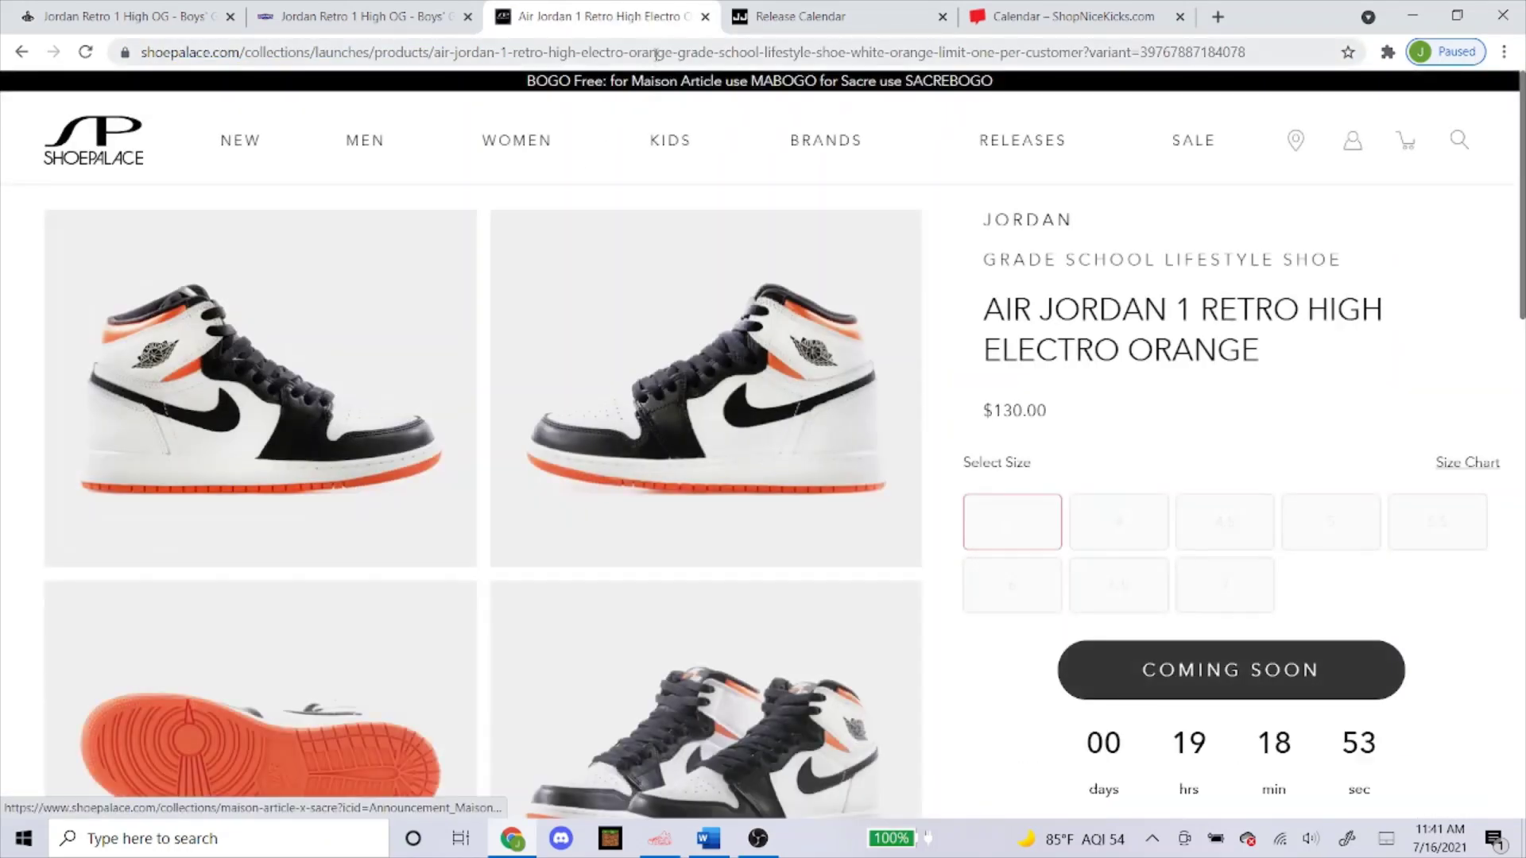
left_click(652, 51)
right_click(653, 51)
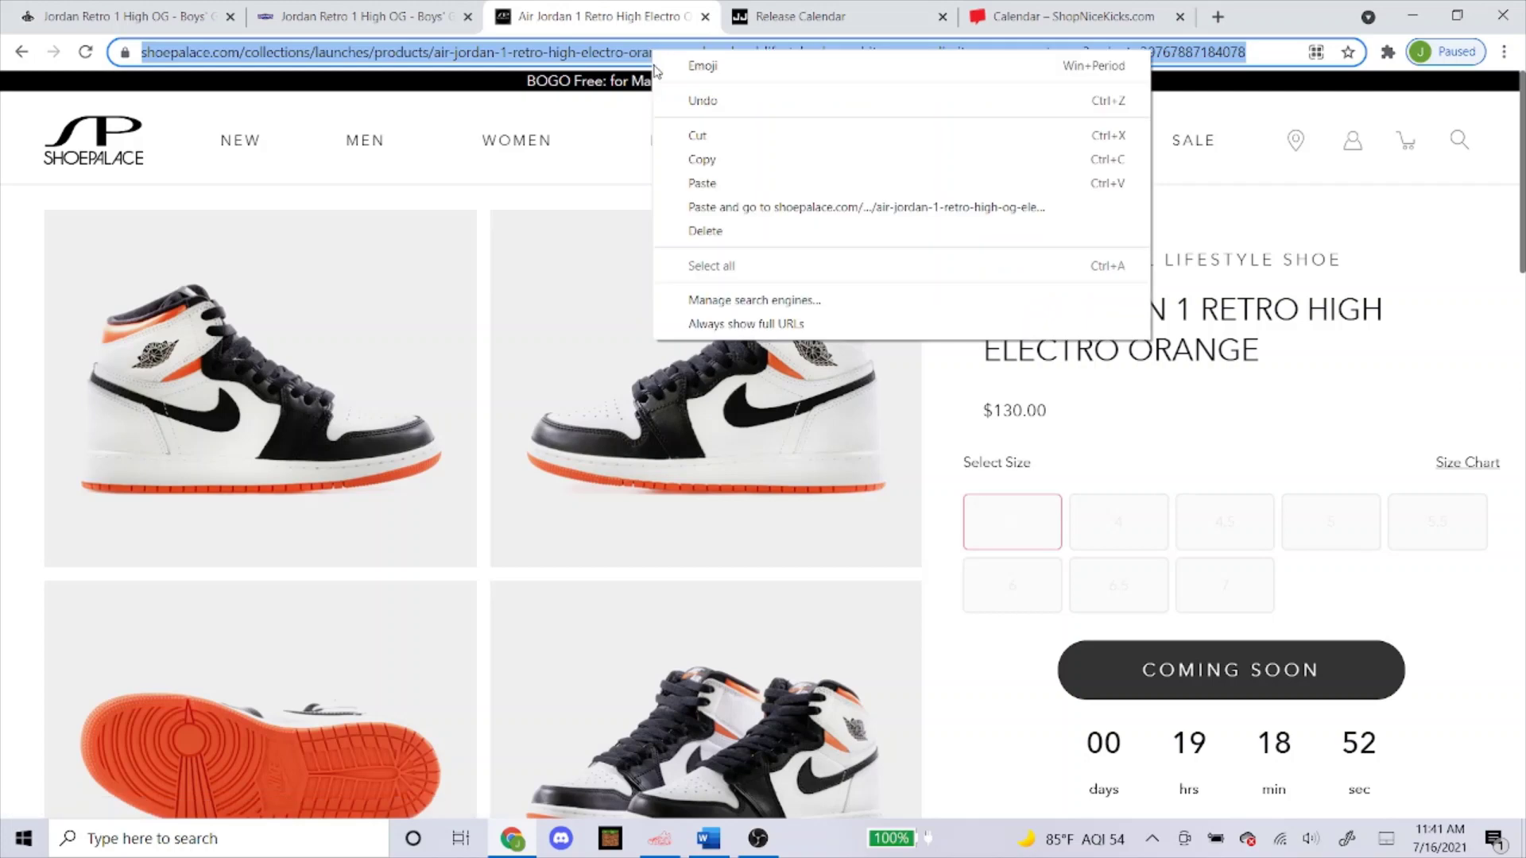
left_click(694, 161)
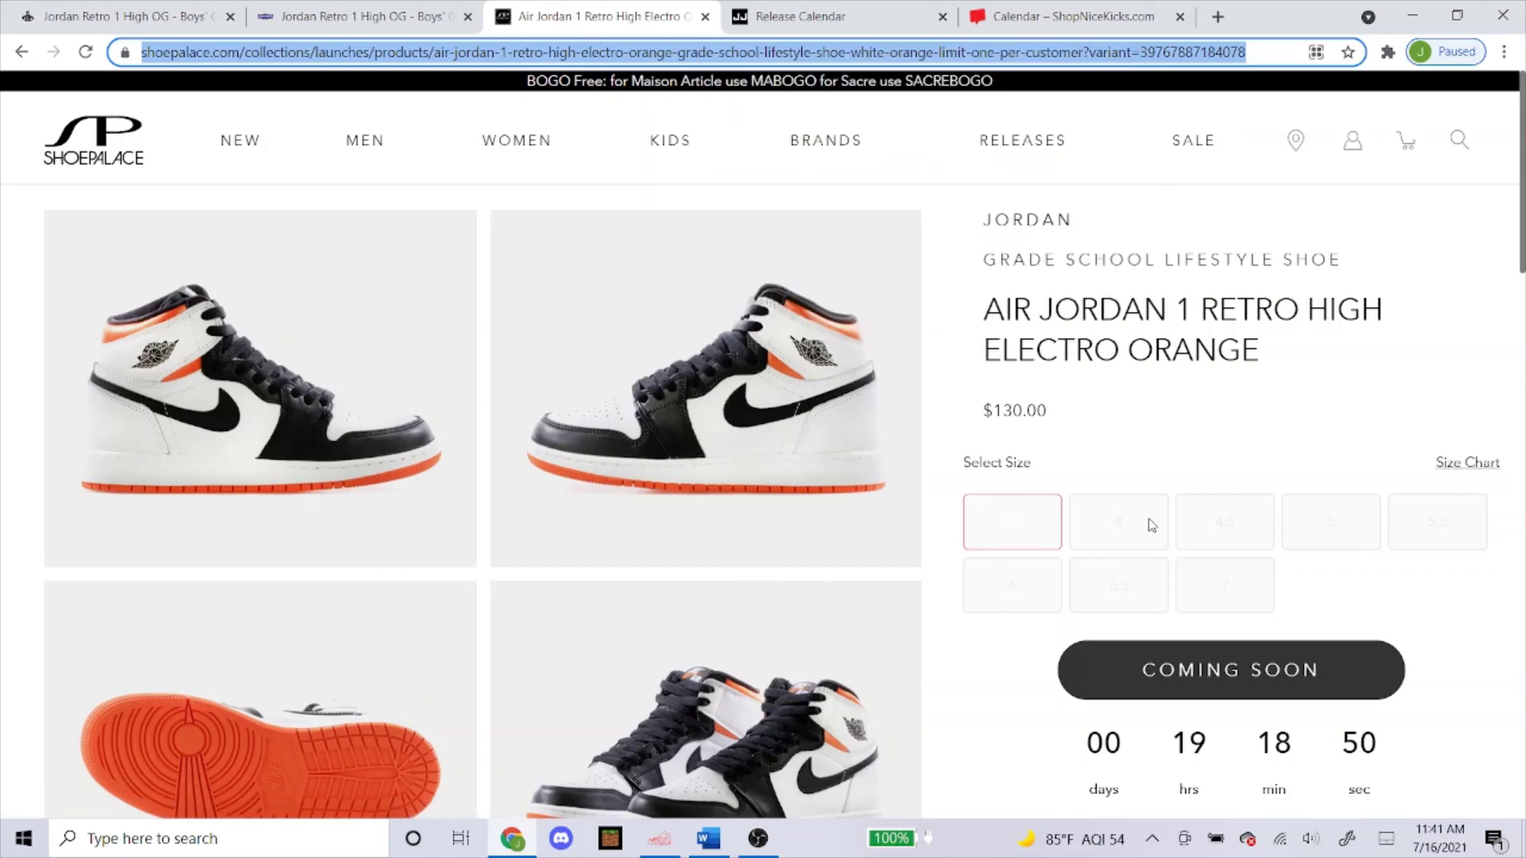
left_click(661, 840)
Step: Replace the ShoePalace task link with the copied grade-school Electro Orange address
double_click(634, 364)
key("ctrl+a")
key("BackSpace")
right_click(636, 361)
left_click(658, 402)
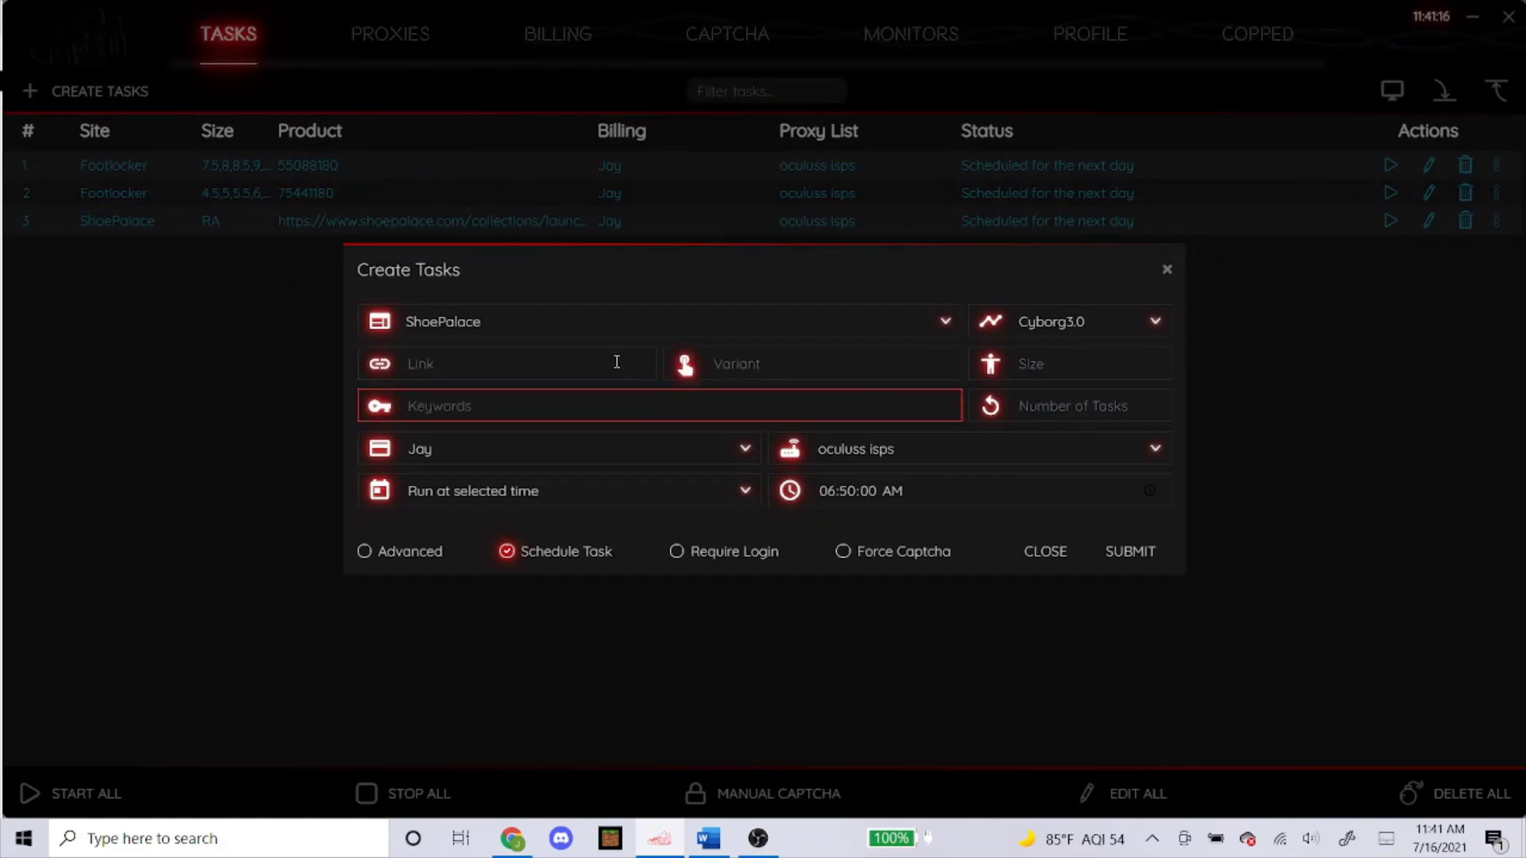
right_click(616, 359)
left_click(635, 398)
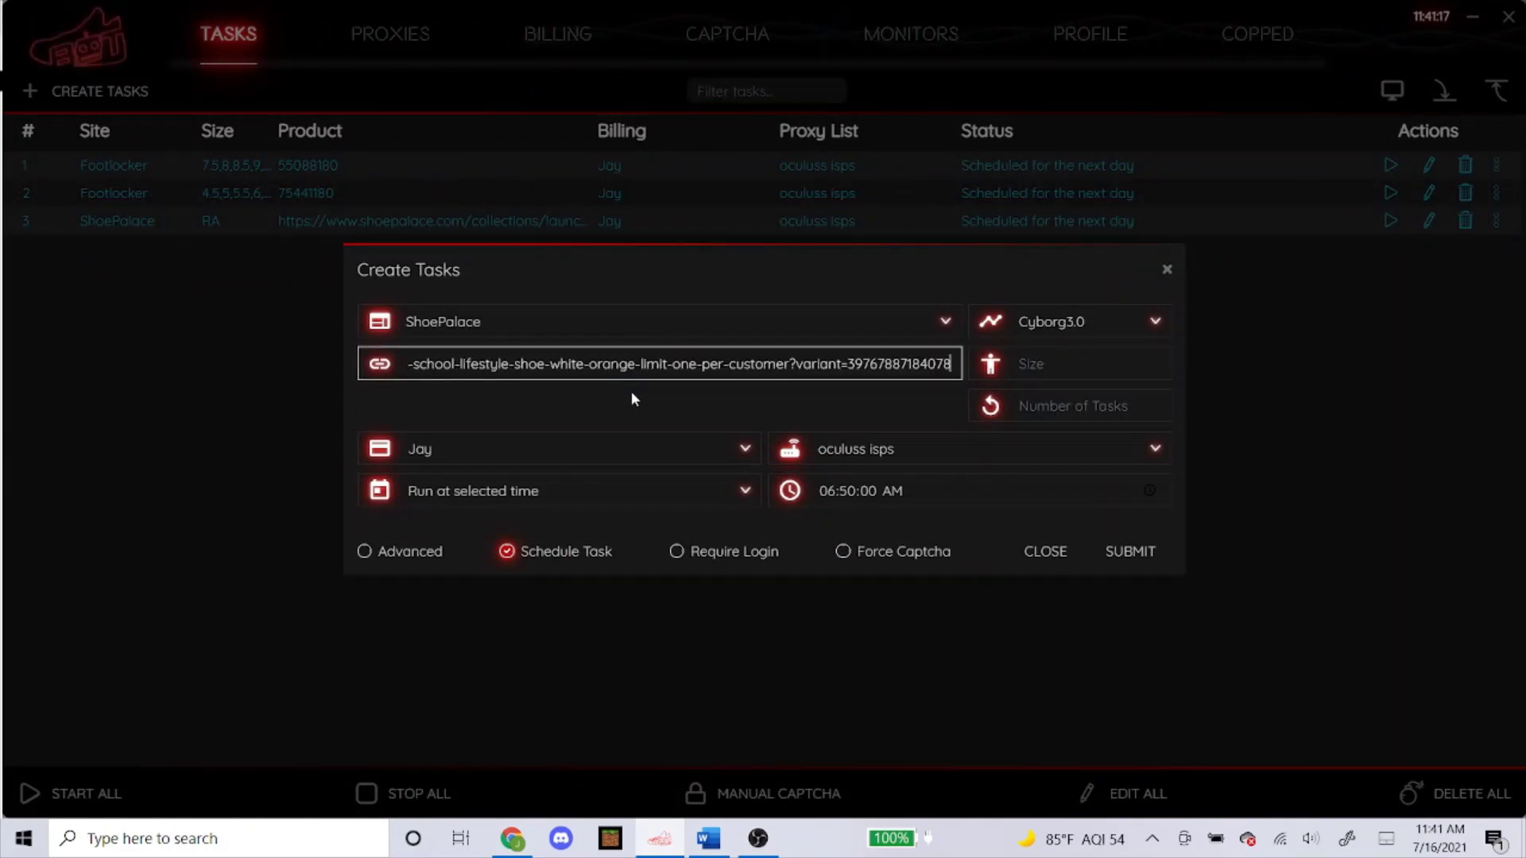
Step: Submit the fourth task, close the form, and begin creating another task
left_click(1128, 553)
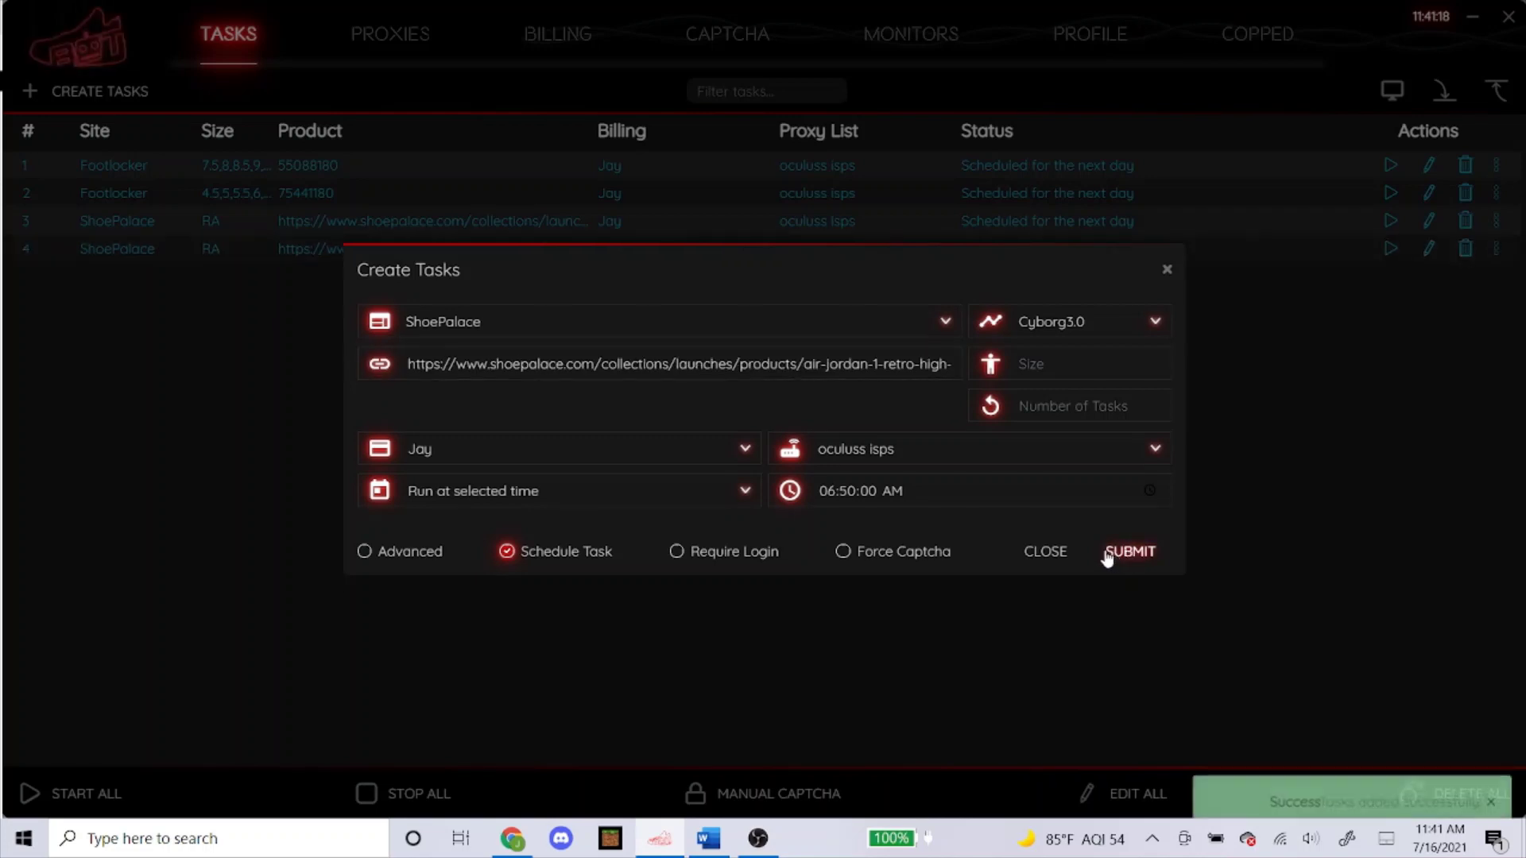
left_click(1060, 555)
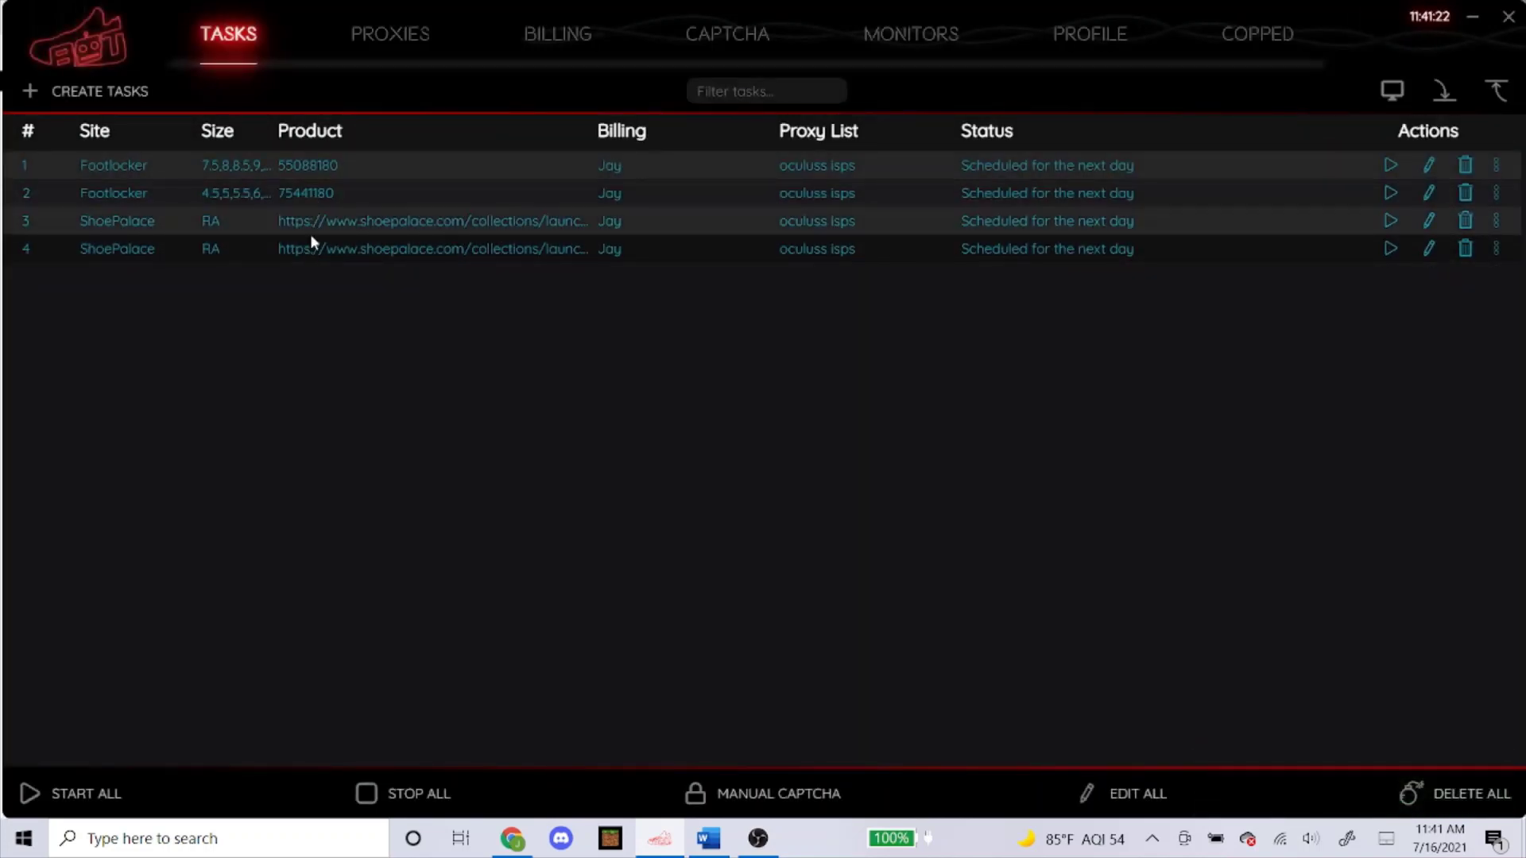
left_click(106, 89)
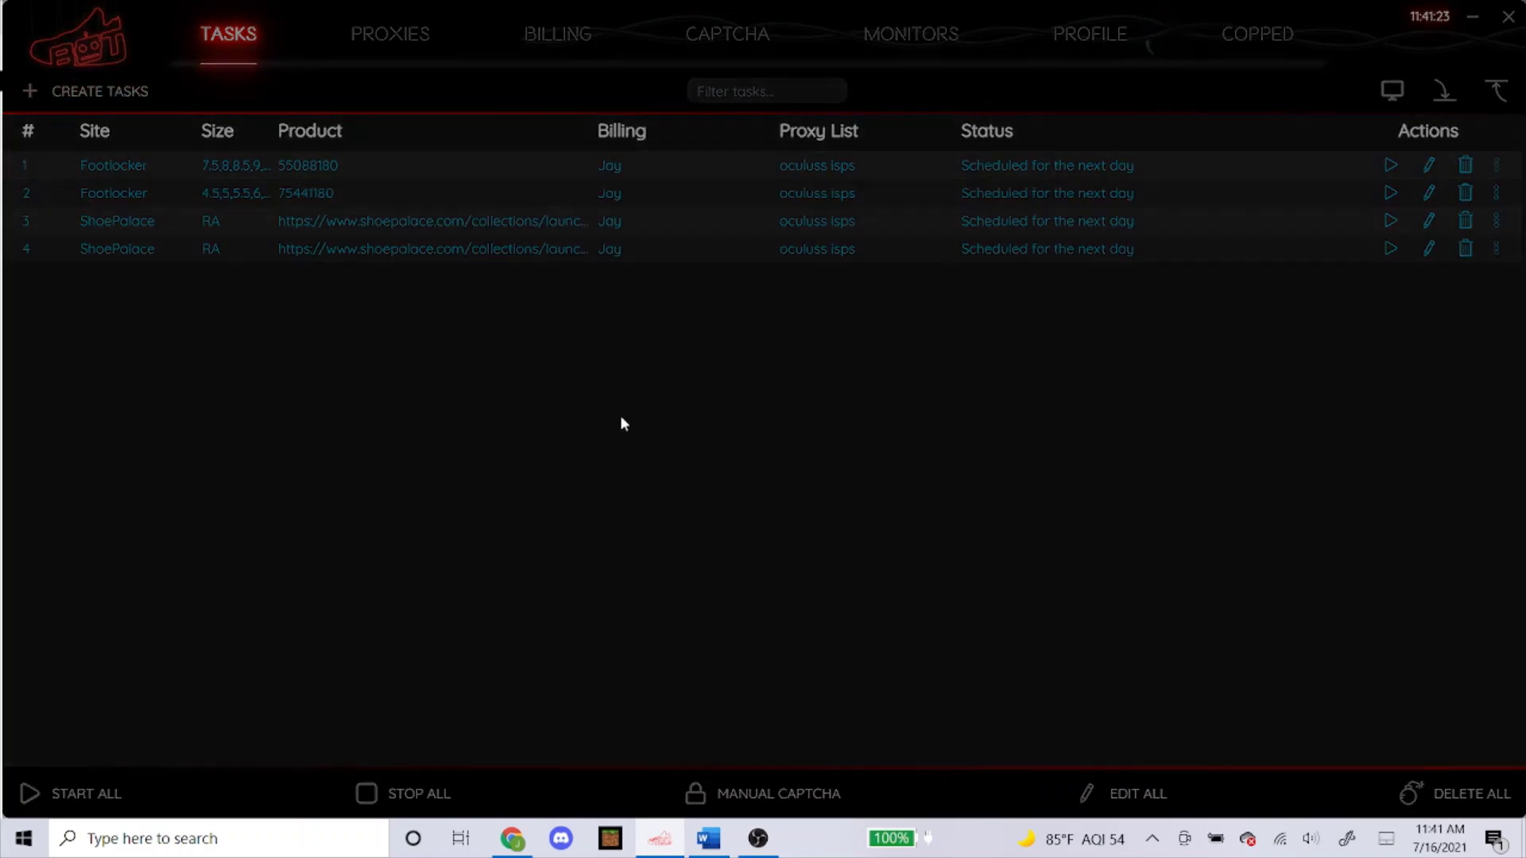
Step: Pick JimmyJazz as the new task's site by searching 'jim', leaving the link field empty
left_click(691, 326)
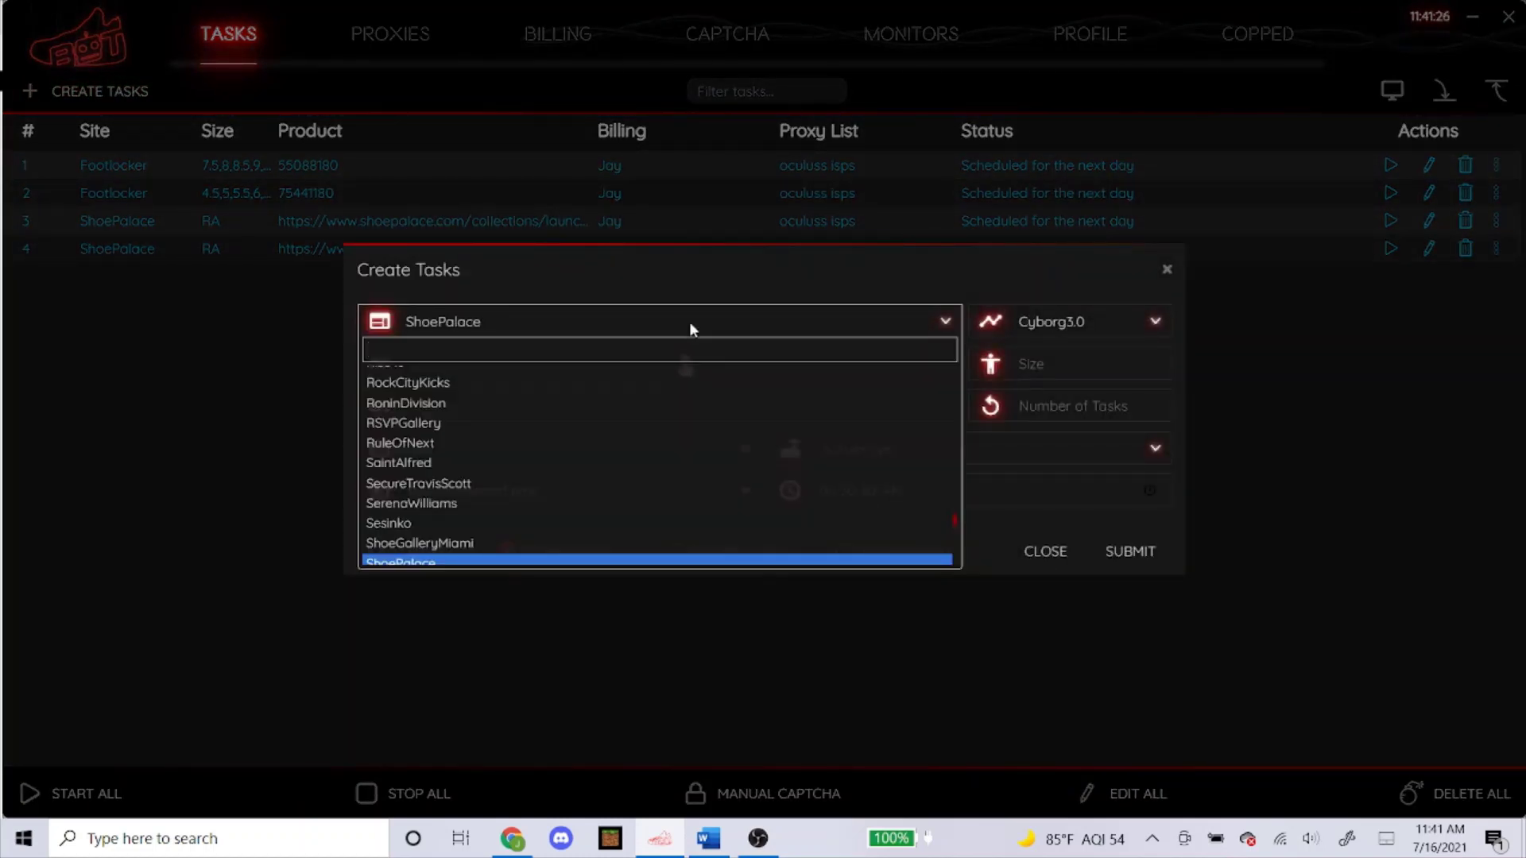
type("jimm")
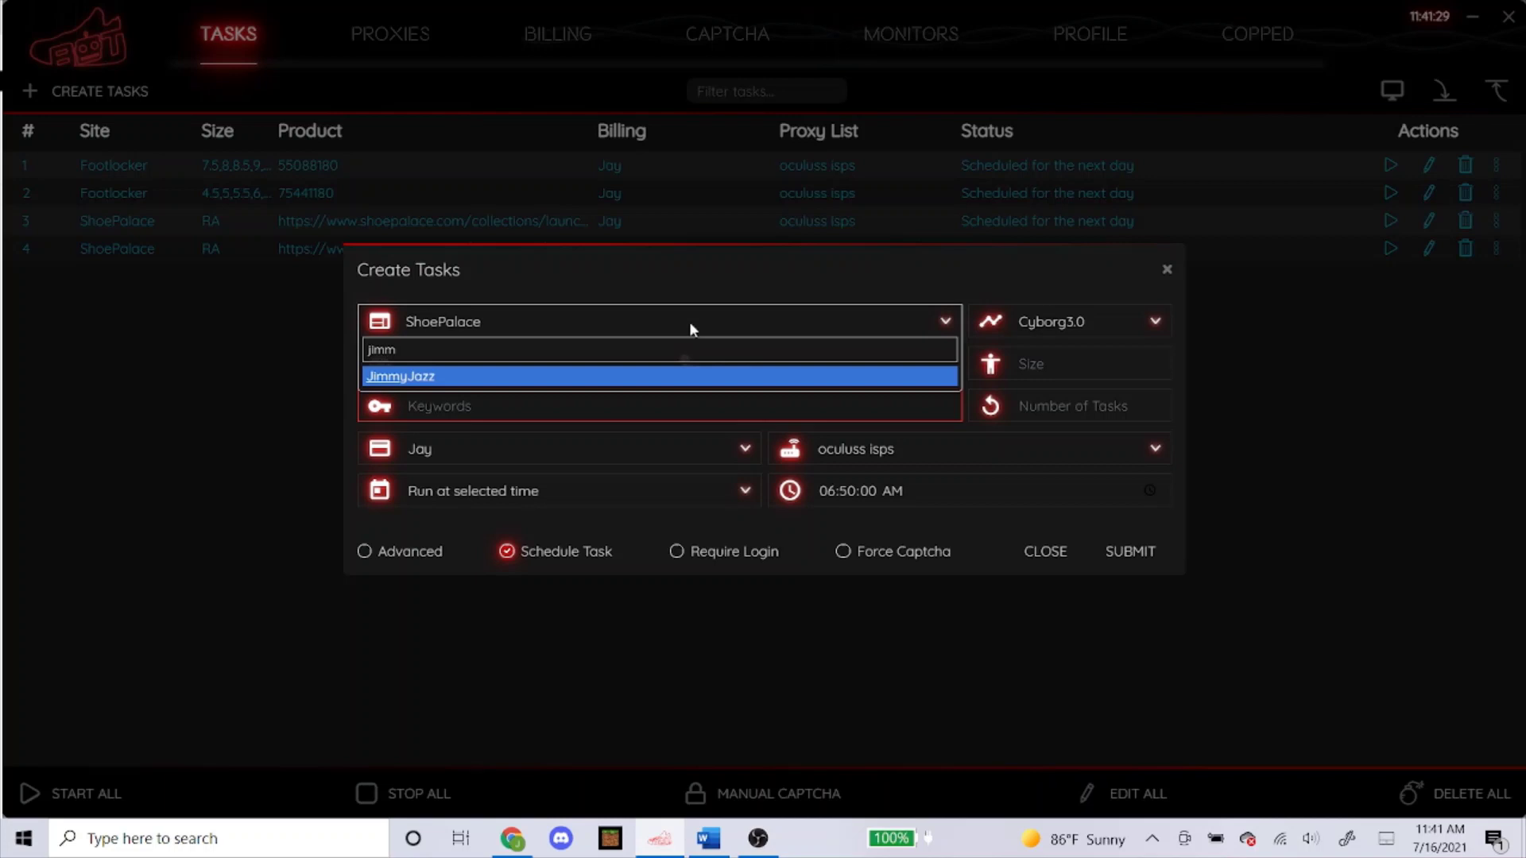
key("Return")
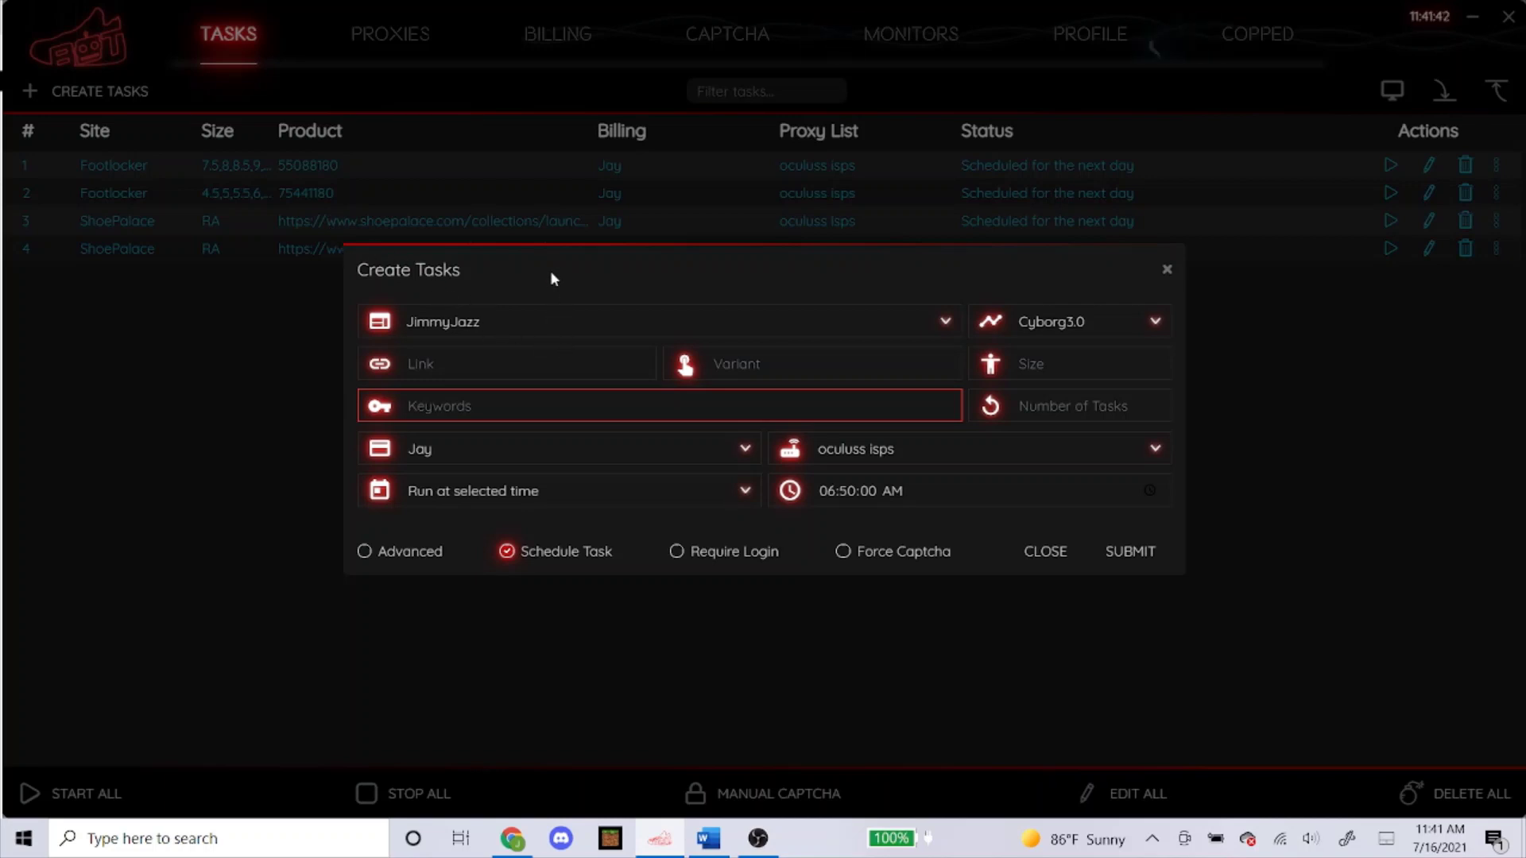
left_click(538, 371)
left_click(829, 283)
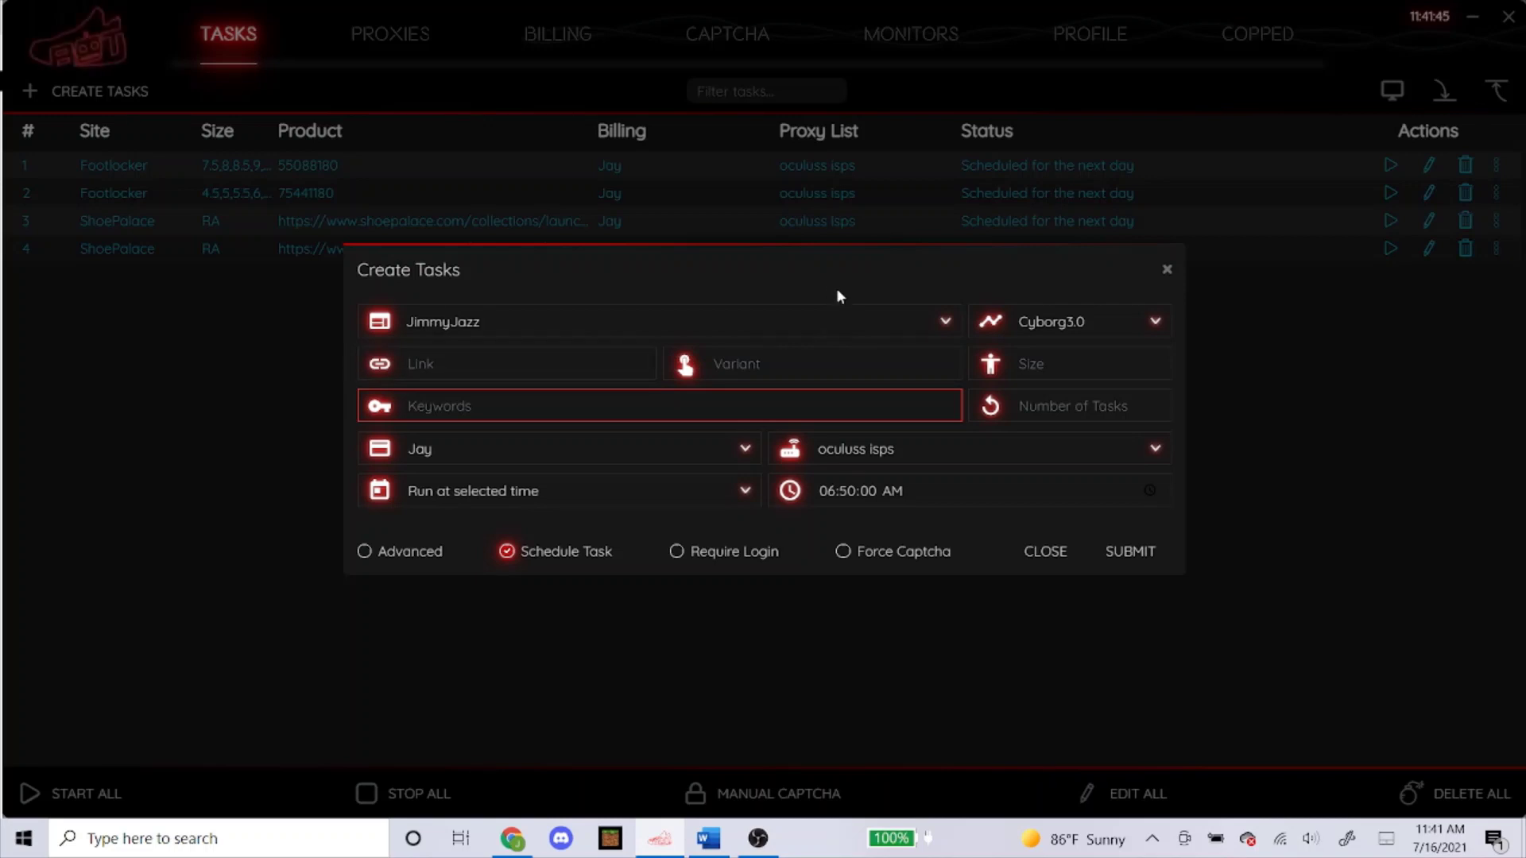
left_click(1024, 323)
left_click(474, 359)
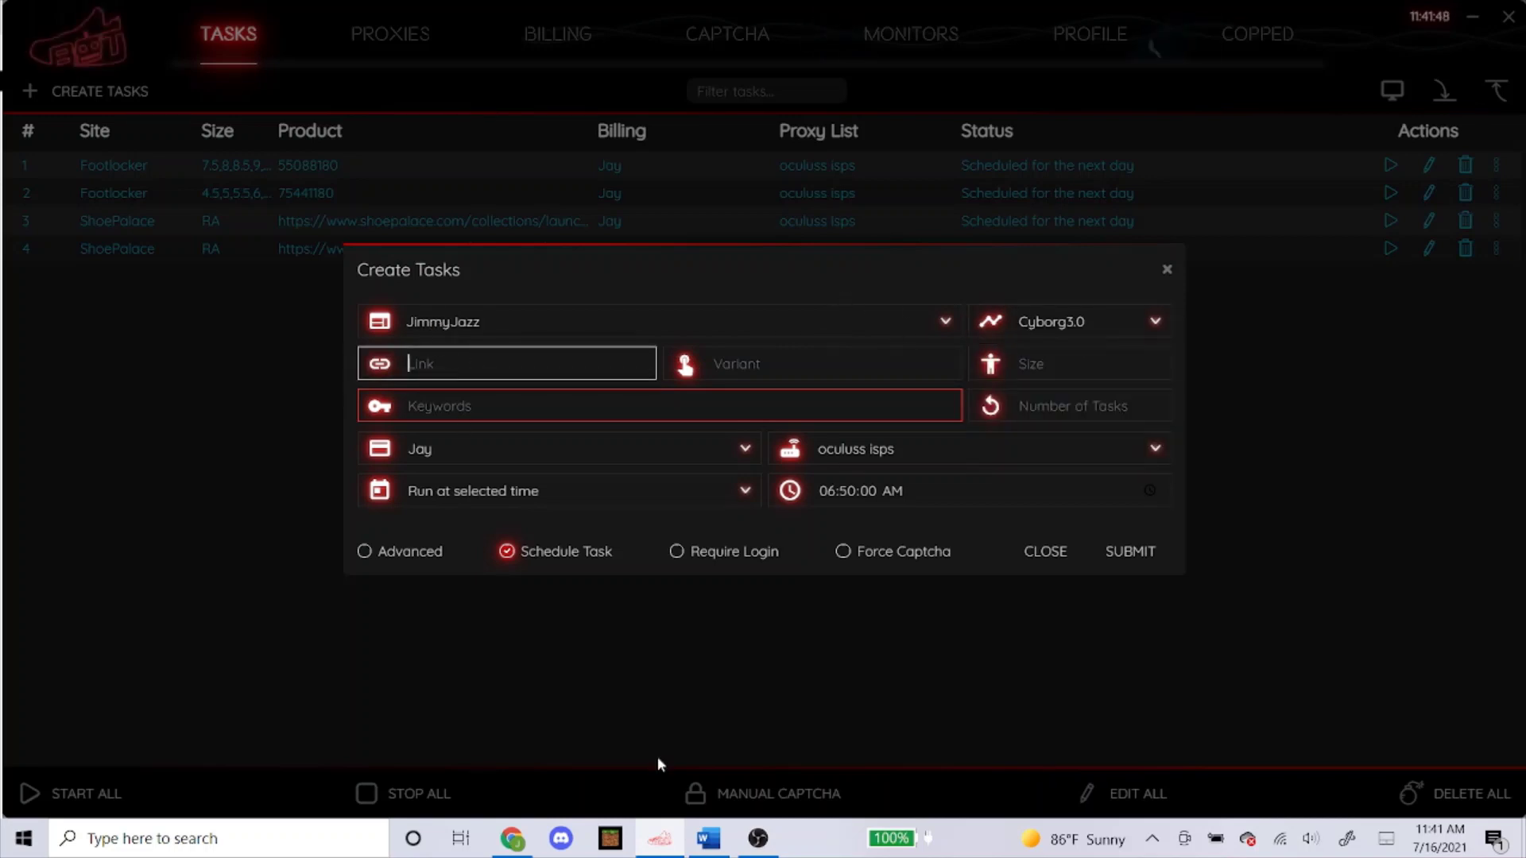
Step: Copy the Jimmy Jazz Jul 17 Air Jordan 1 Electro Orange page address for NSB's link field
left_click(513, 838)
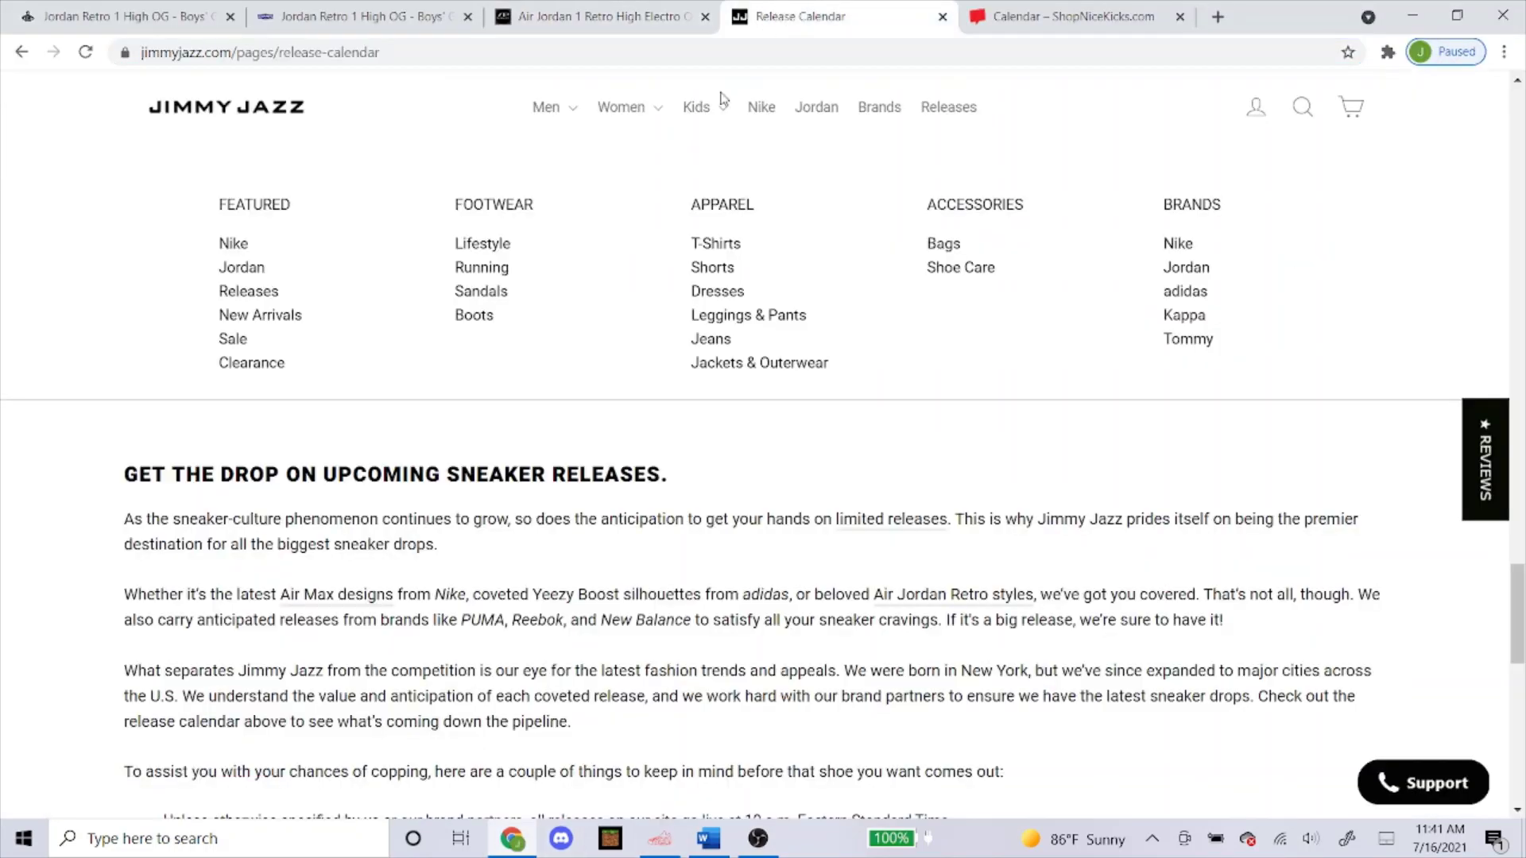
scroll(675, 183, "up", 10)
scroll(684, 541, "up", 5)
scroll(667, 589, "up", 15)
scroll(684, 577, "down", 5)
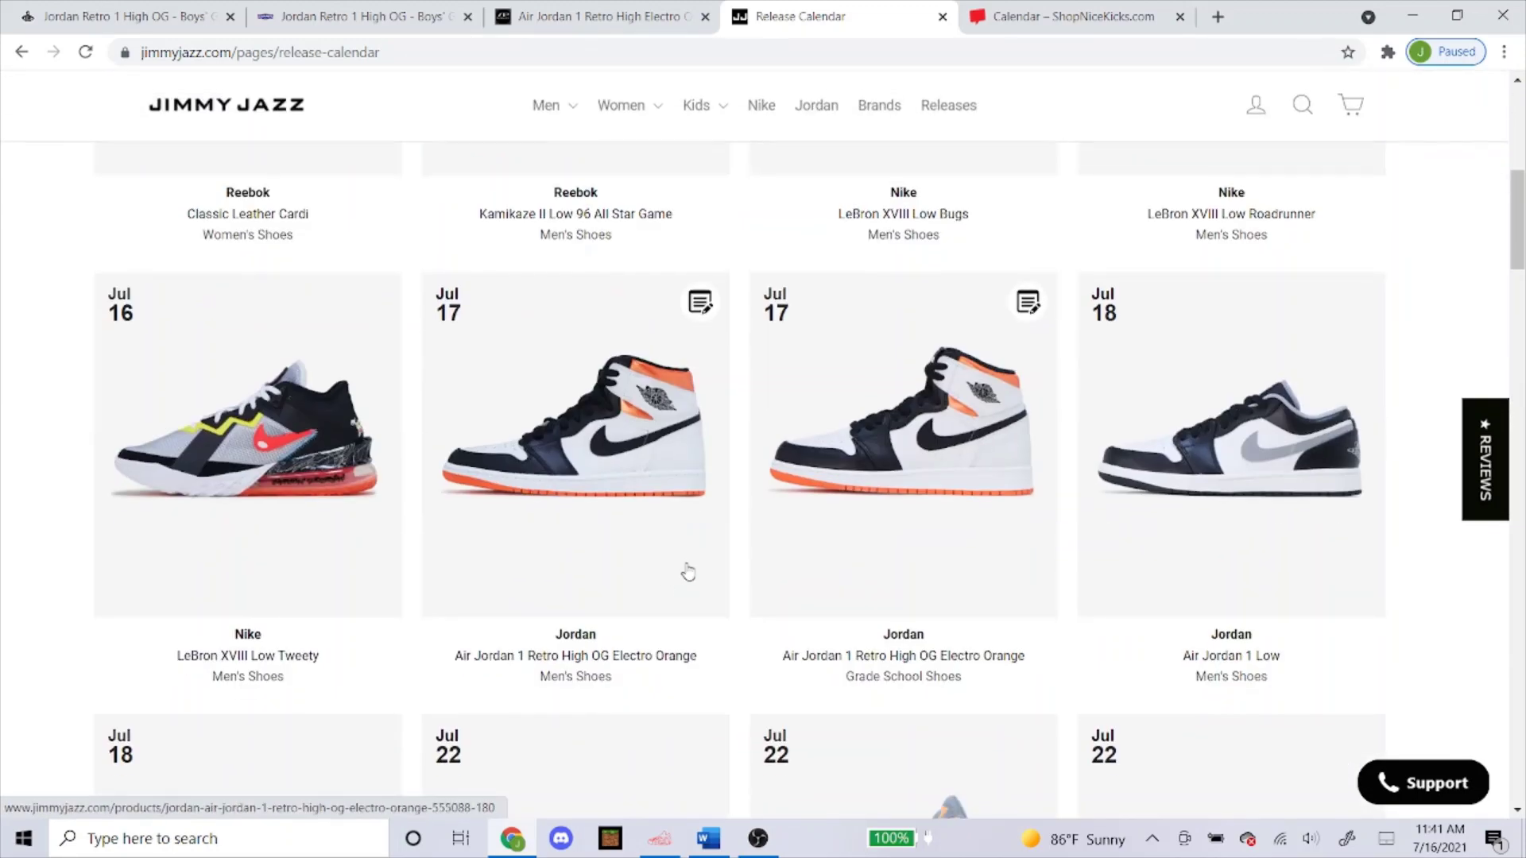
left_click(601, 465)
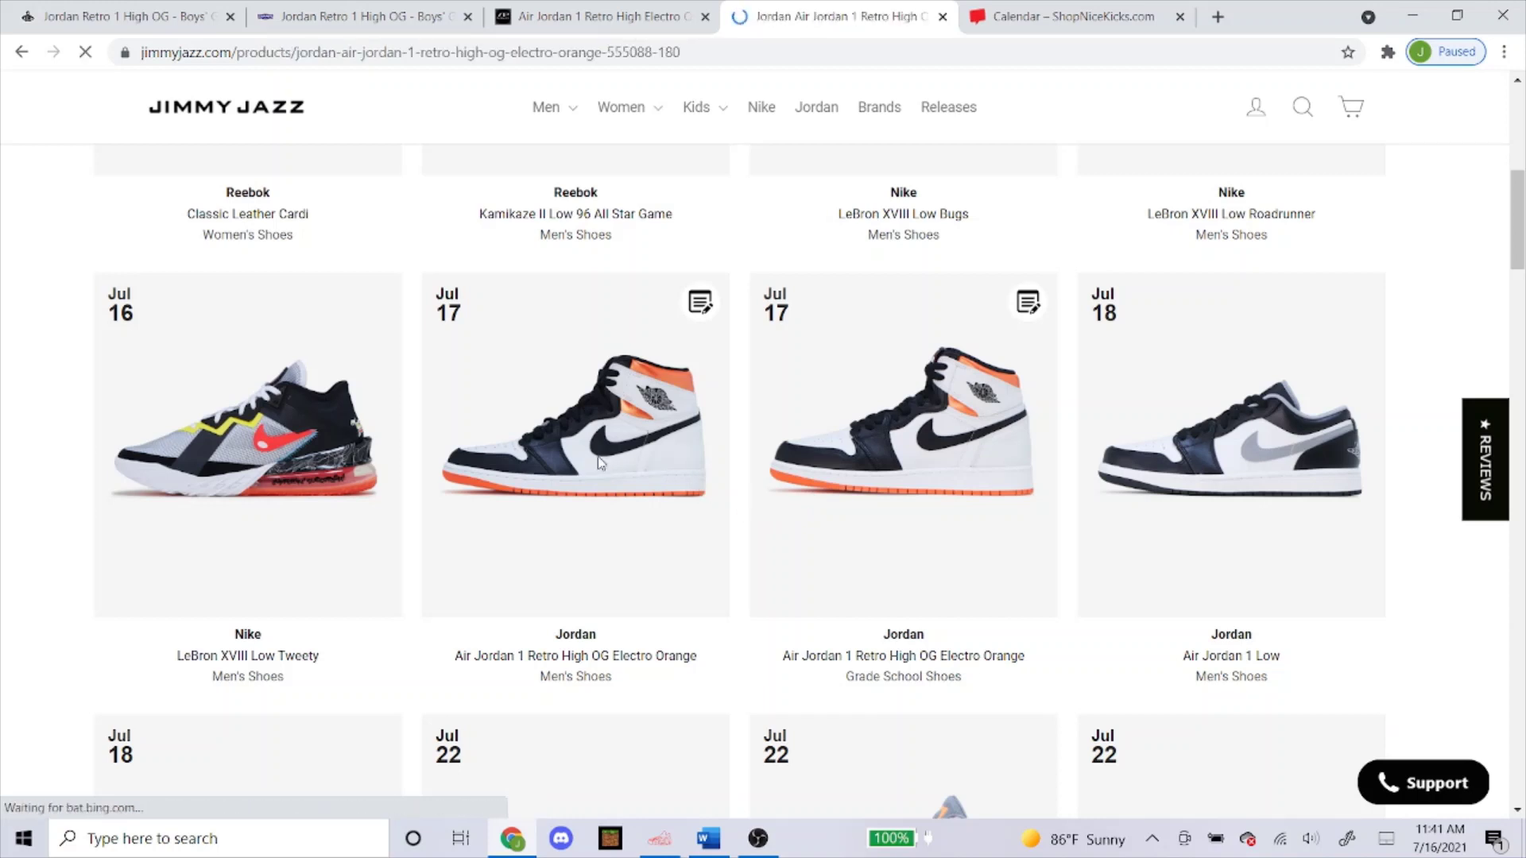
left_click(562, 51)
key("ctrl+c")
right_click(561, 52)
left_click(616, 164)
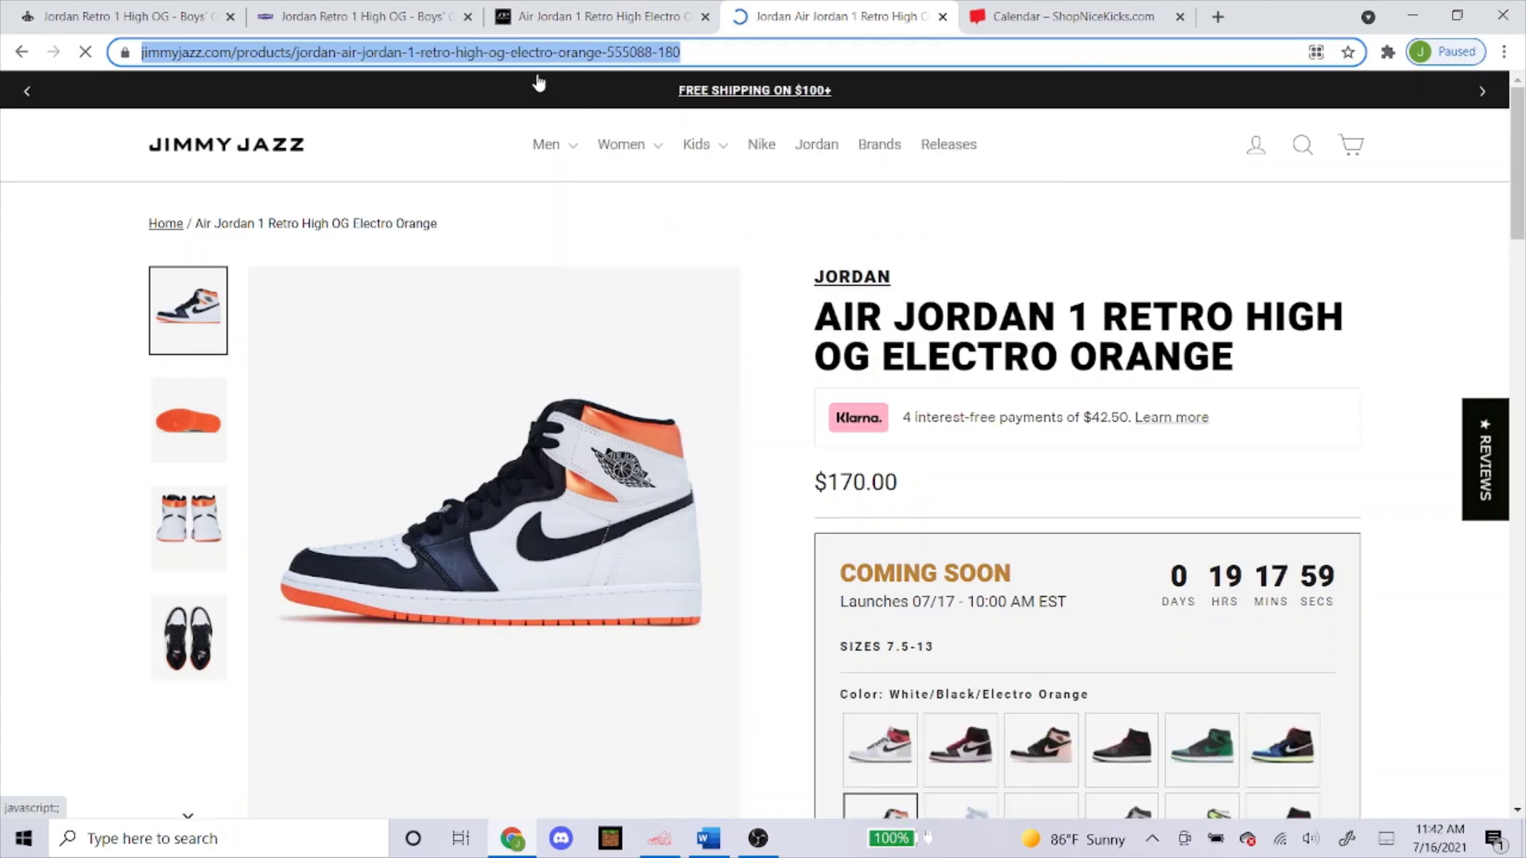
left_click(660, 839)
left_click(427, 367)
right_click(429, 365)
Step: Paste the Jimmy Jazz link into the task and set its proxy list to No Proxy
left_click(469, 405)
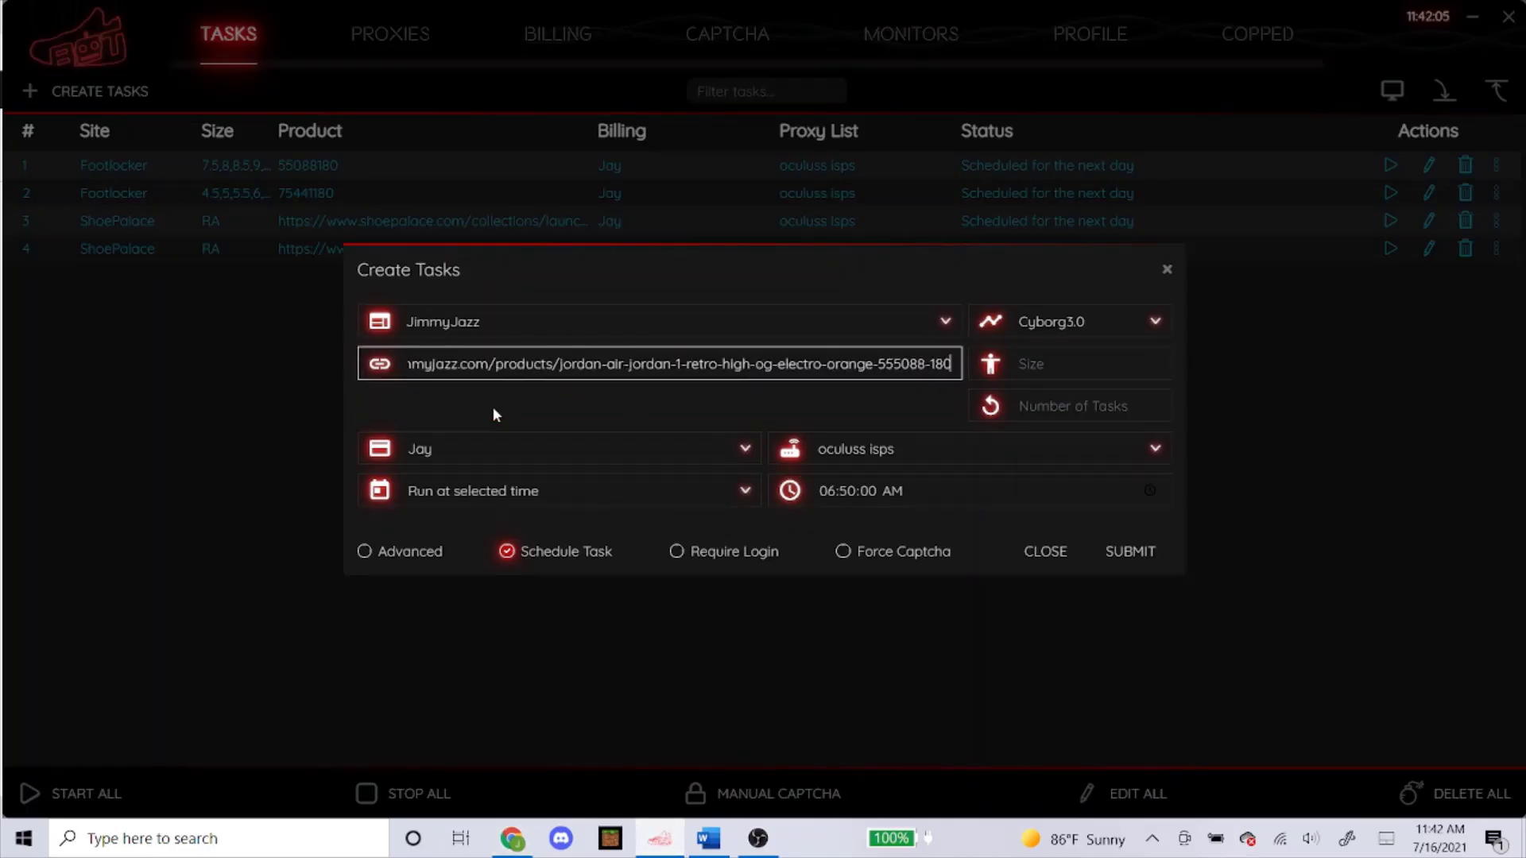
left_click(562, 288)
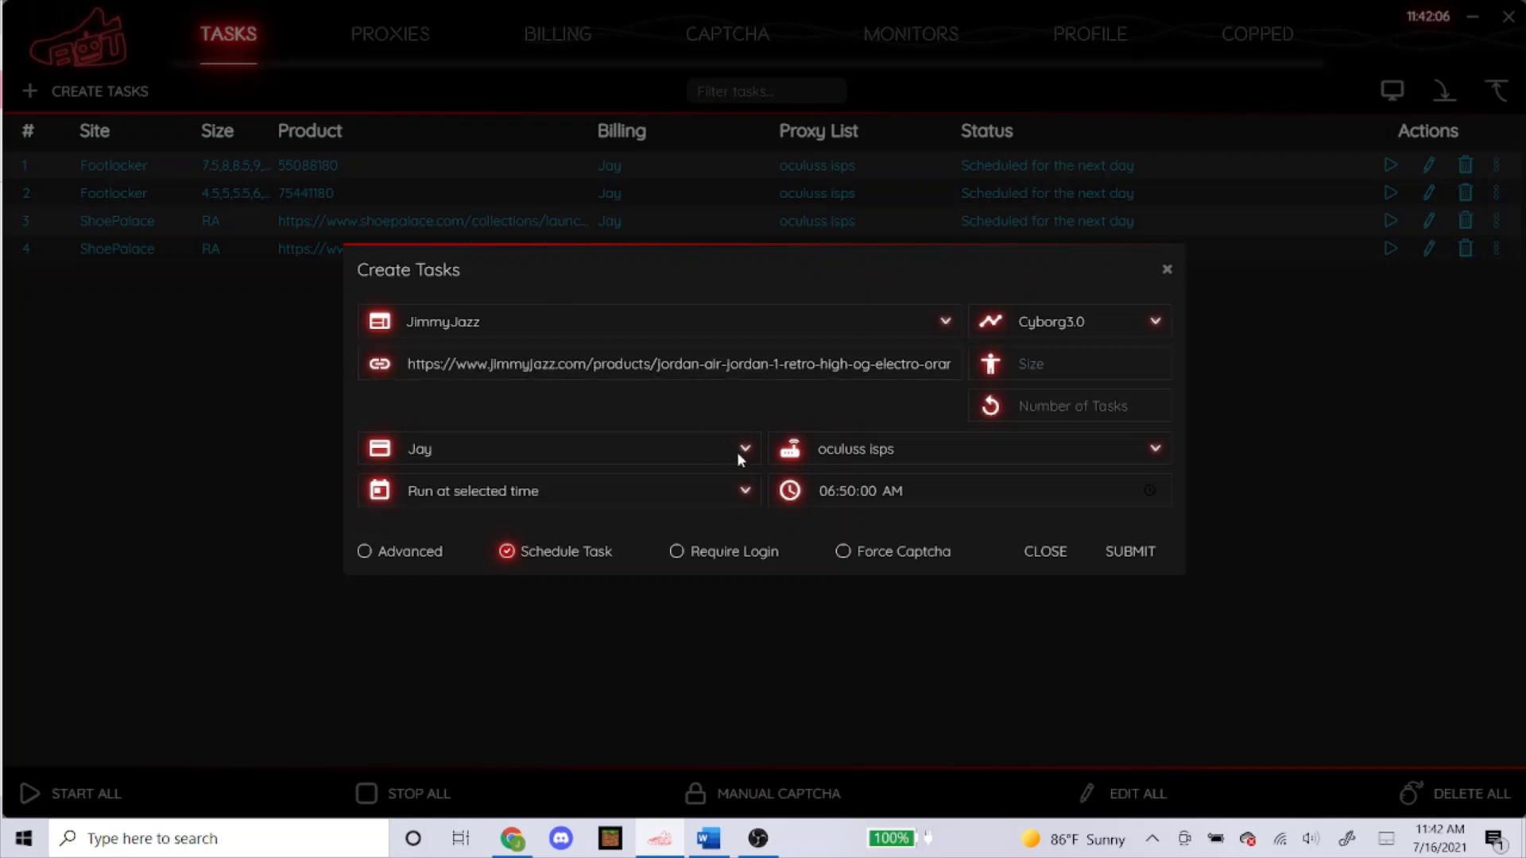
left_click(849, 449)
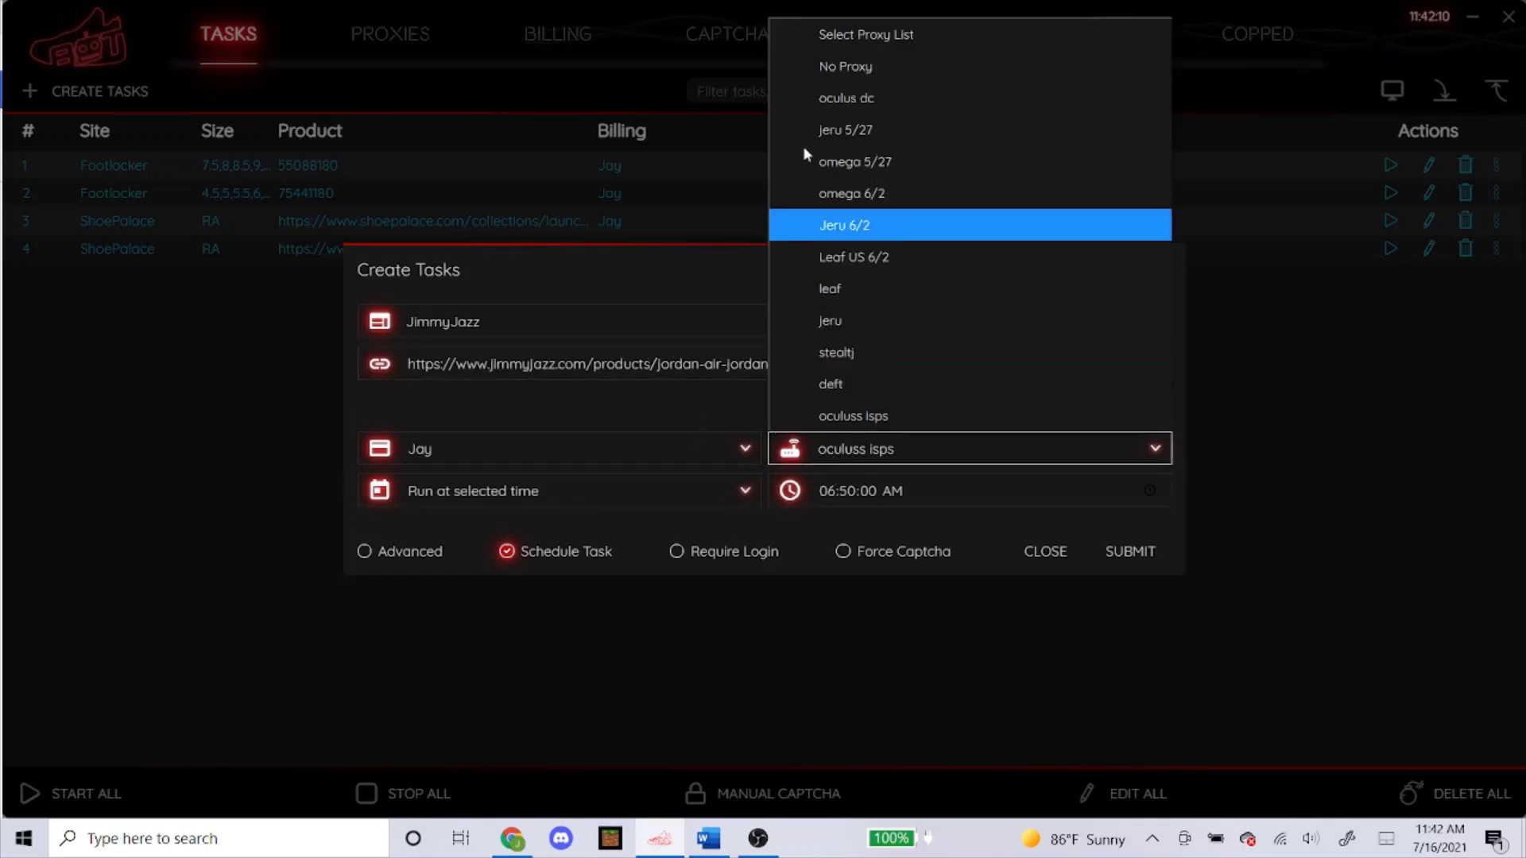
left_click(860, 69)
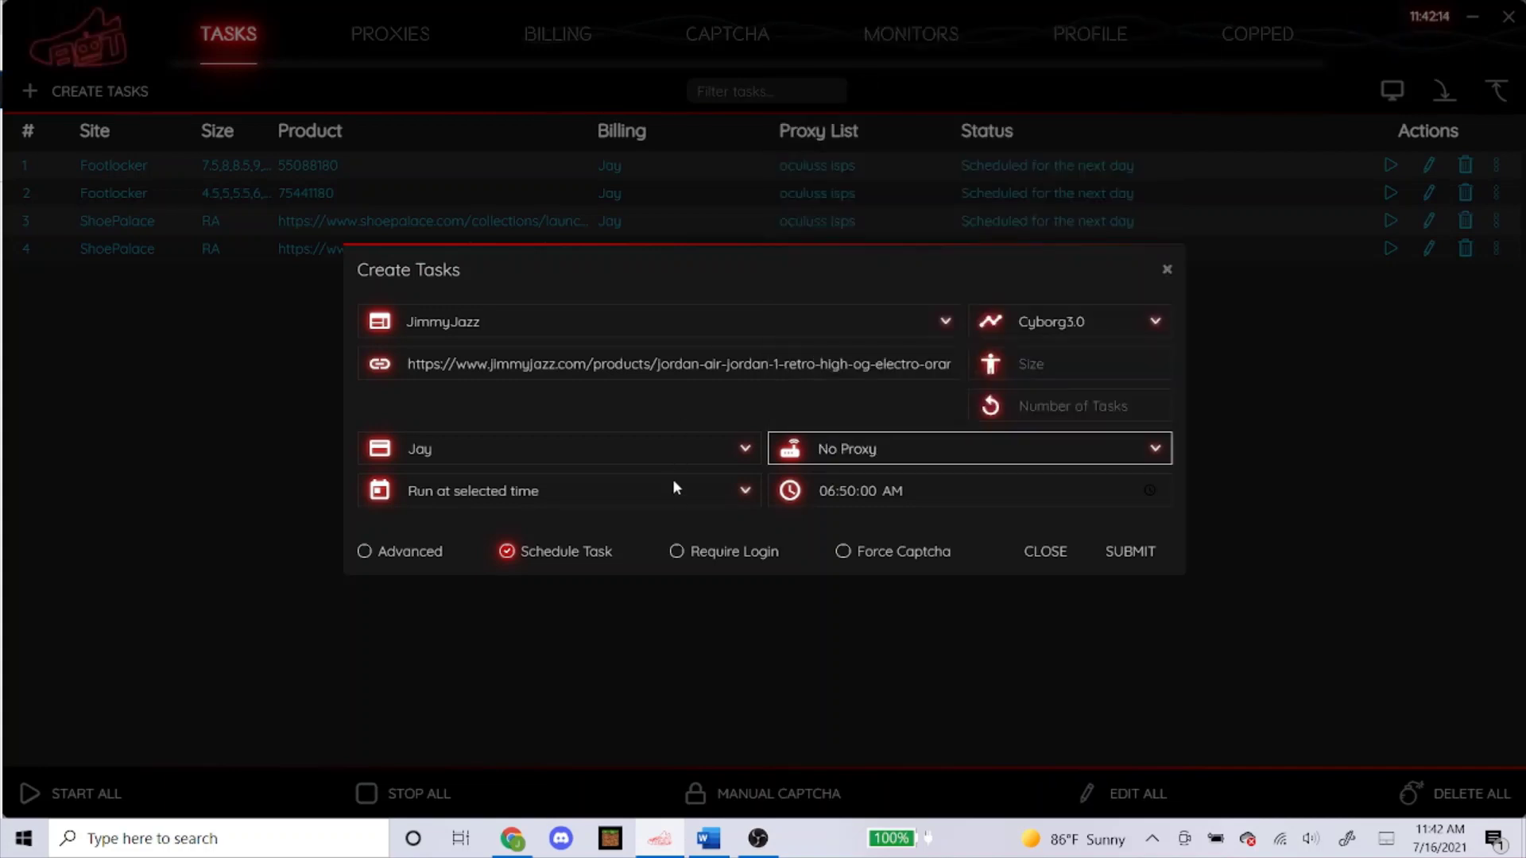
left_click(698, 431)
Step: Set the start time to 06:52:00 AM and submit the JimmyJazz task
left_click(856, 490)
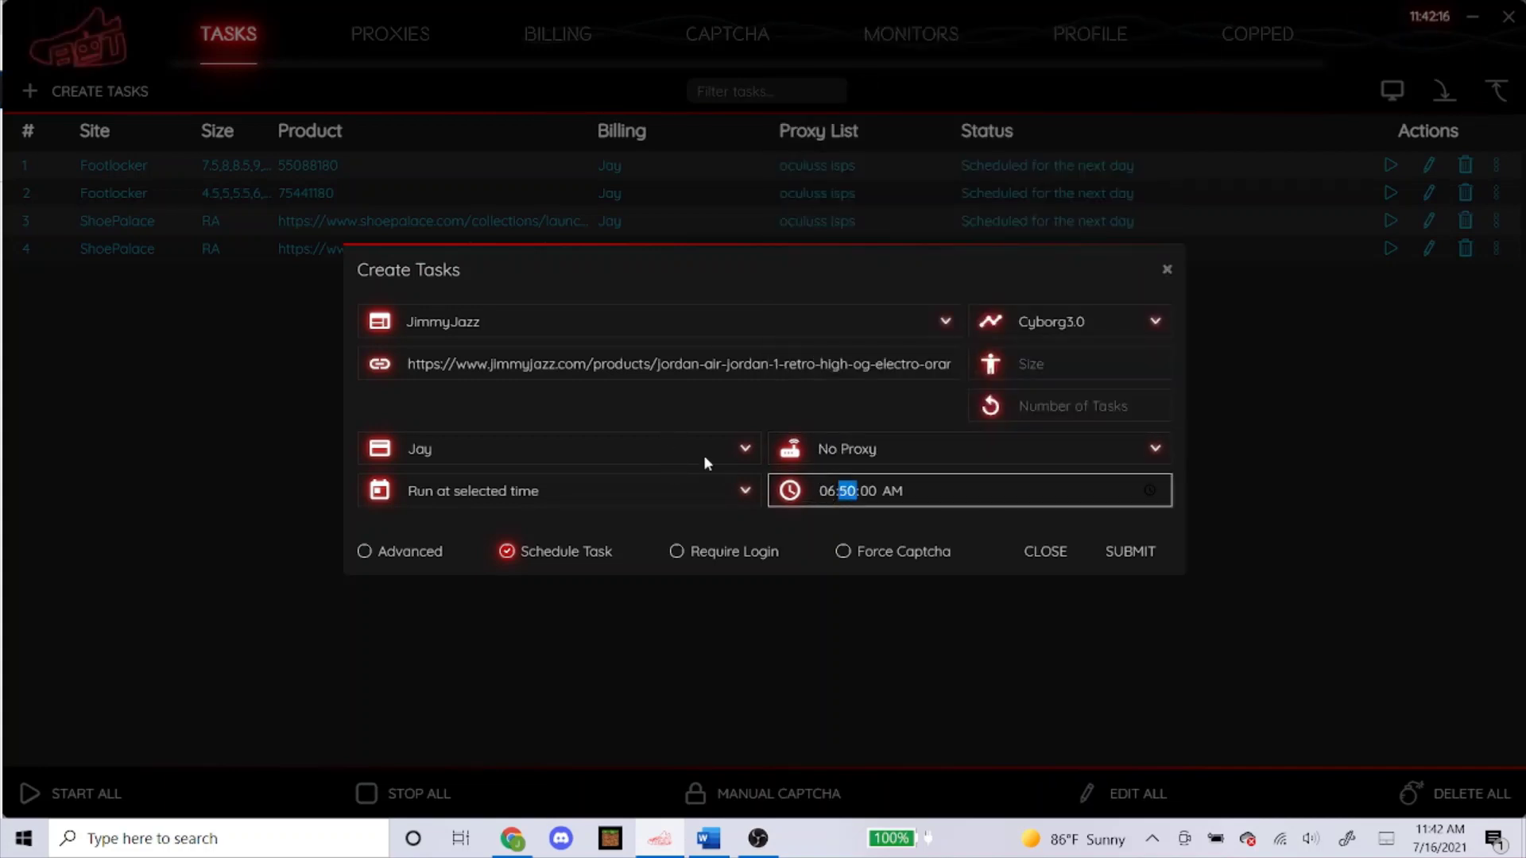
type("52")
left_click(652, 407)
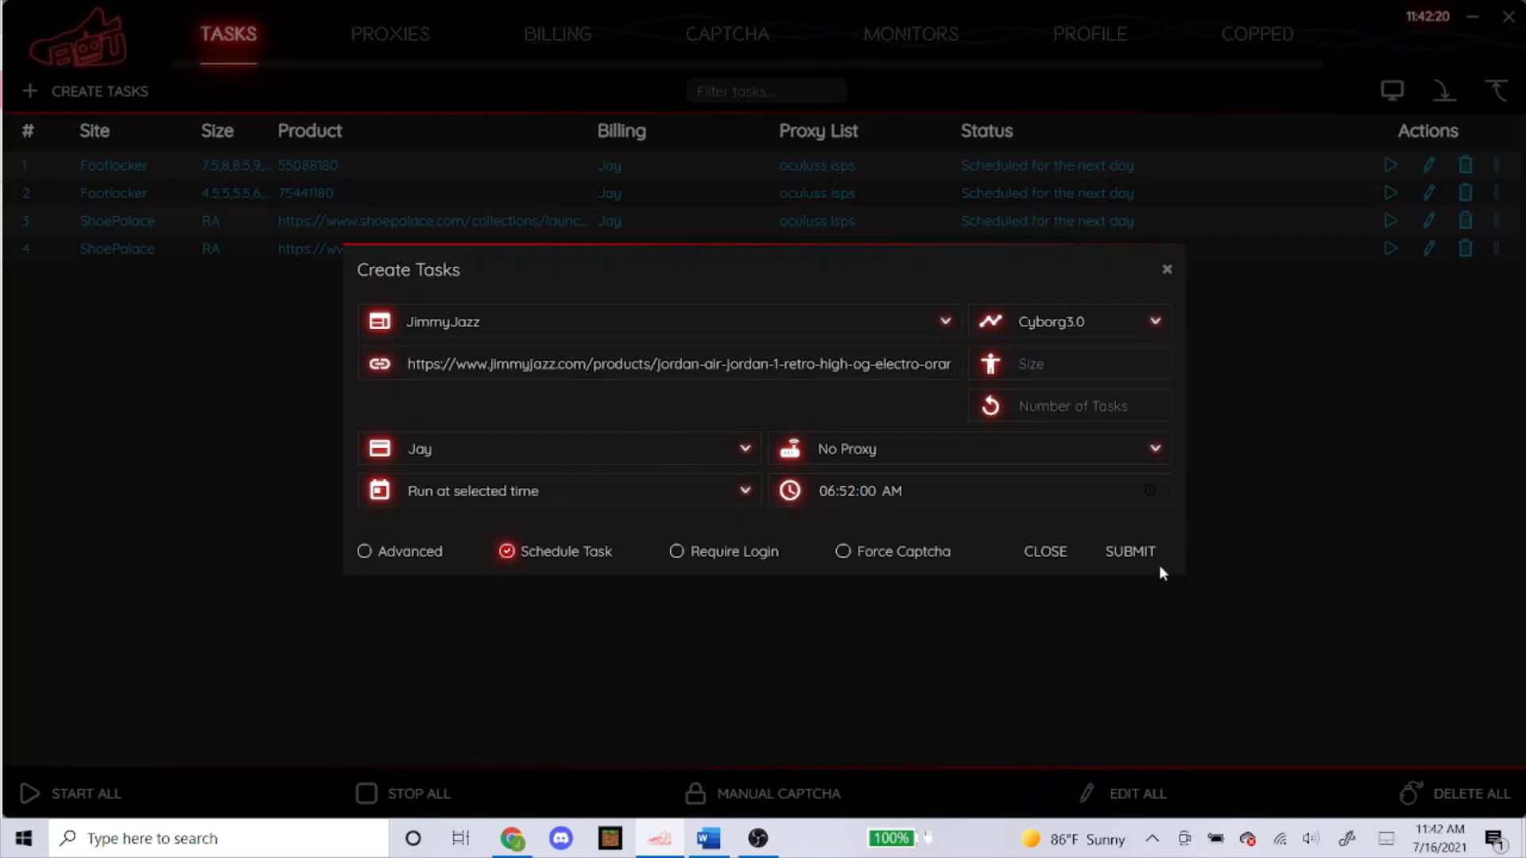
left_click(1131, 552)
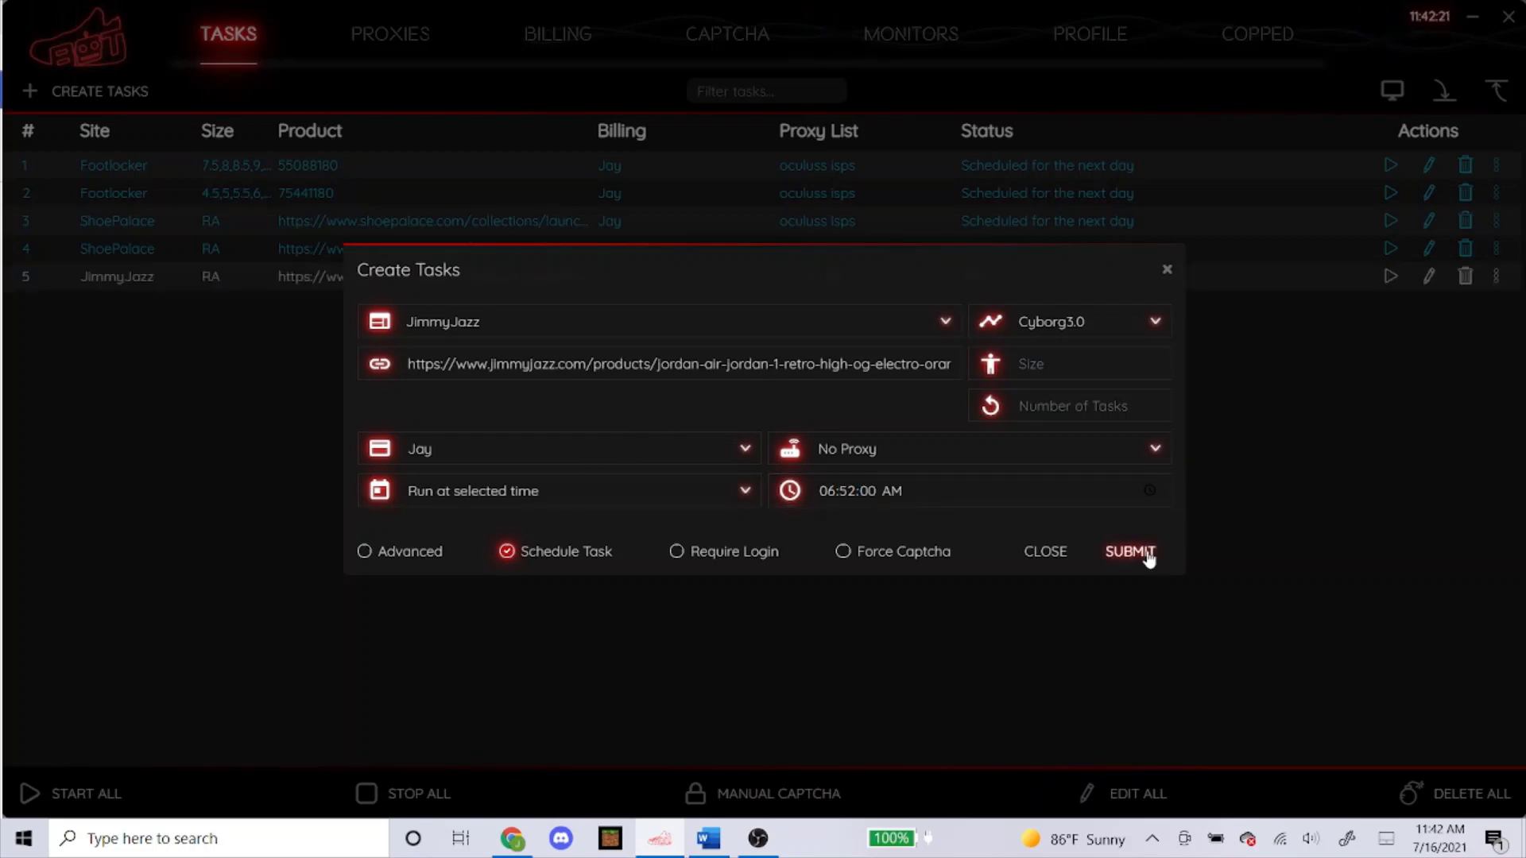
Step: Set the next task's site to ShopNiceKicks by searching 'shopnice'
left_click(535, 322)
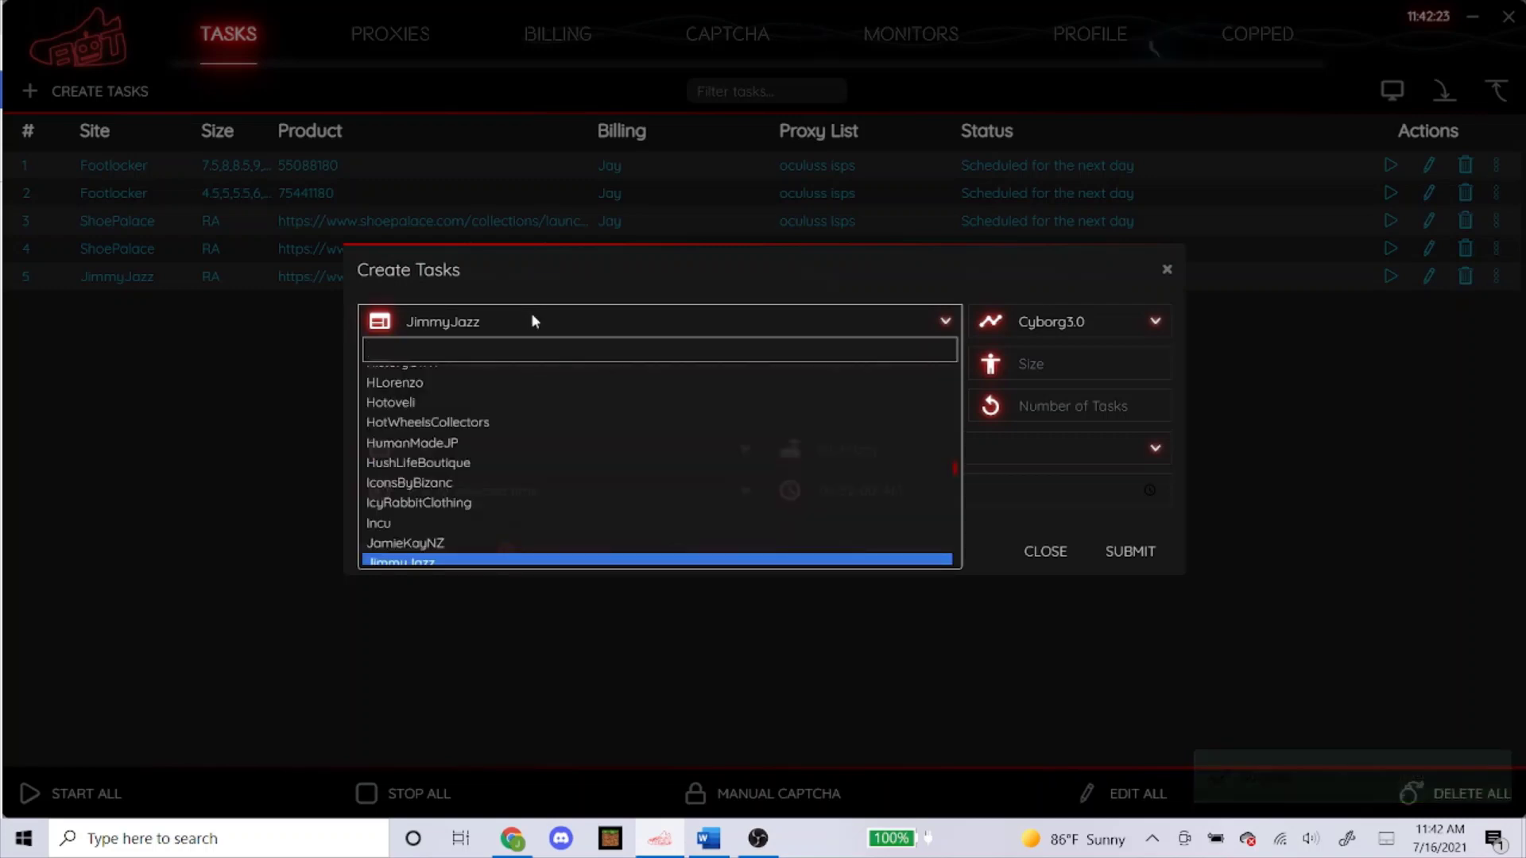
type("shopnice")
key("Return")
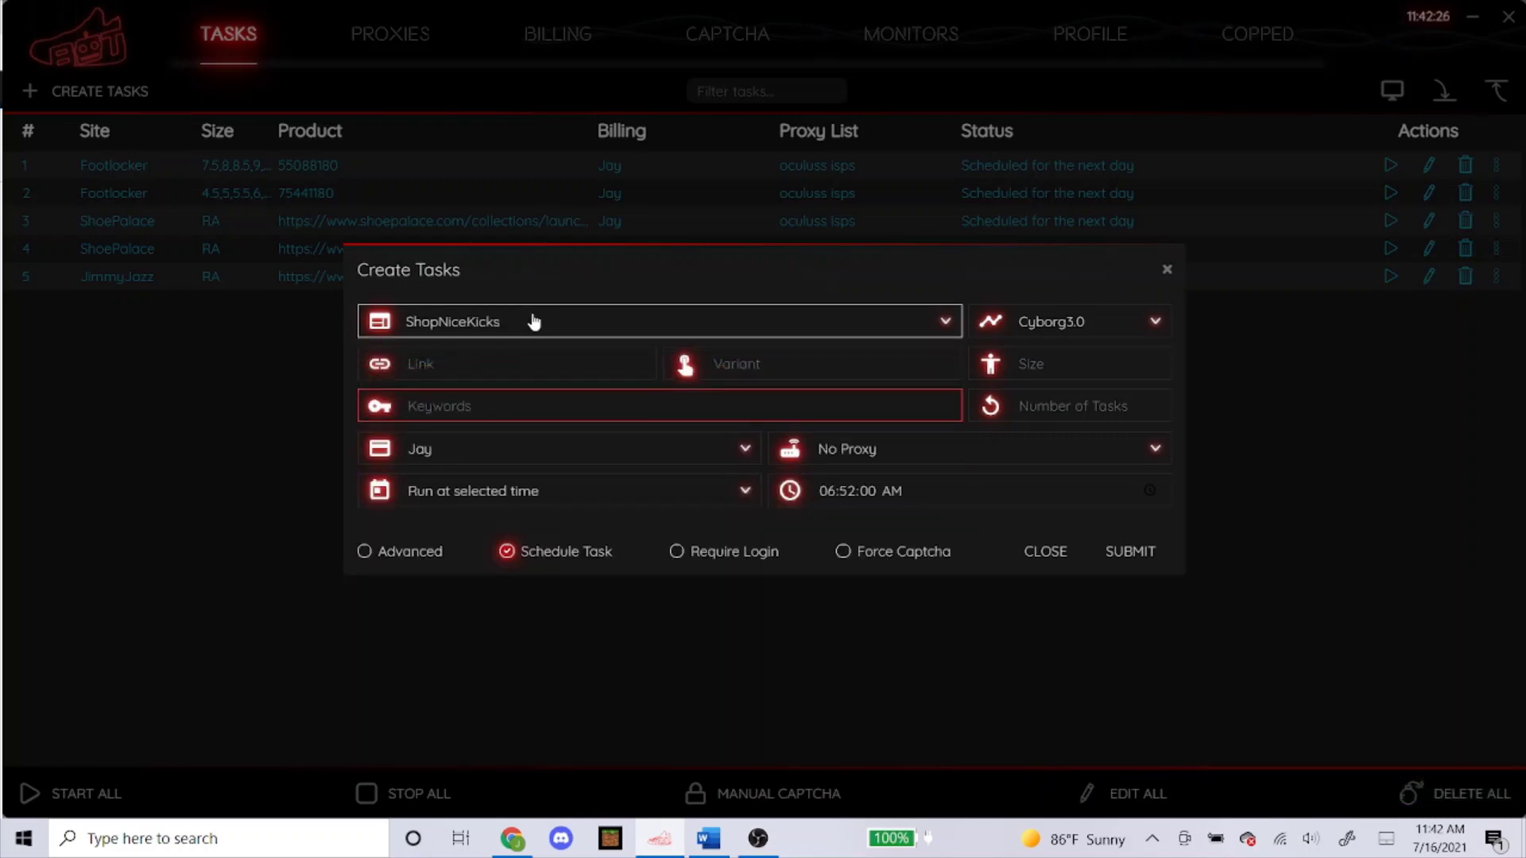
Step: Copy the address of ShopNiceKicks' $170 Air Jordan 1 High OG Electro Orange page
left_click(512, 839)
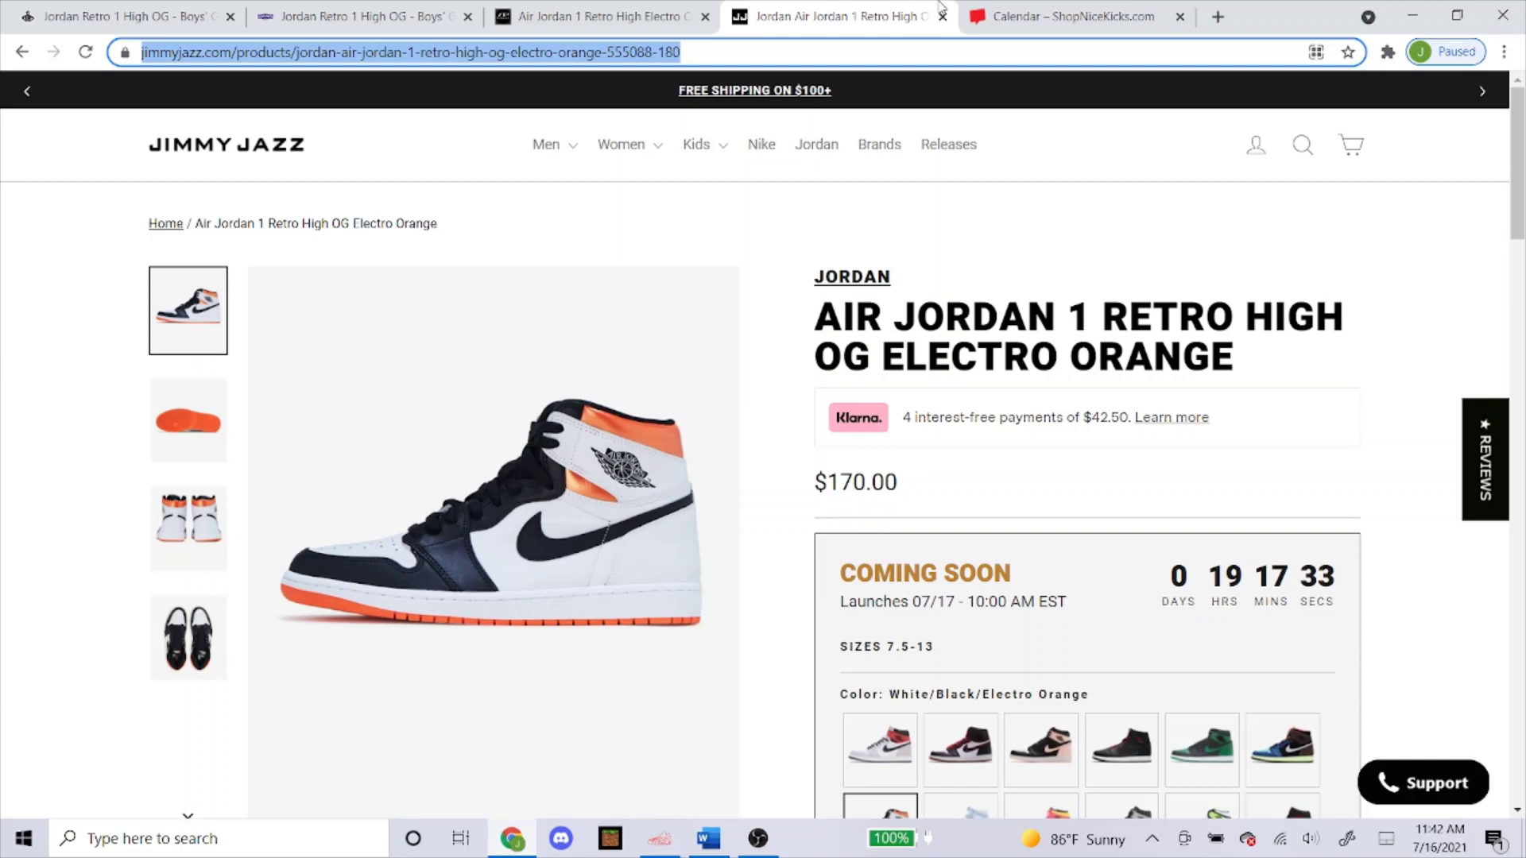
left_click(1073, 16)
scroll(593, 396, "down", 5)
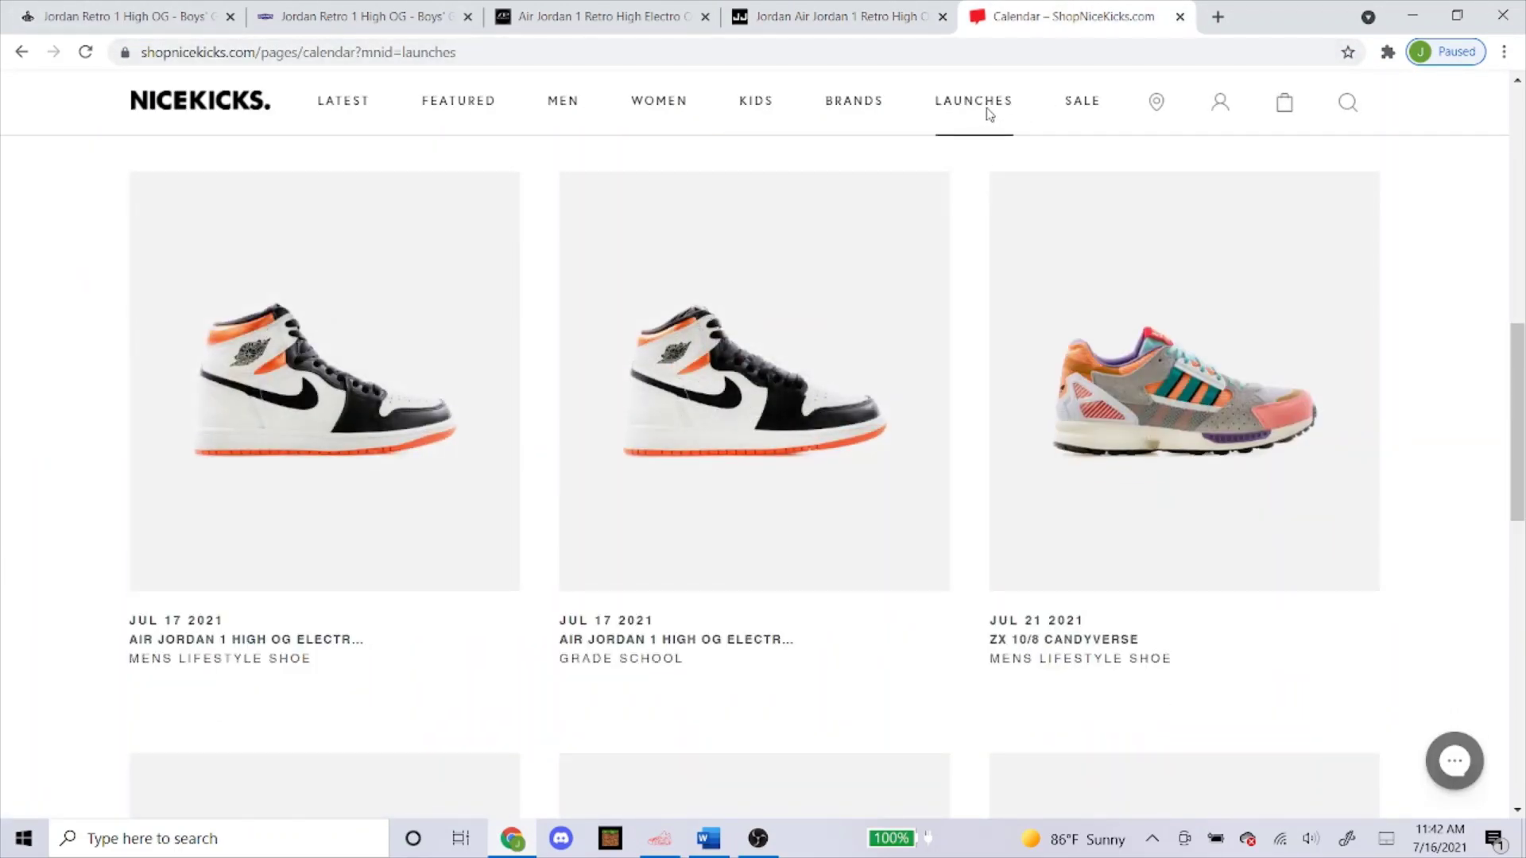
left_click(234, 450)
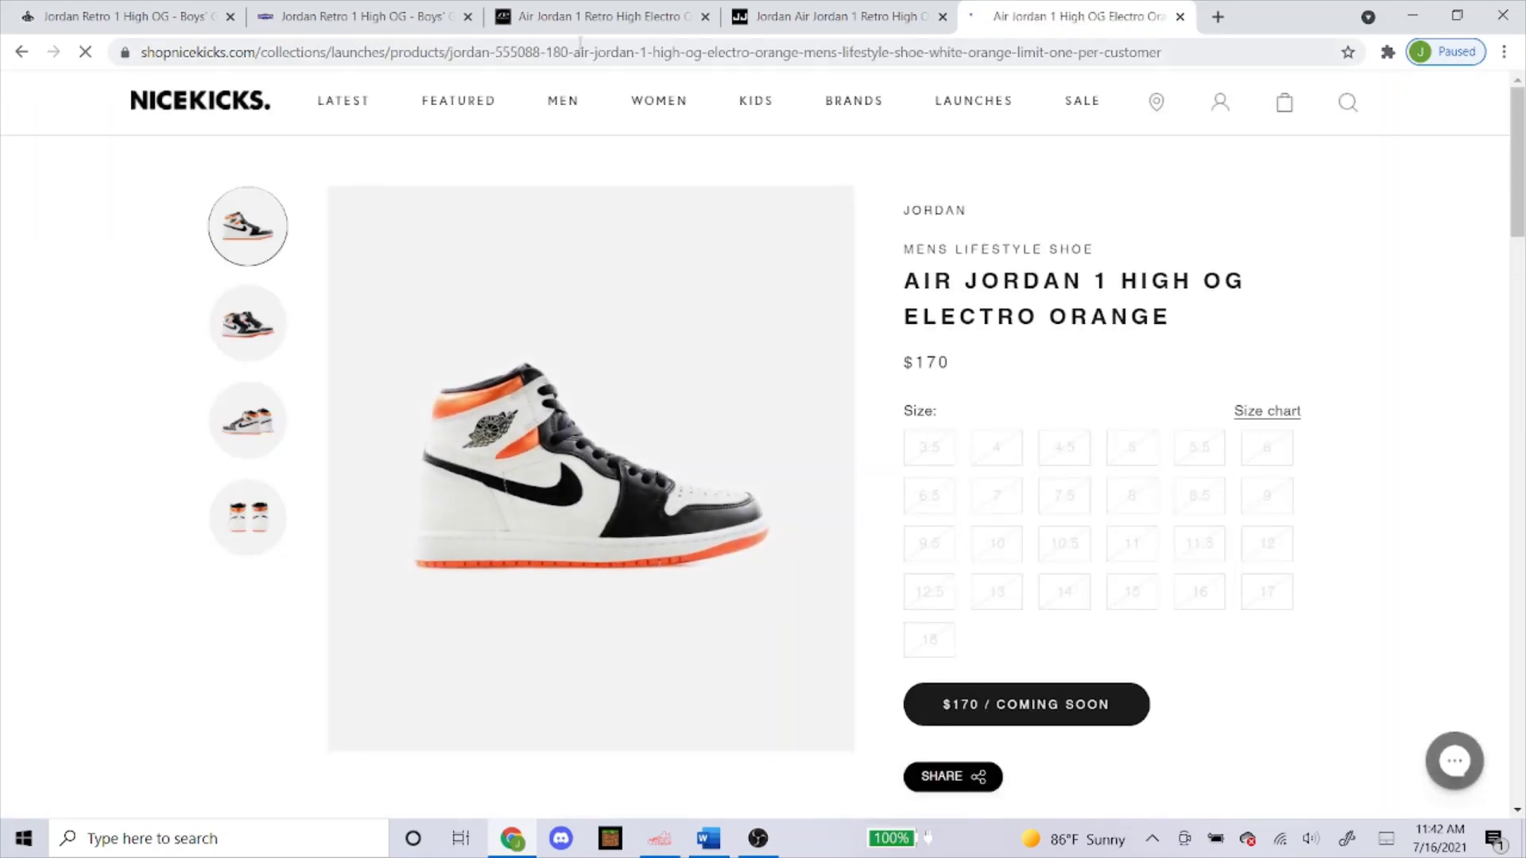
left_click(580, 51)
right_click(581, 51)
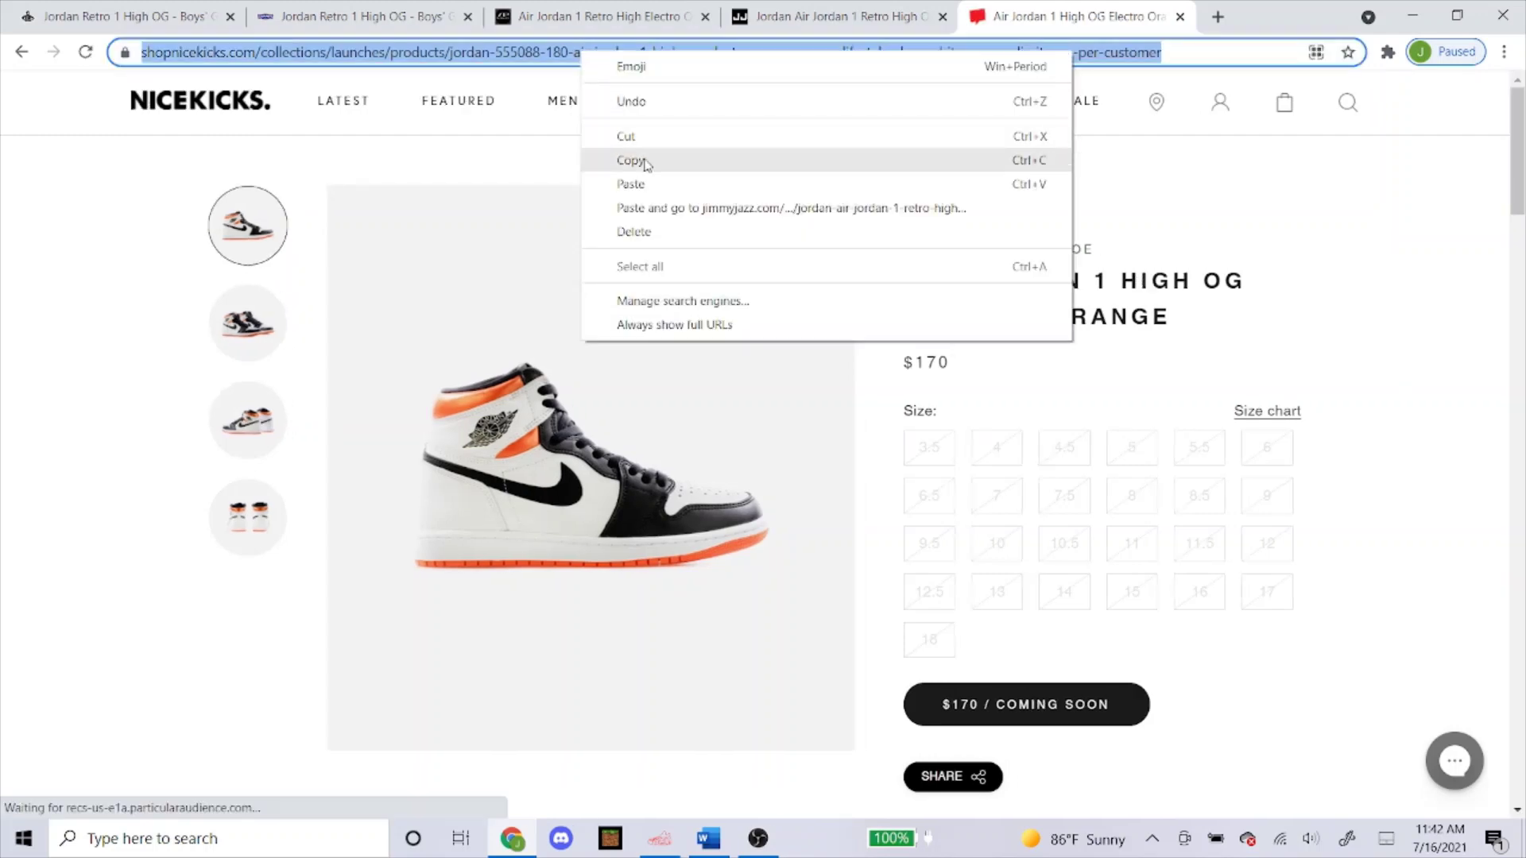
left_click(645, 161)
Step: Paste the ShopNiceKicks link into the task and choose the oculuss isps proxy list
left_click(659, 838)
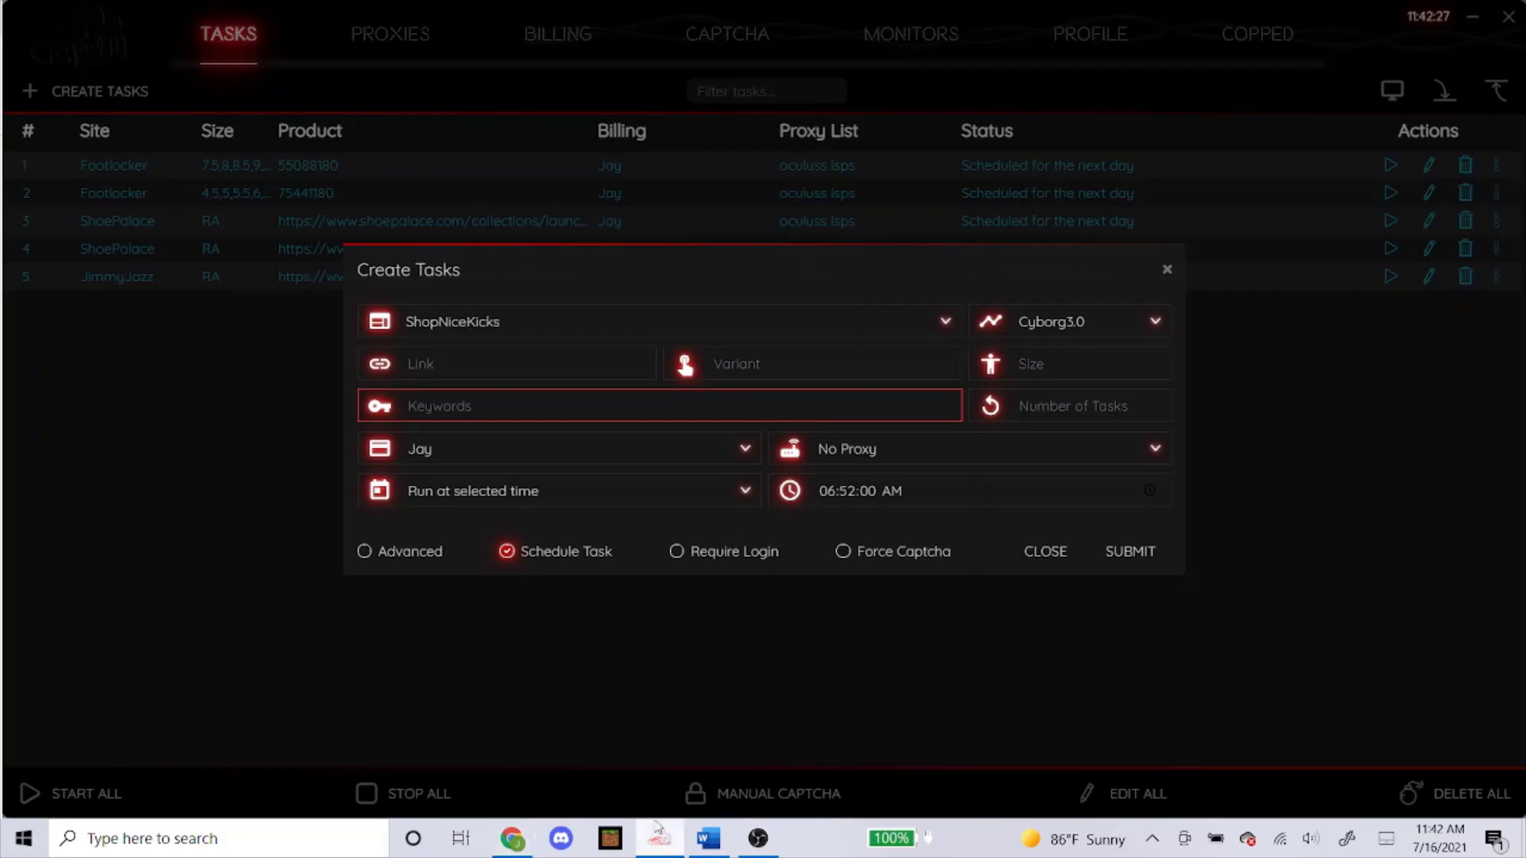
right_click(467, 364)
left_click(500, 403)
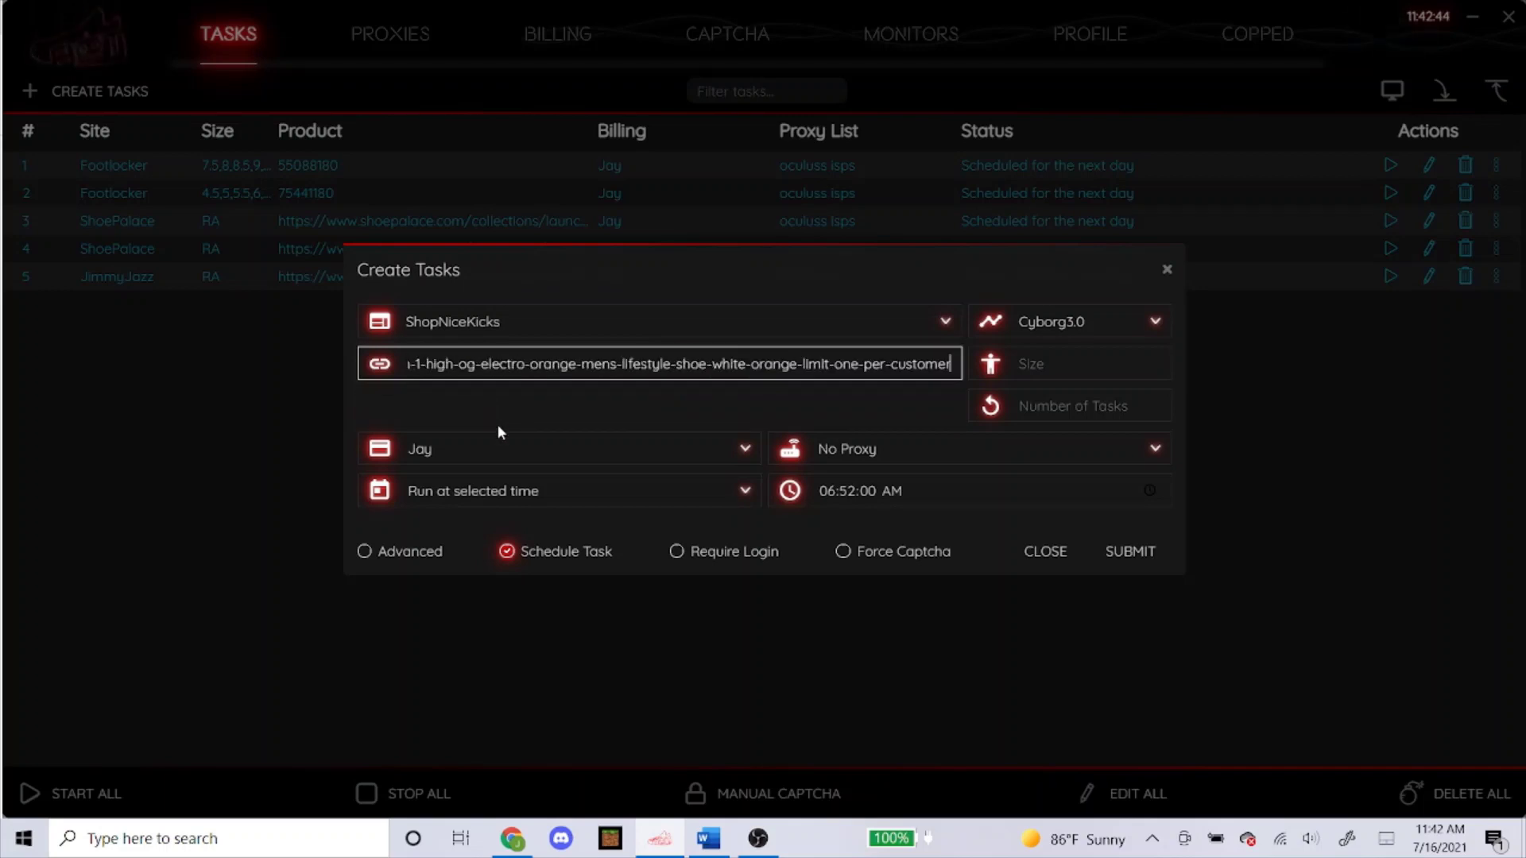
left_click(957, 448)
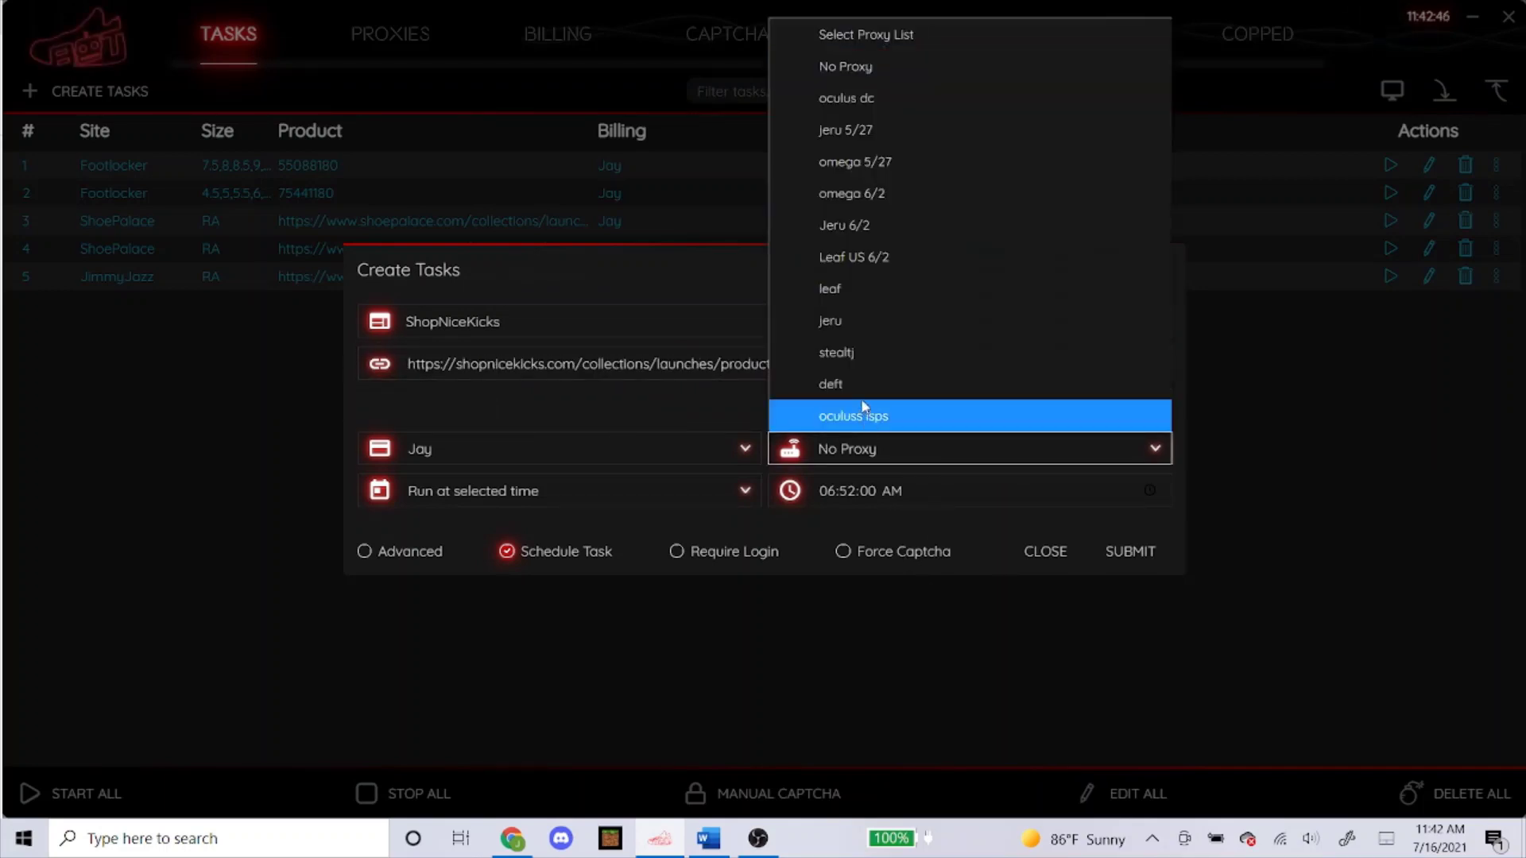
left_click(875, 416)
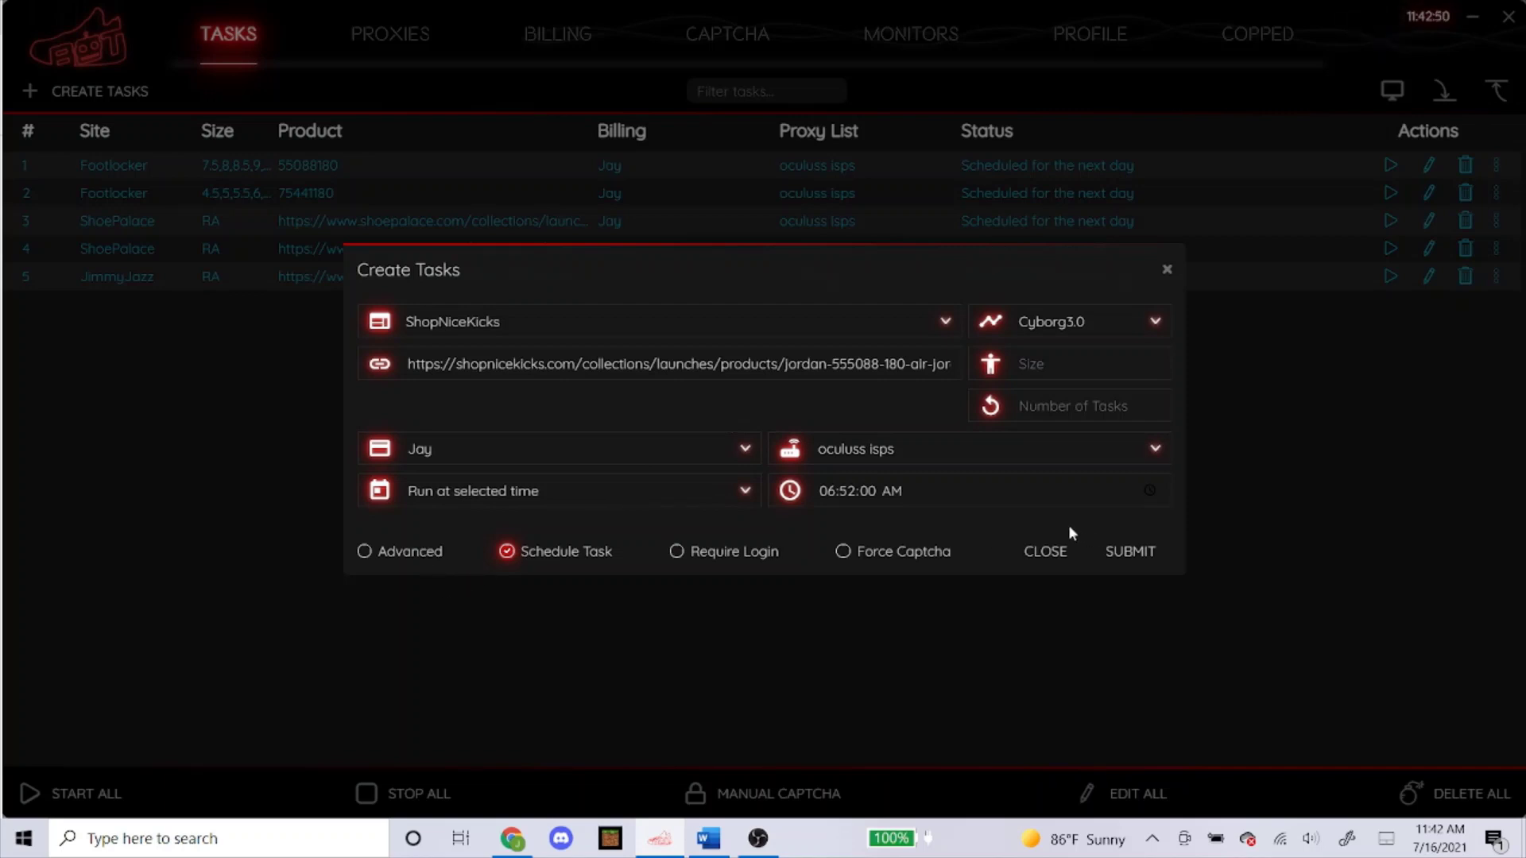
Step: Set the start time to 06:55:00 AM, submit the ShopNiceKicks task, and close the form
left_click(842, 495)
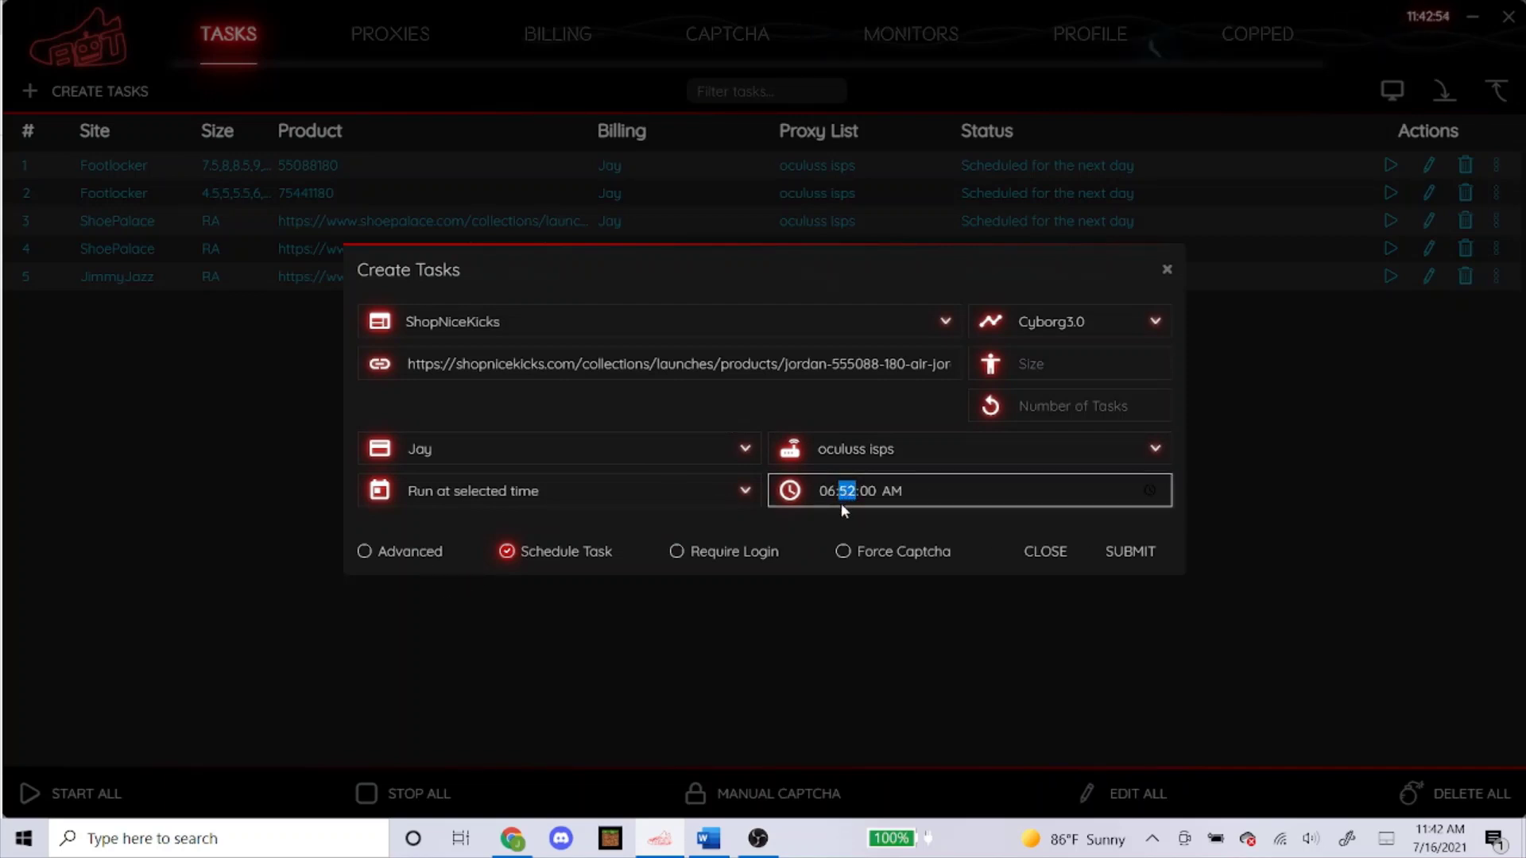
type("55")
left_click(545, 394)
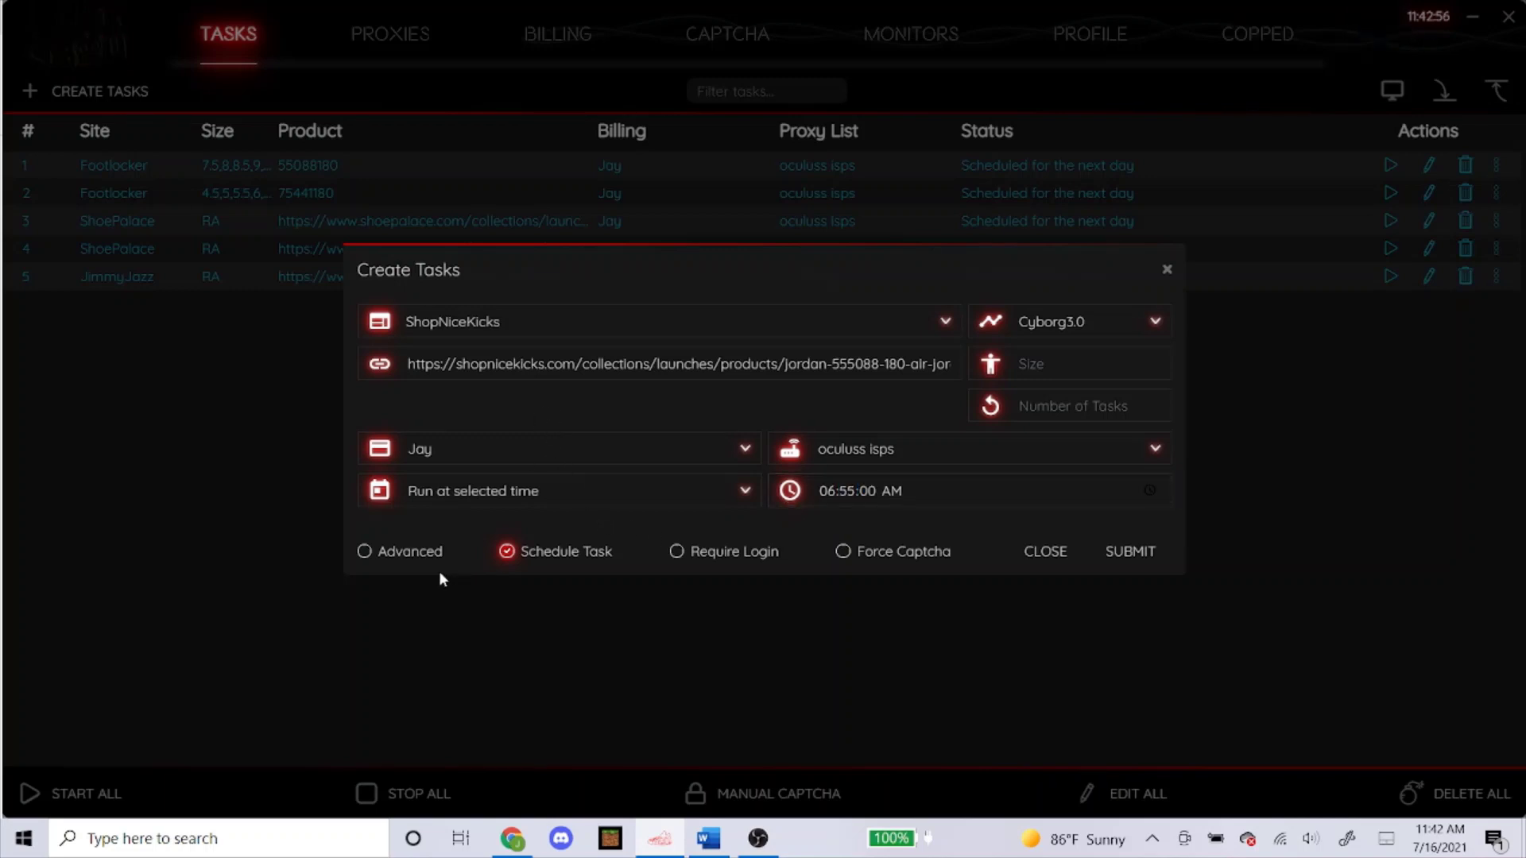
left_click(1129, 552)
left_click(1024, 569)
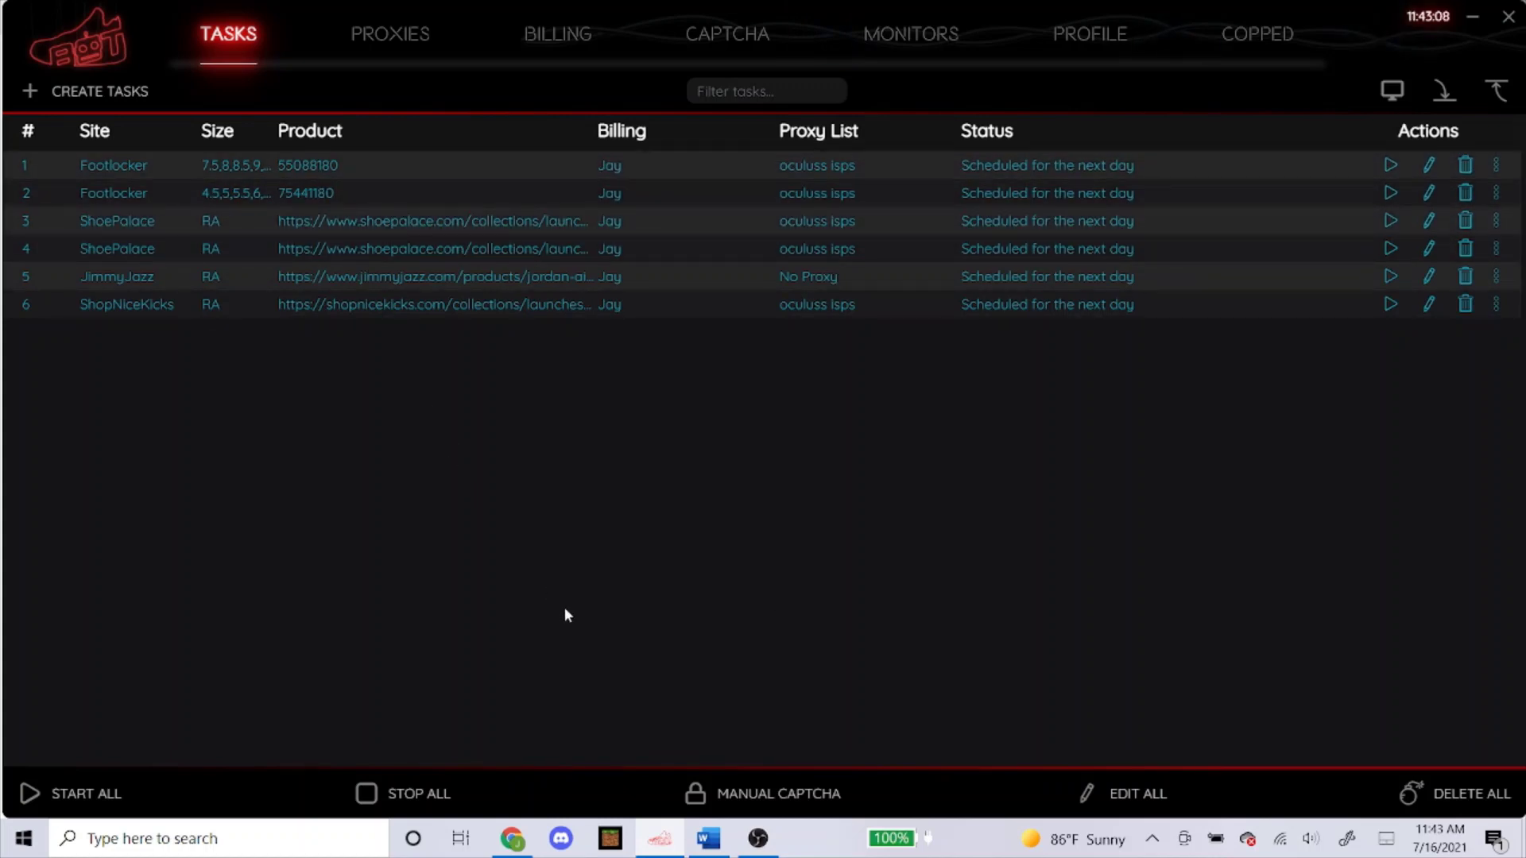
left_click(708, 839)
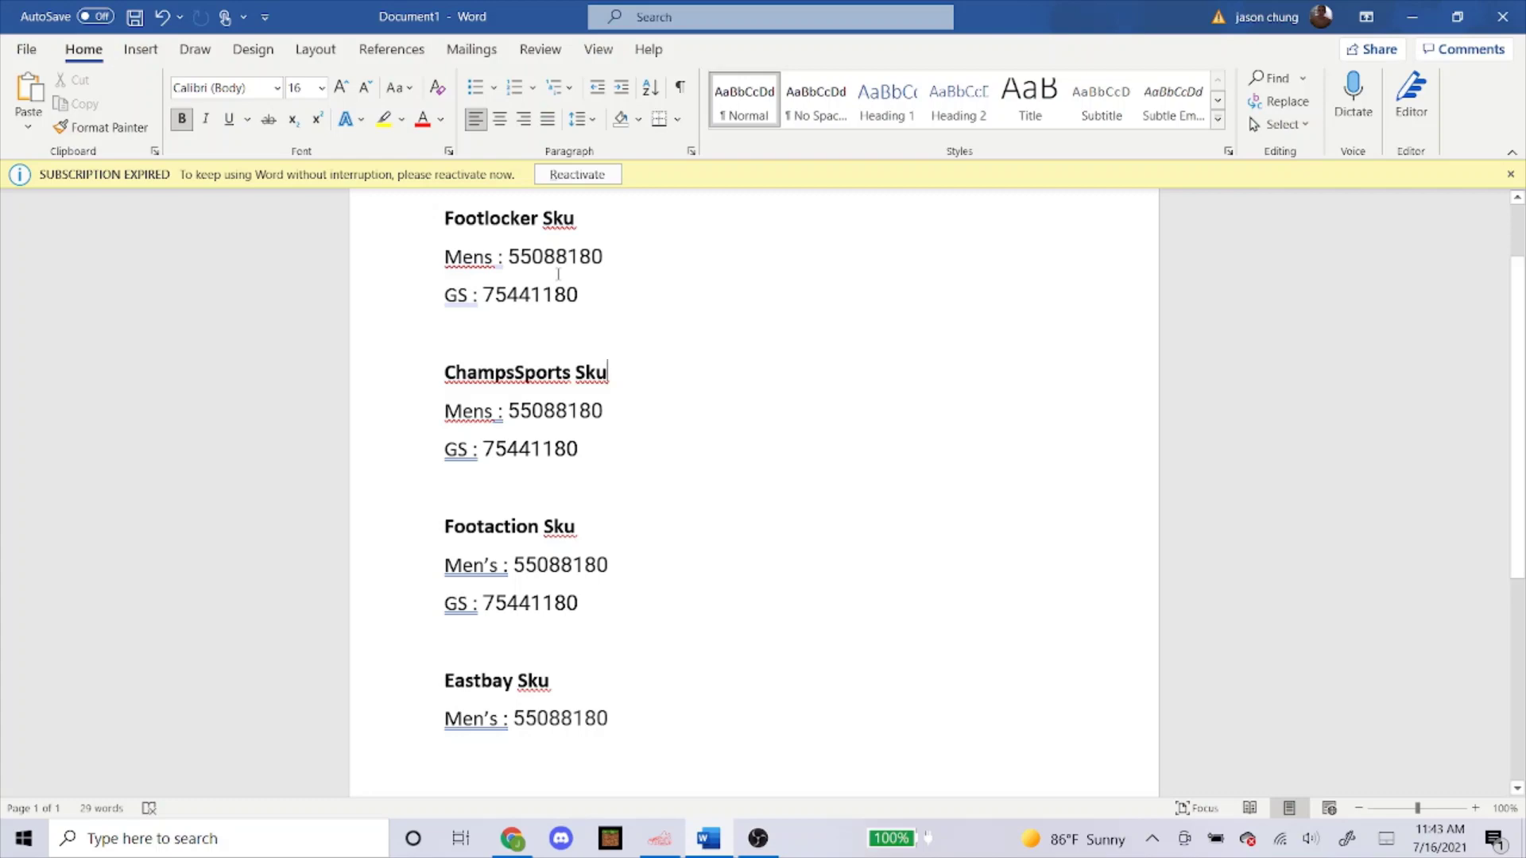
left_click(659, 838)
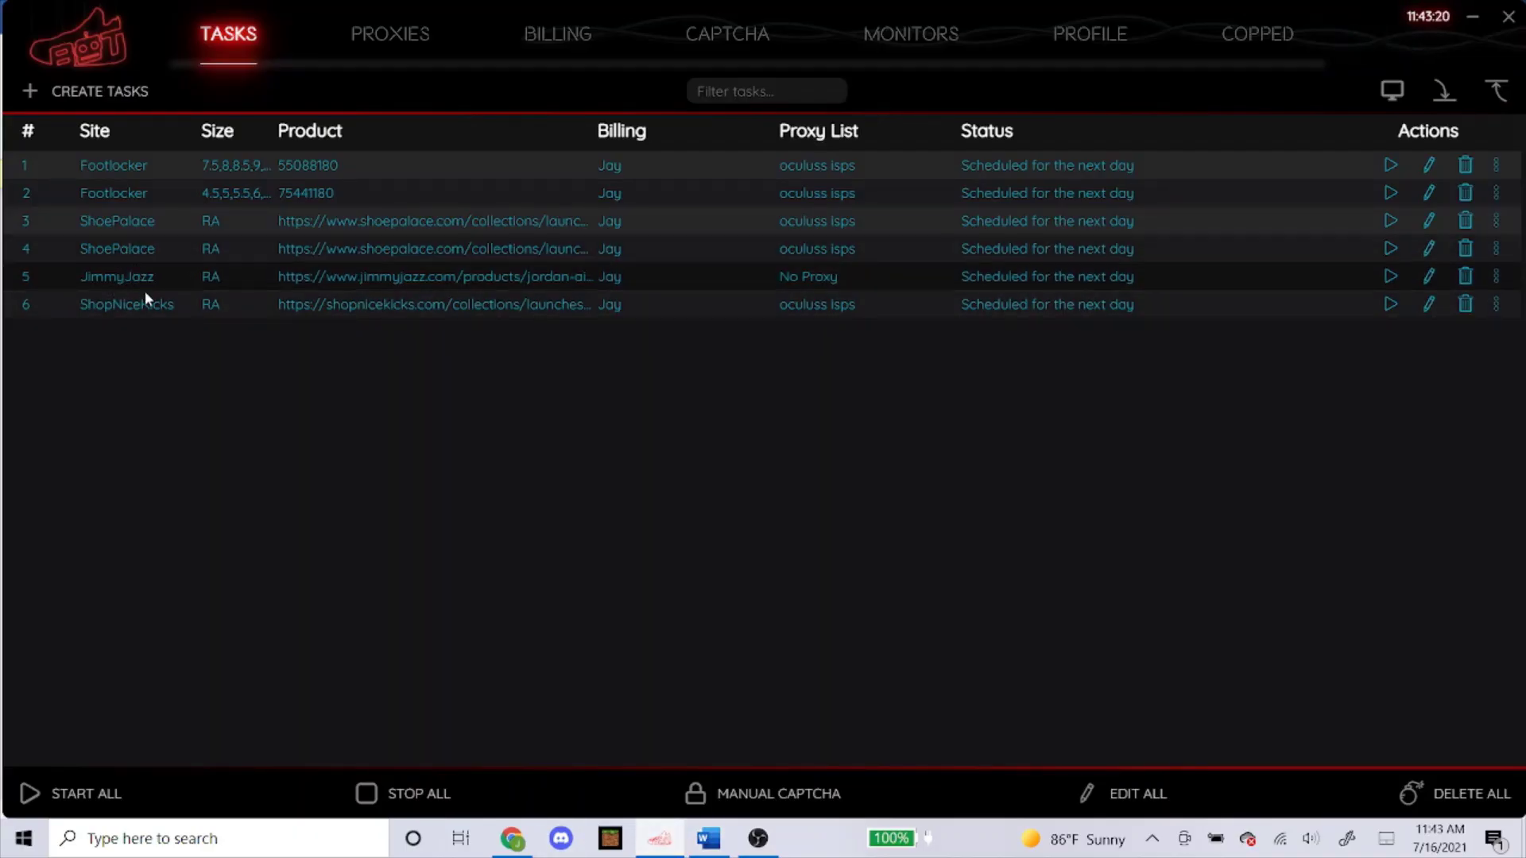
left_click(1429, 249)
left_click_drag(540, 385, 554, 384)
double_click(554, 384)
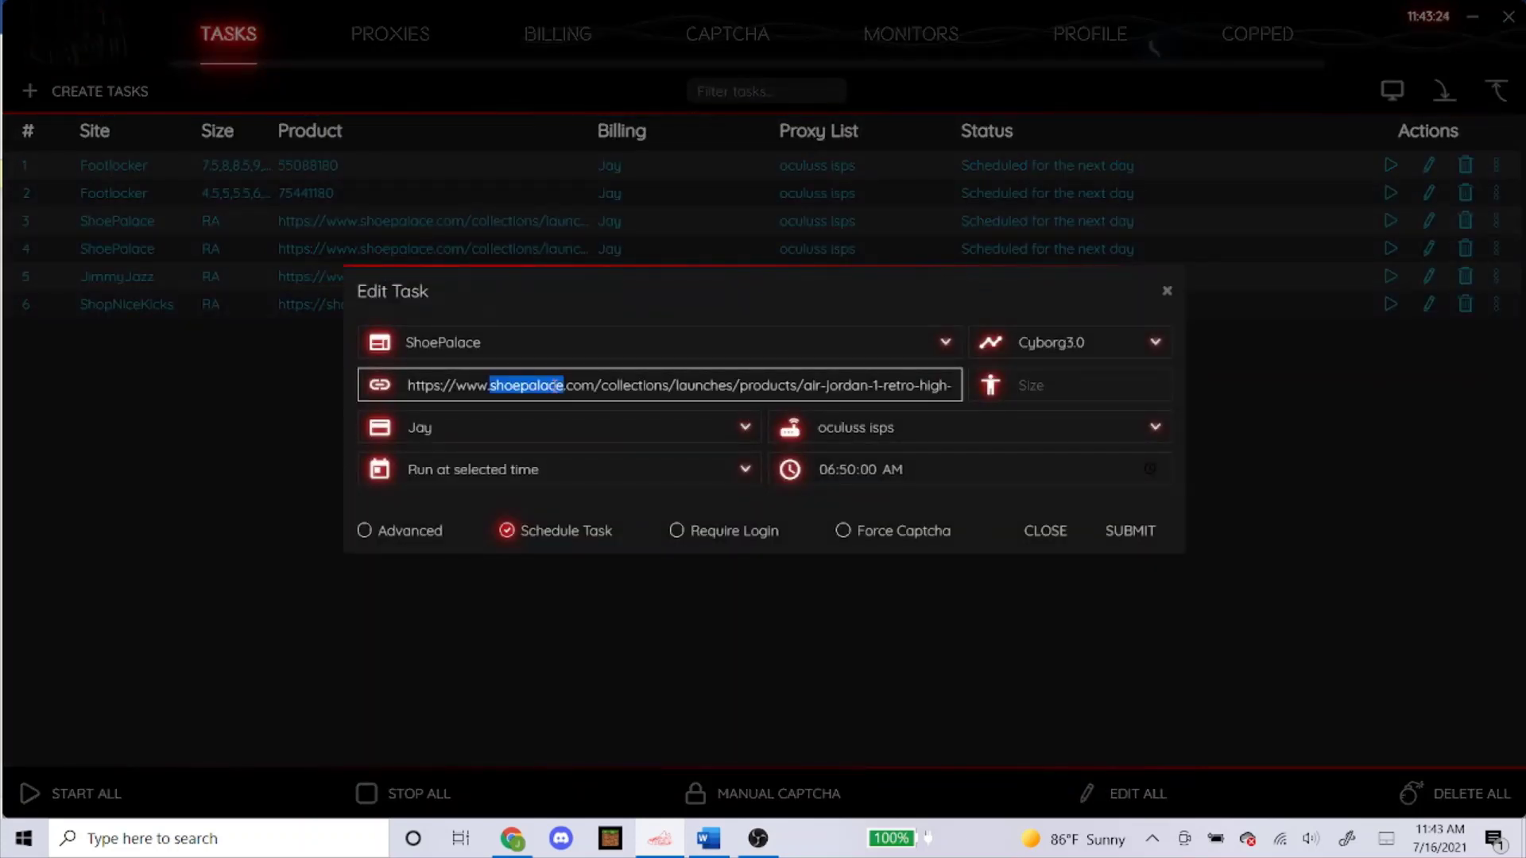
key("BackSpace")
key("ctrl+a")
key("BackSpace")
left_click(738, 363)
left_click(474, 353)
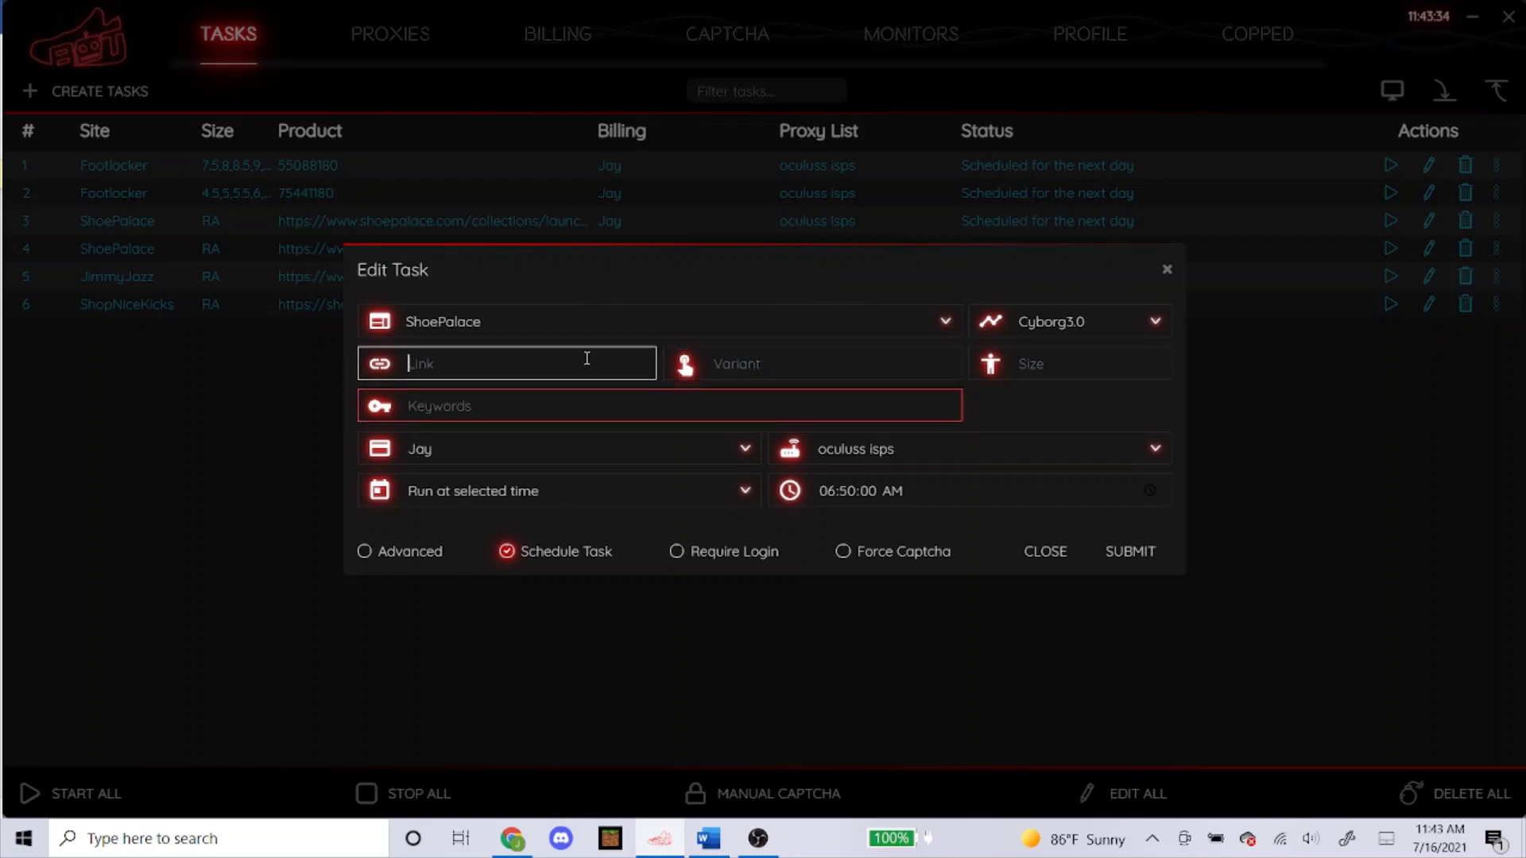
left_click(1042, 554)
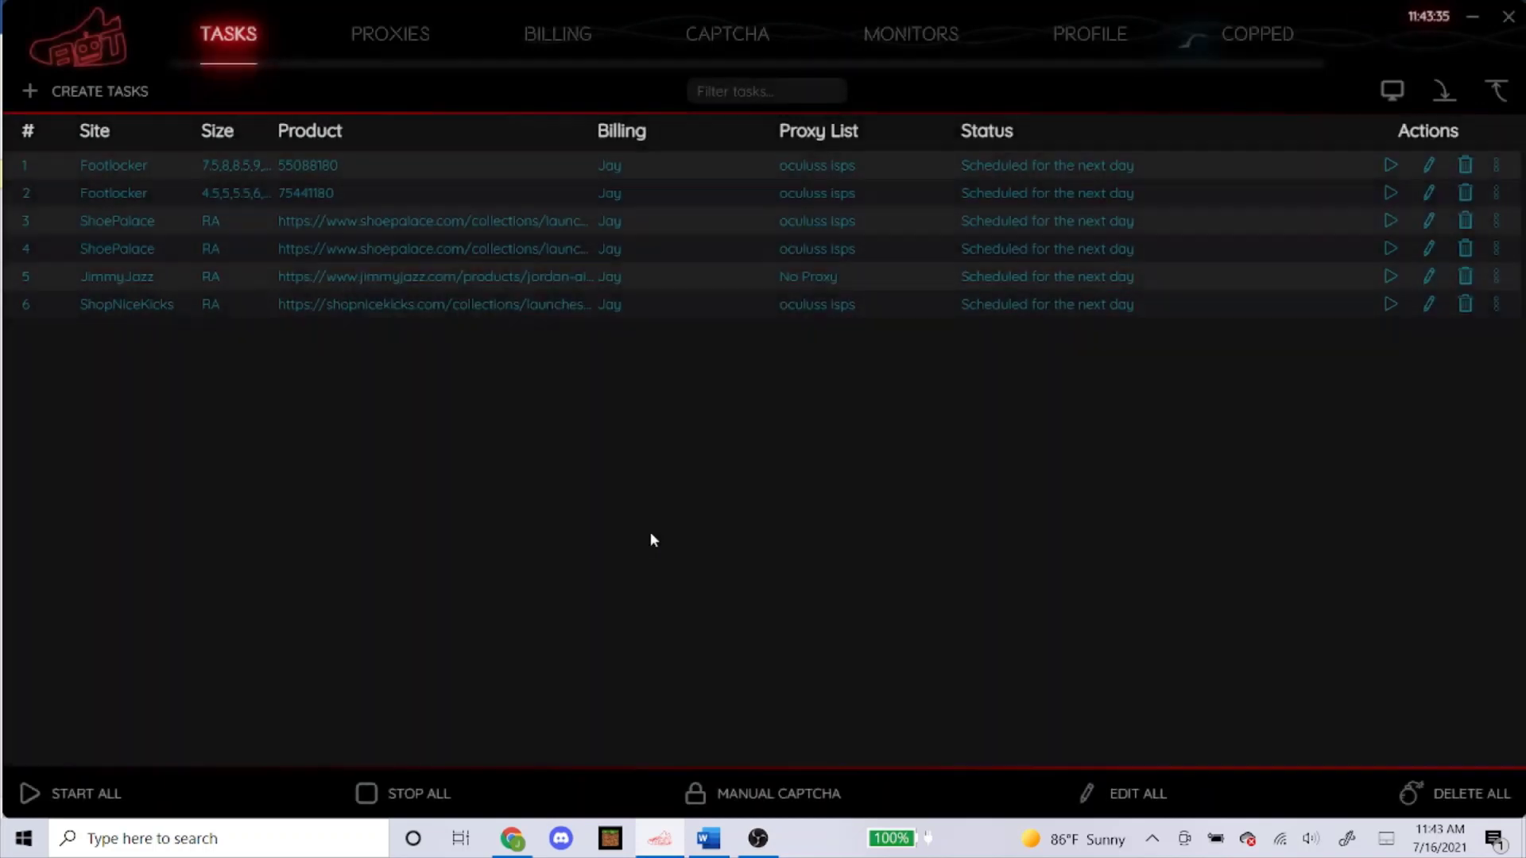